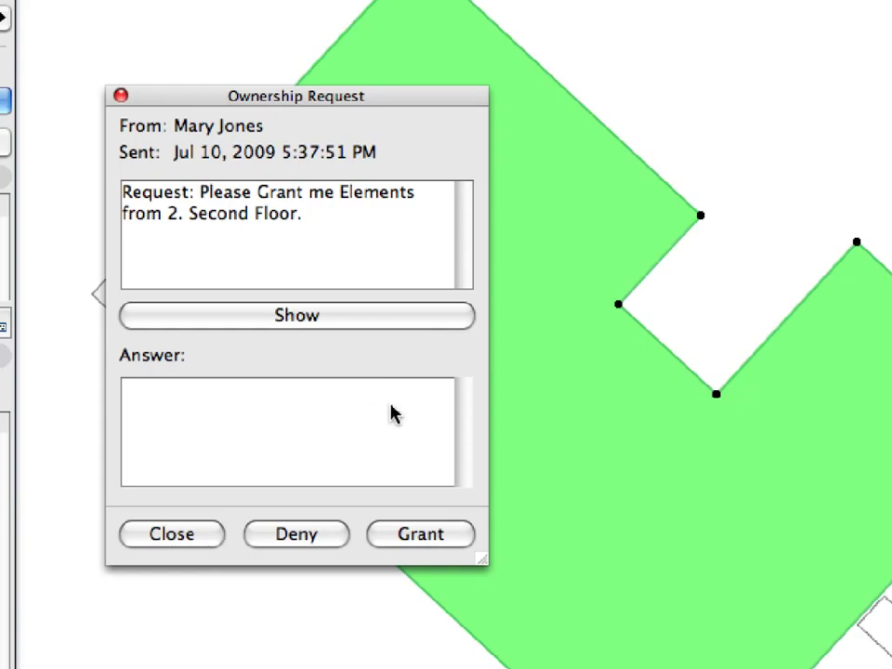
- Grant the ownership request for the second-floor elements and move the selected message about the beam profile to Completed
left_click(463, 538)
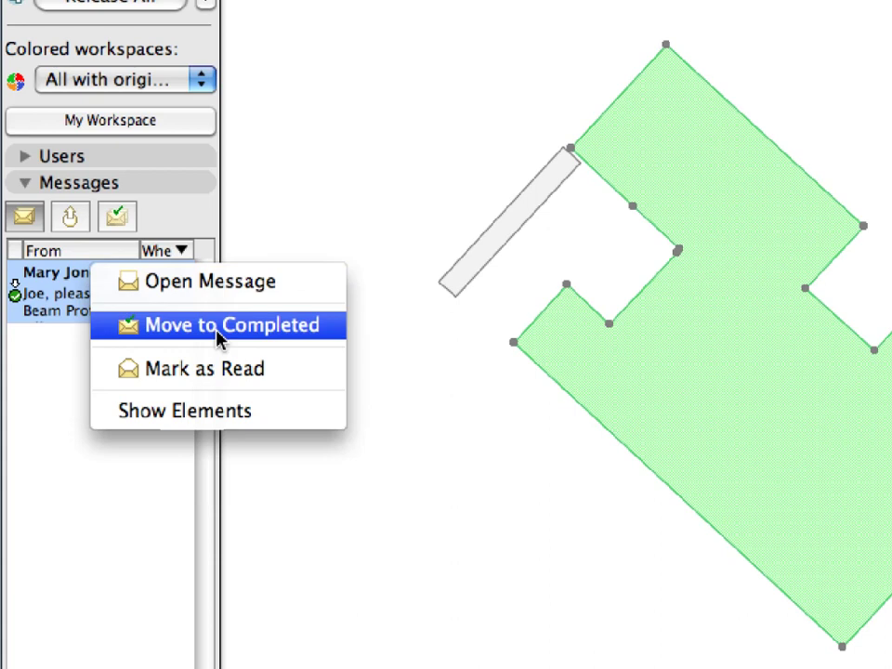
left_click(300, 415)
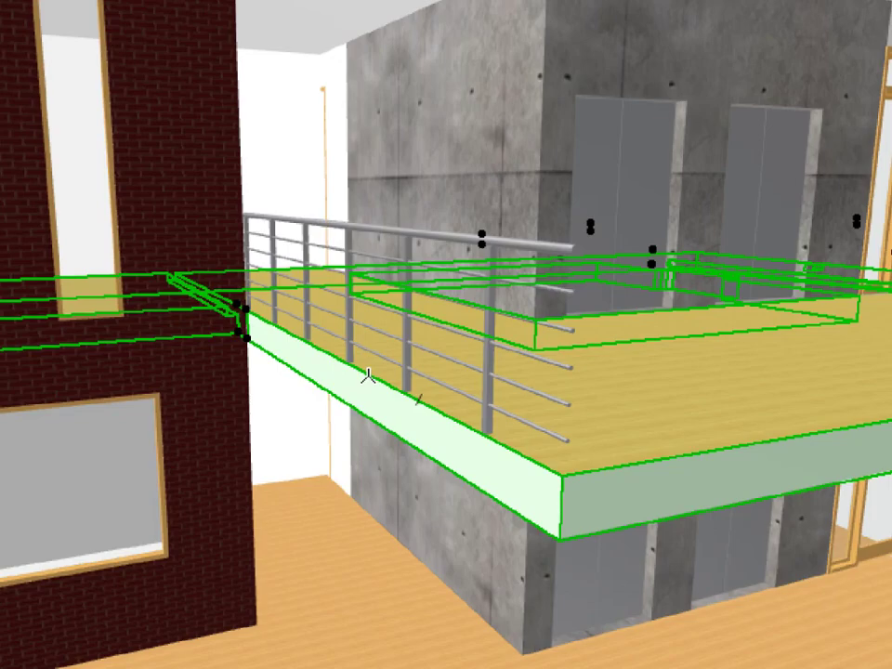
- Open the custom edge settings for the selected slab's edge below the railing in 3D
left_click(371, 368)
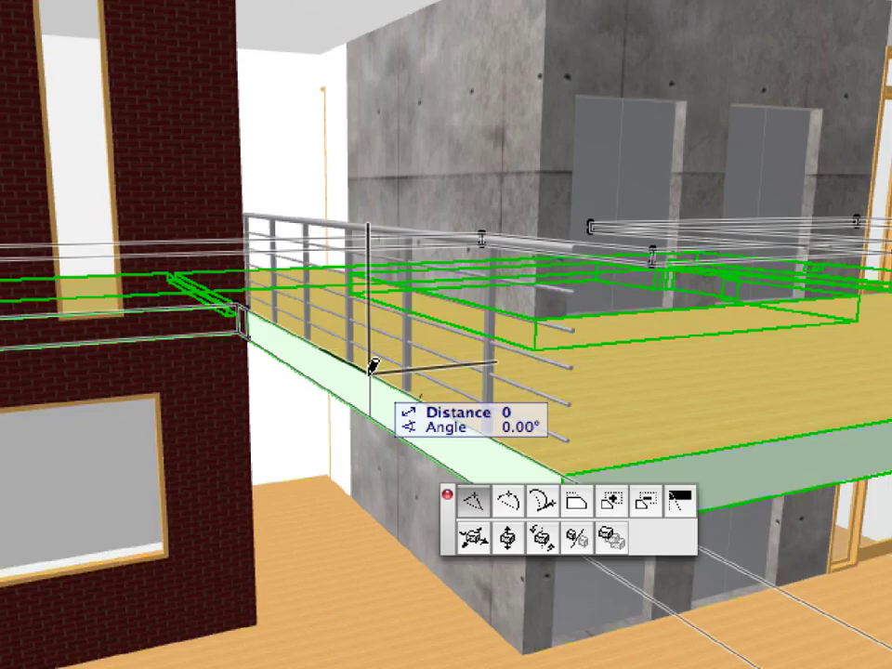
left_click(687, 509)
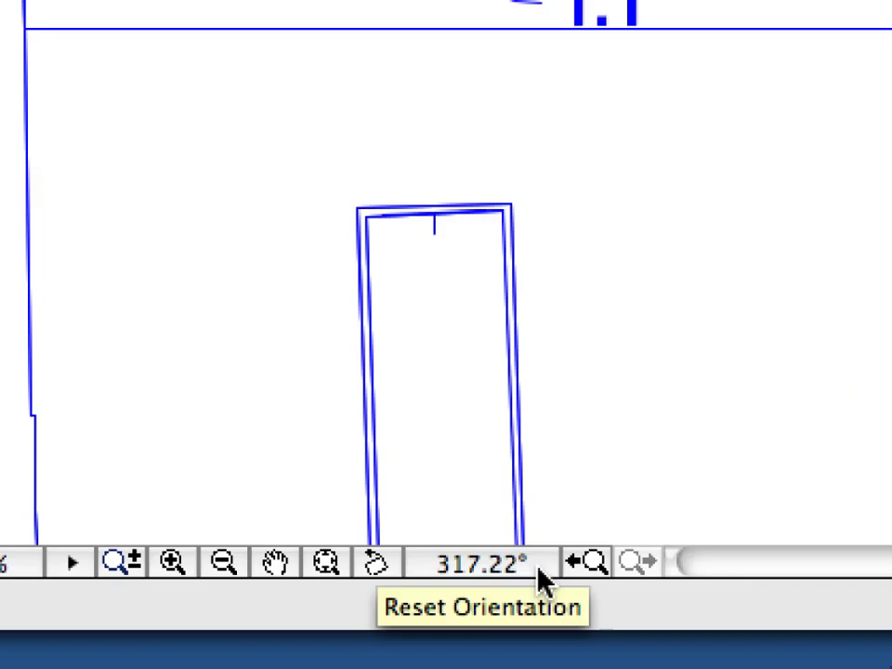
- Reset the floor plan's orientation and open the 4.3.1 Requesting Slabs view from Chapter 04
left_click(538, 577)
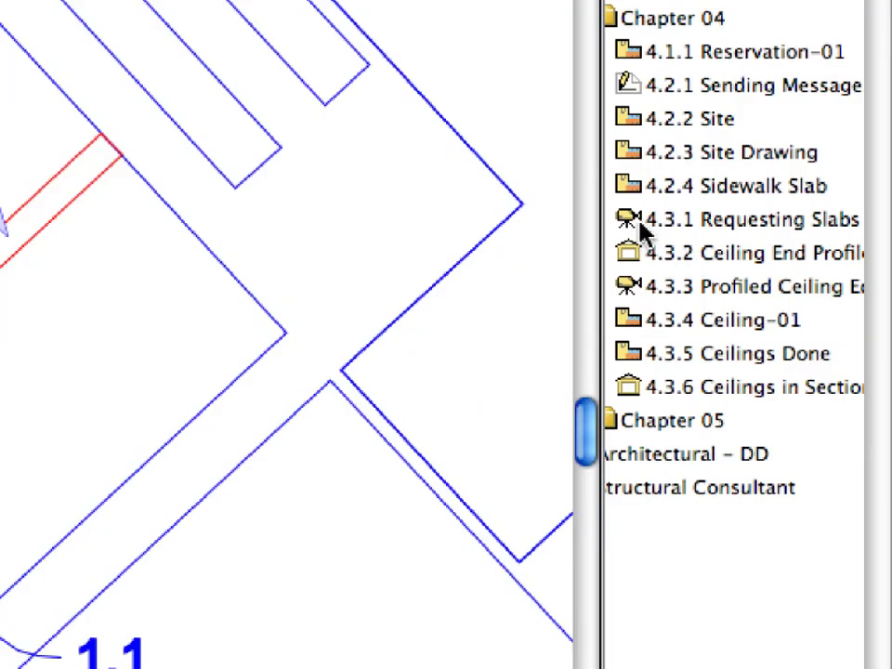
left_click(792, 269)
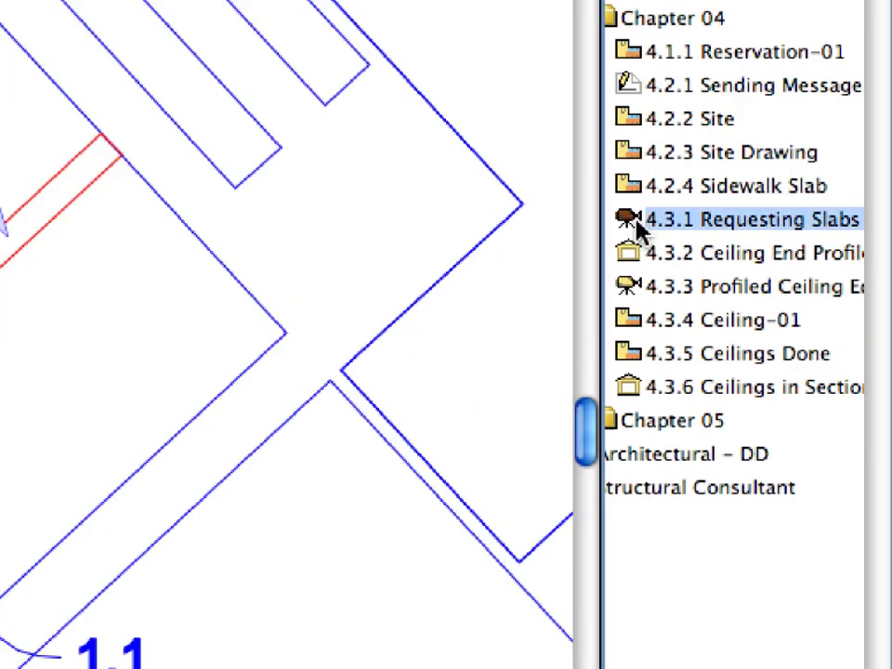
double_click(699, 229)
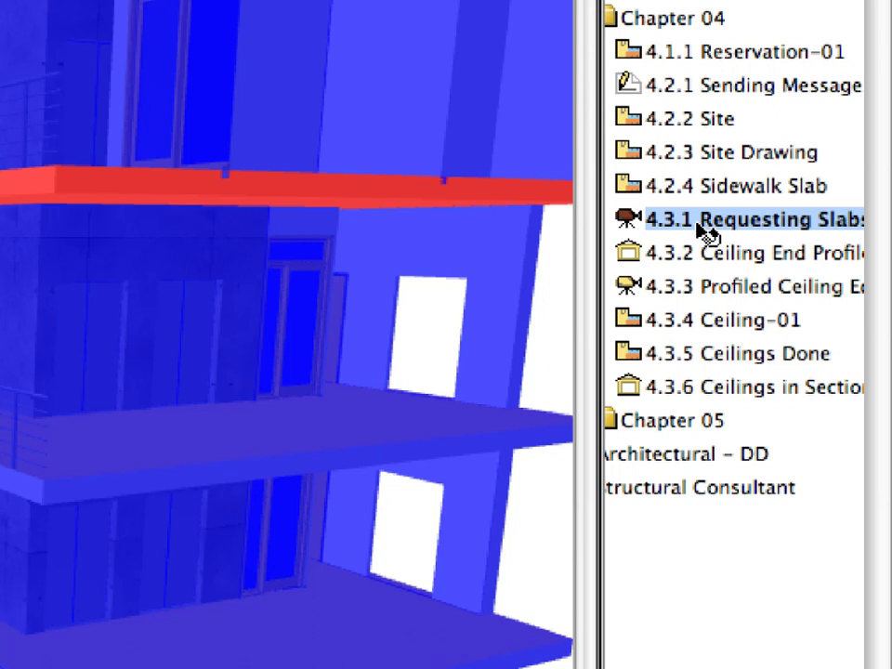
- Set the colored workspaces display to All with original Color
mouse_move(60, 189)
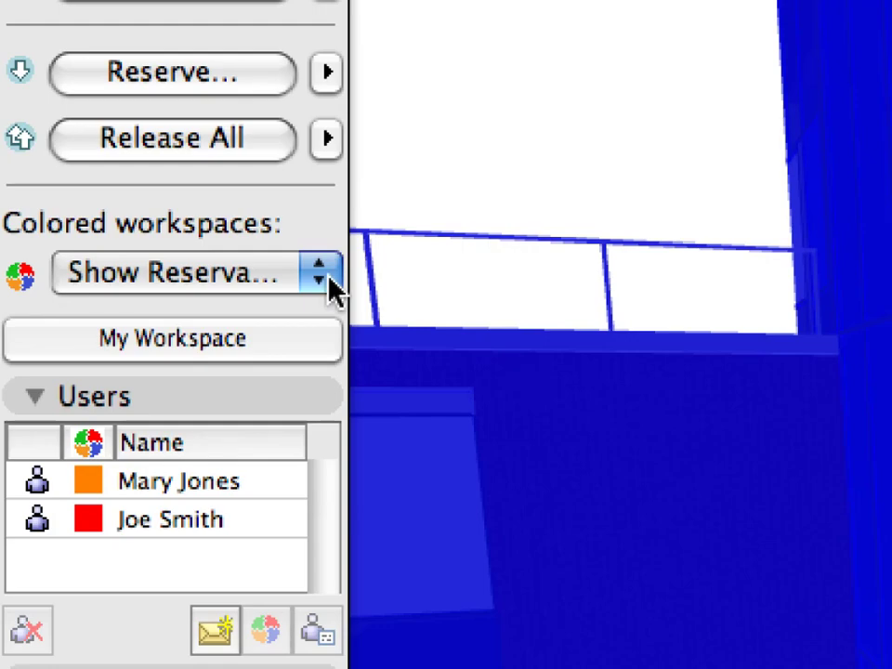
left_click(327, 279)
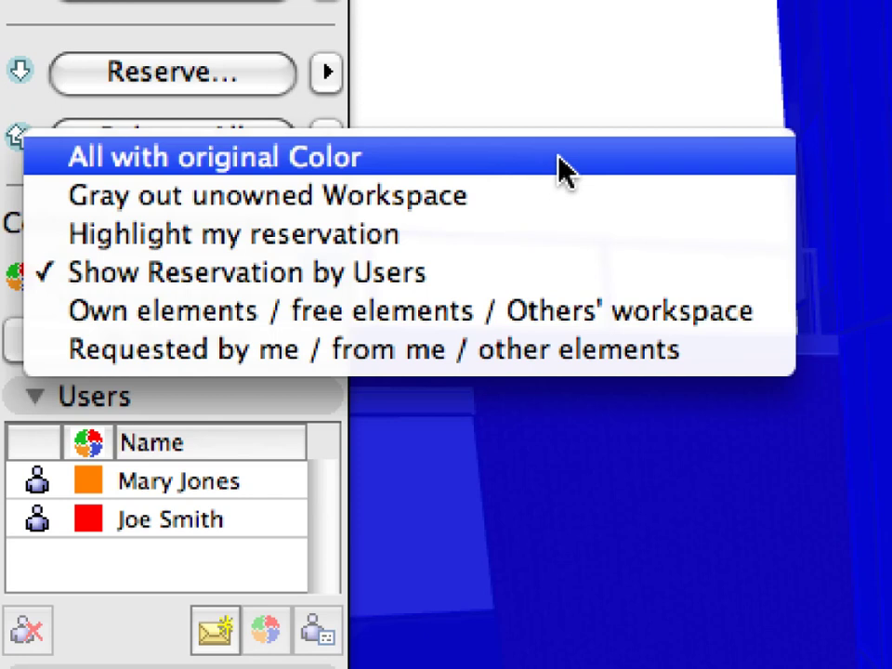
left_click(560, 170)
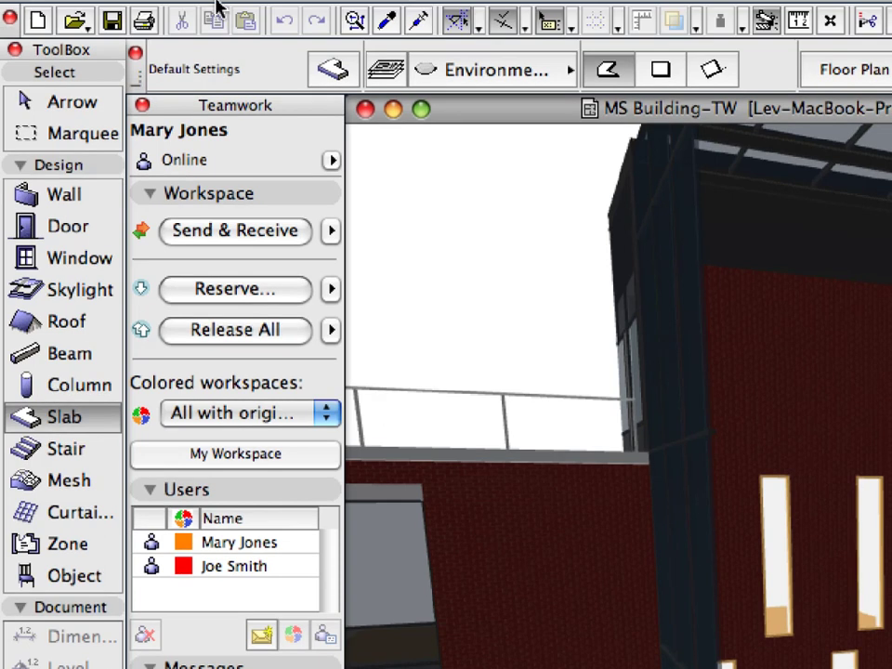
- Select all slabs in the 3D view and reserve them
left_click(261, 13)
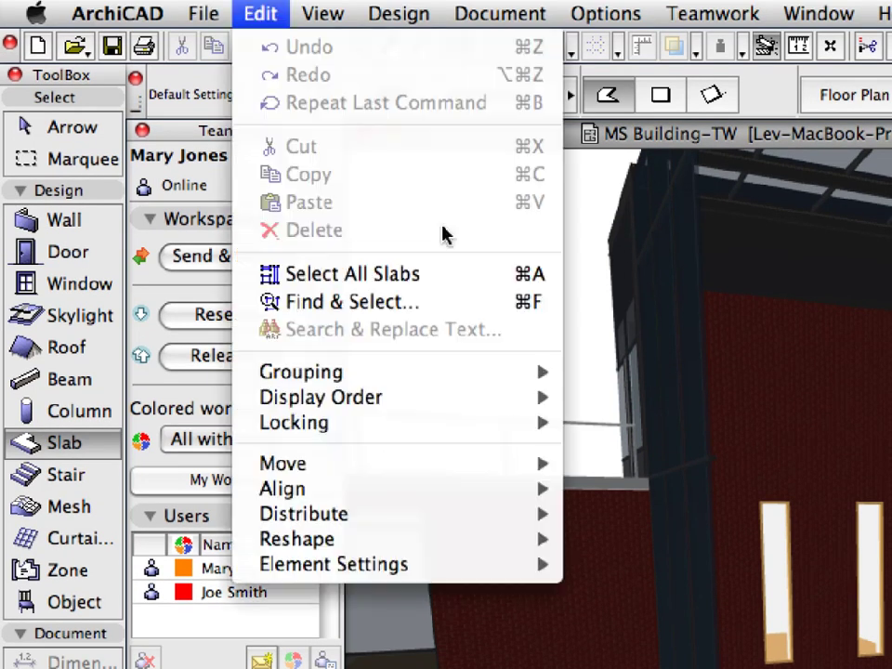
left_click(446, 277)
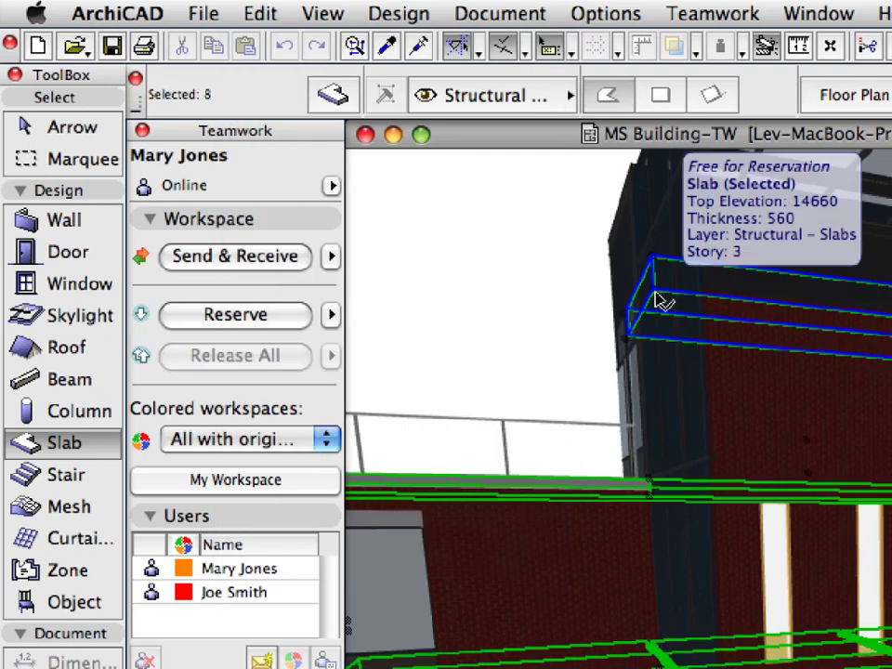
left_click(305, 315)
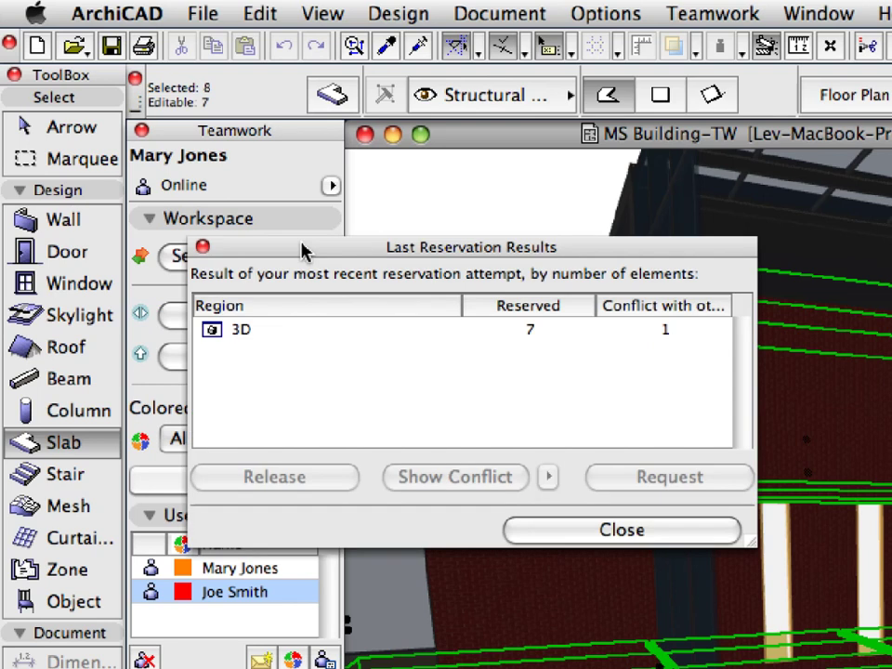
- Widen the Conflict with others column in the reservation results and show the conflicting slab of the 3D region
left_click(662, 312)
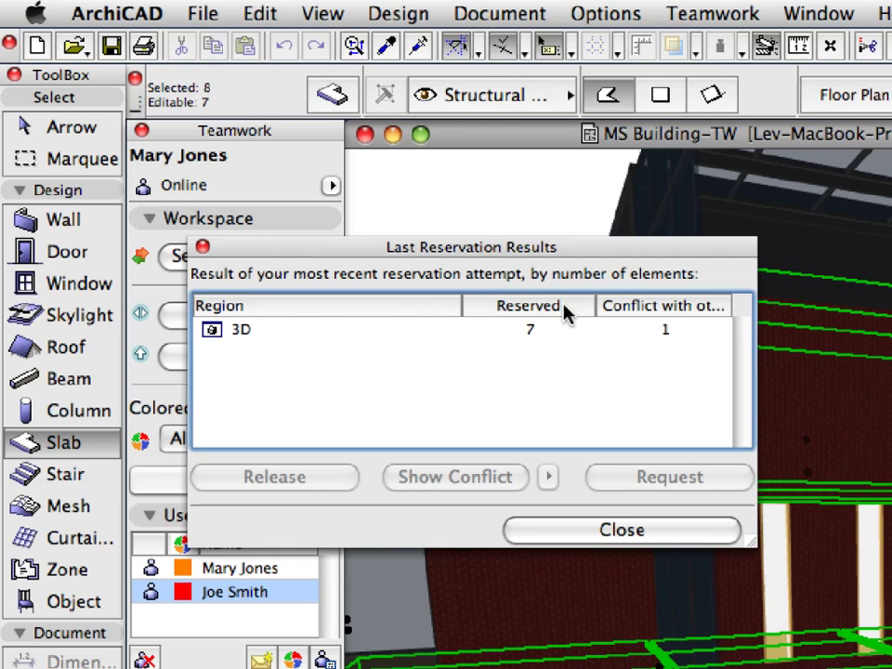
left_click_drag(458, 305, 382, 307)
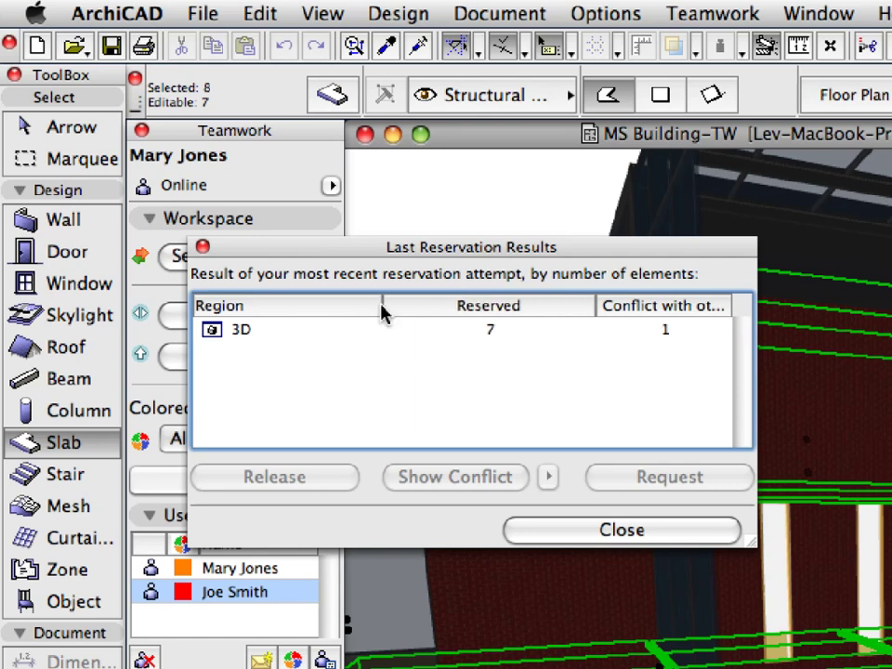
left_click_drag(596, 304, 531, 306)
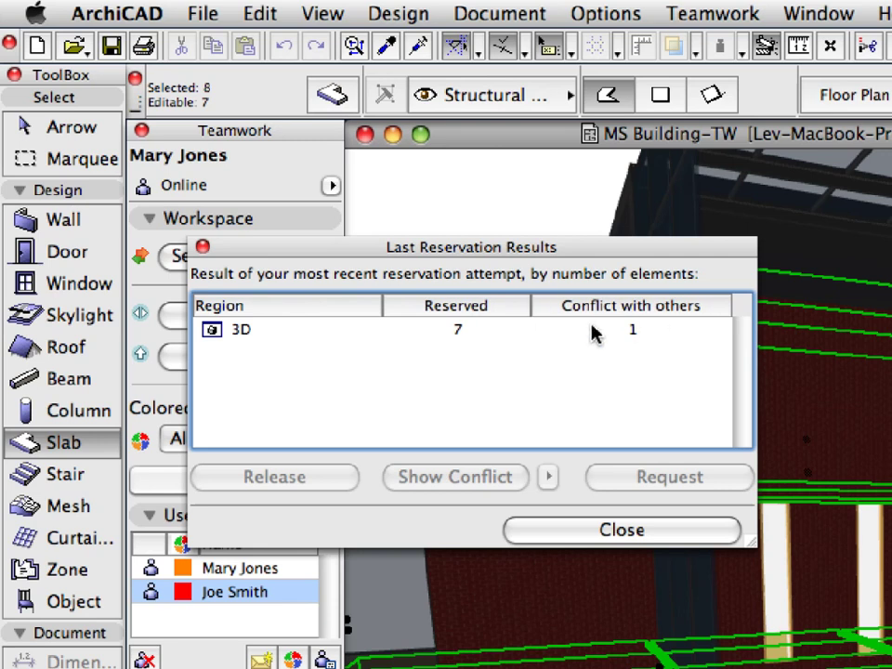
left_click(662, 338)
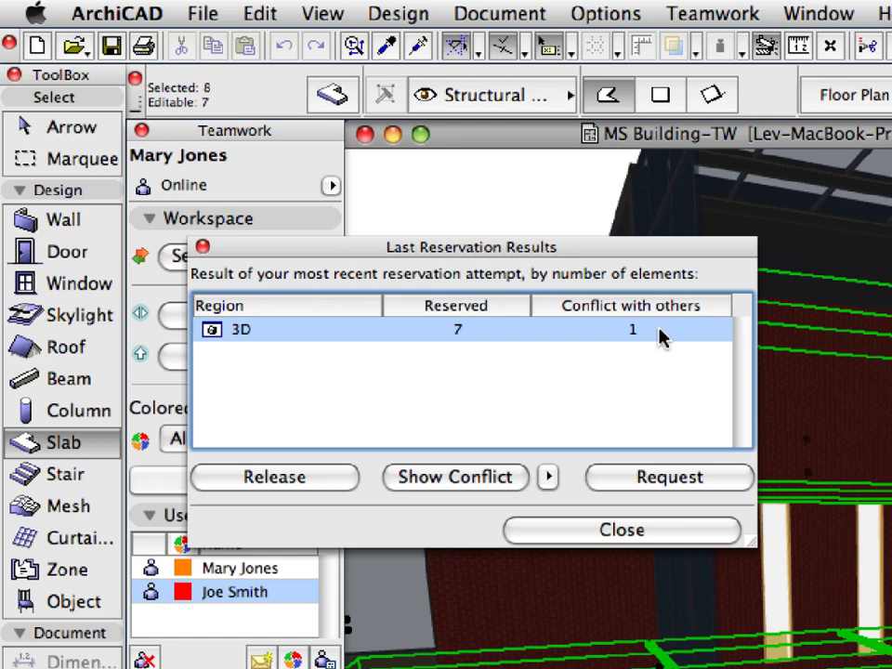
left_click(520, 483)
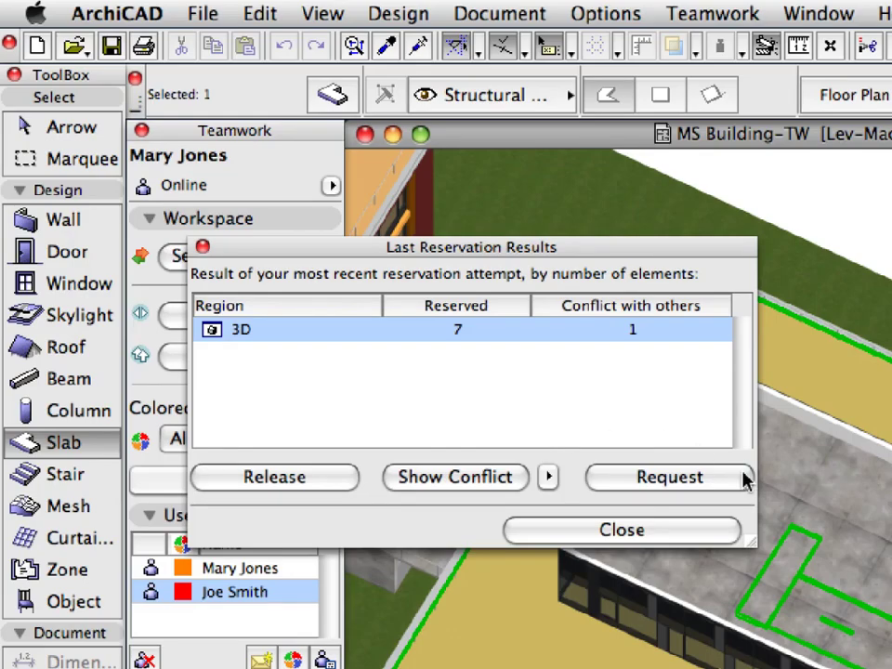
- Send the slab's owner a normal-priority ownership request with the default message, and close the reservation results
left_click(743, 479)
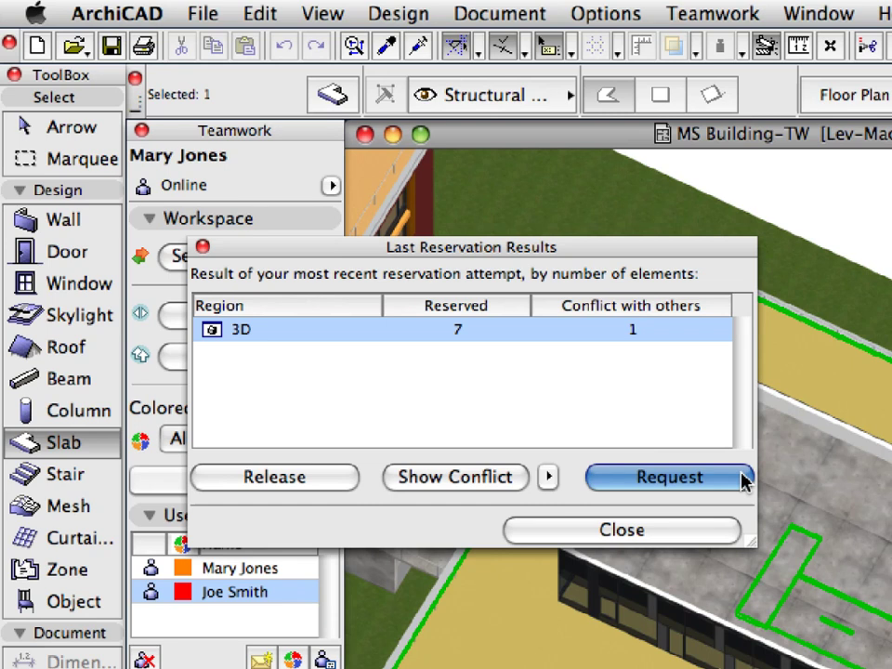
left_click(744, 478)
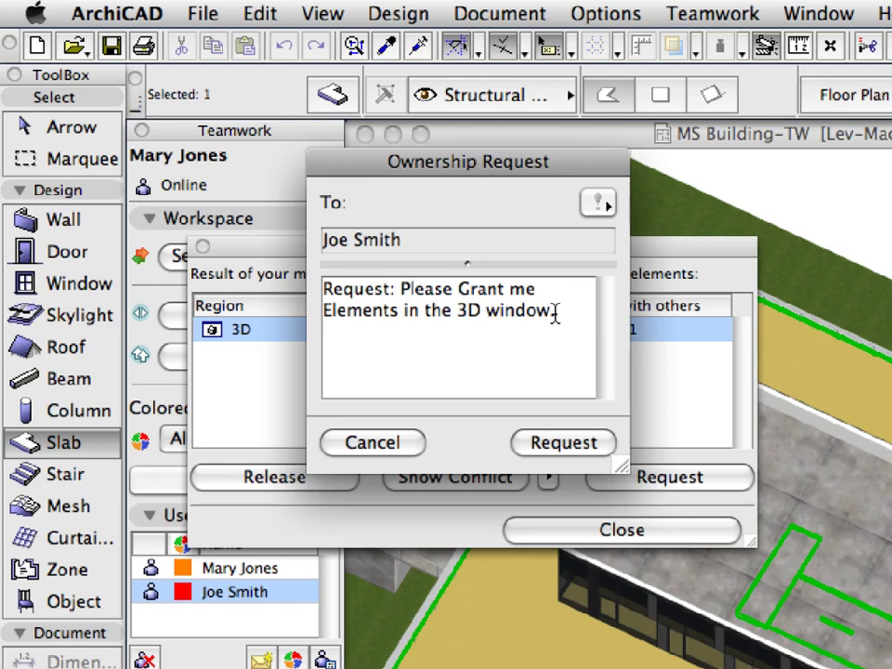
left_click_drag(555, 311, 323, 289)
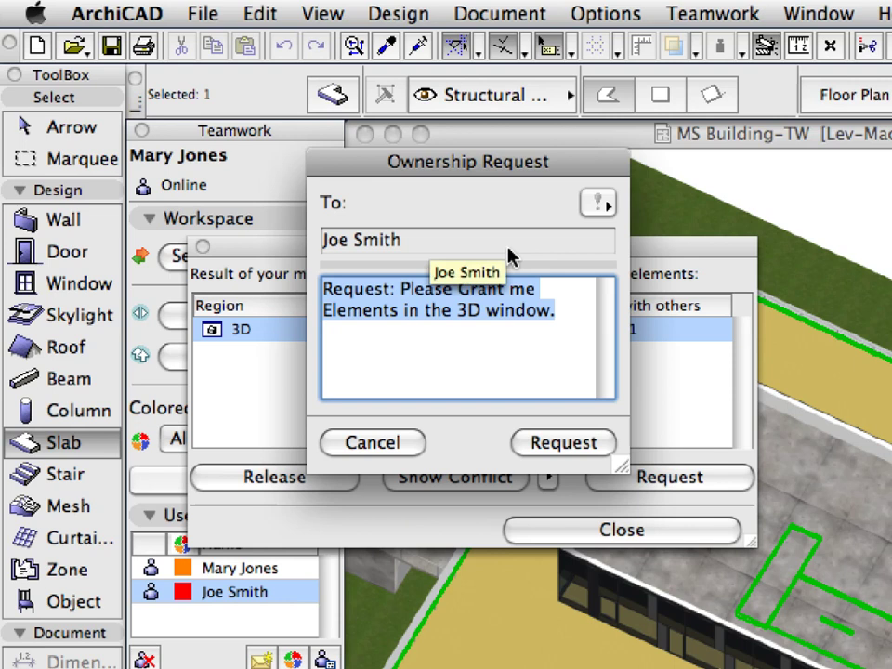
left_click(598, 203)
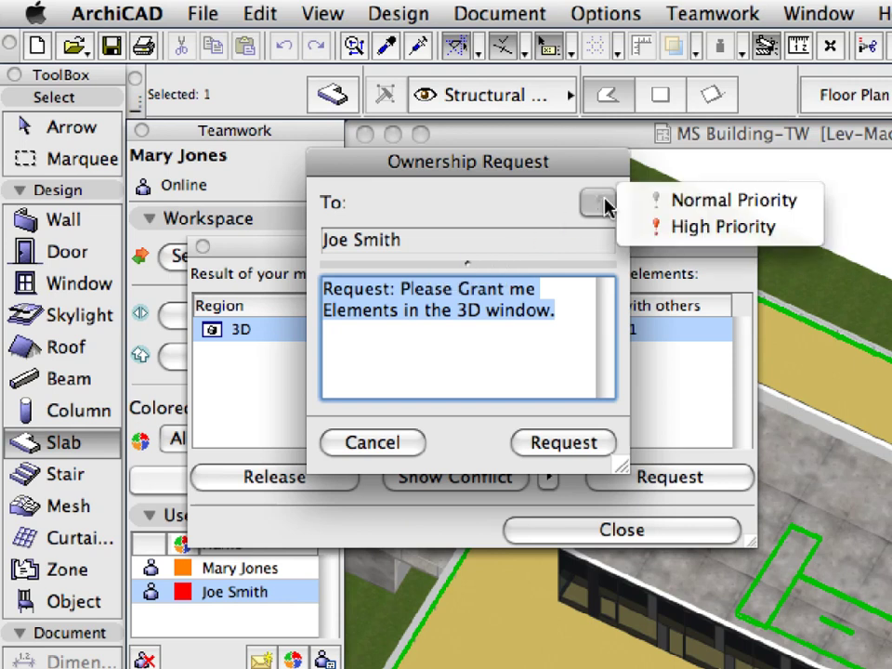
left_click(715, 200)
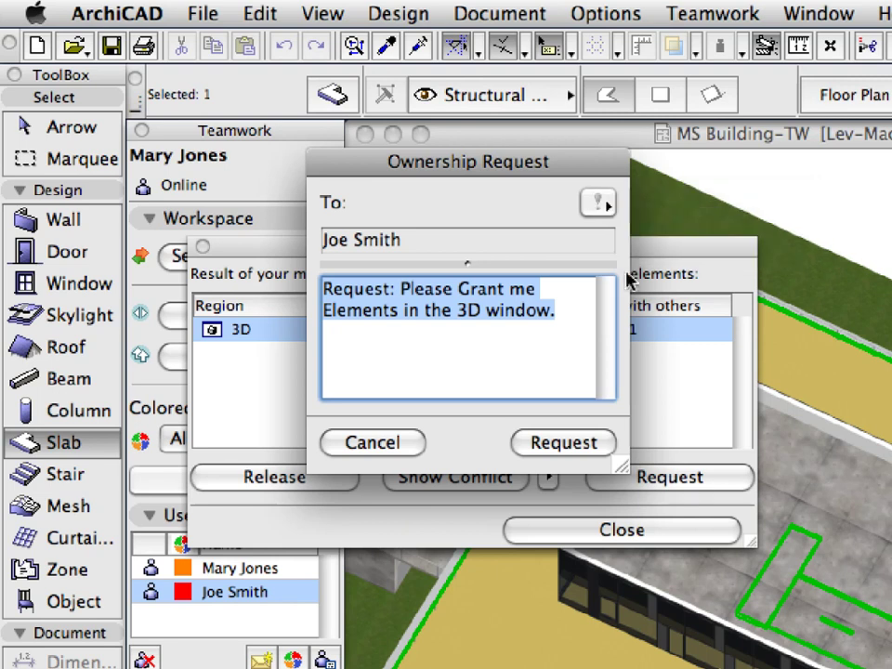
left_click(602, 448)
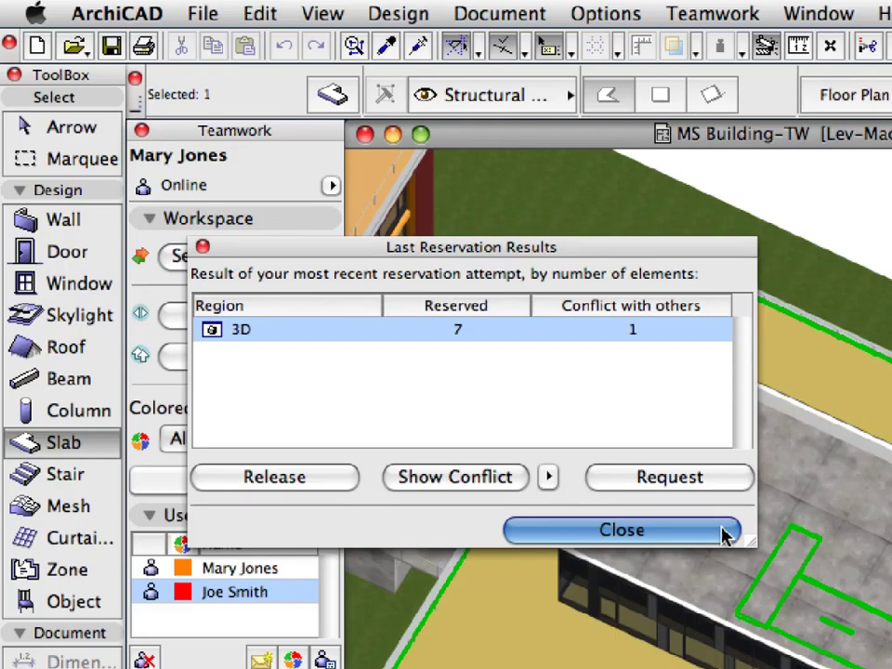
left_click(723, 532)
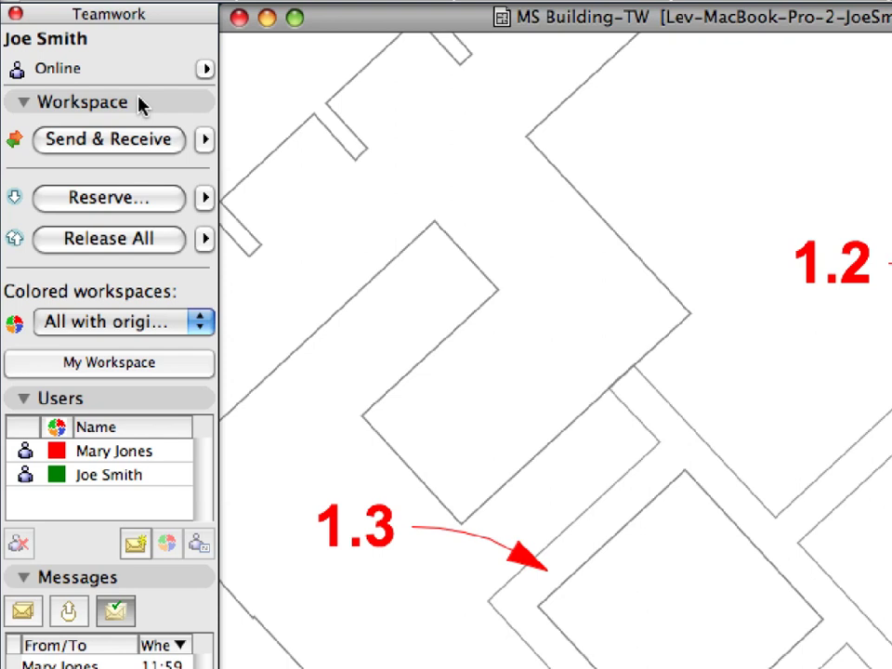
- As the slab's owner, collapse the Users list and open the received ownership request to read its message
left_click(26, 400)
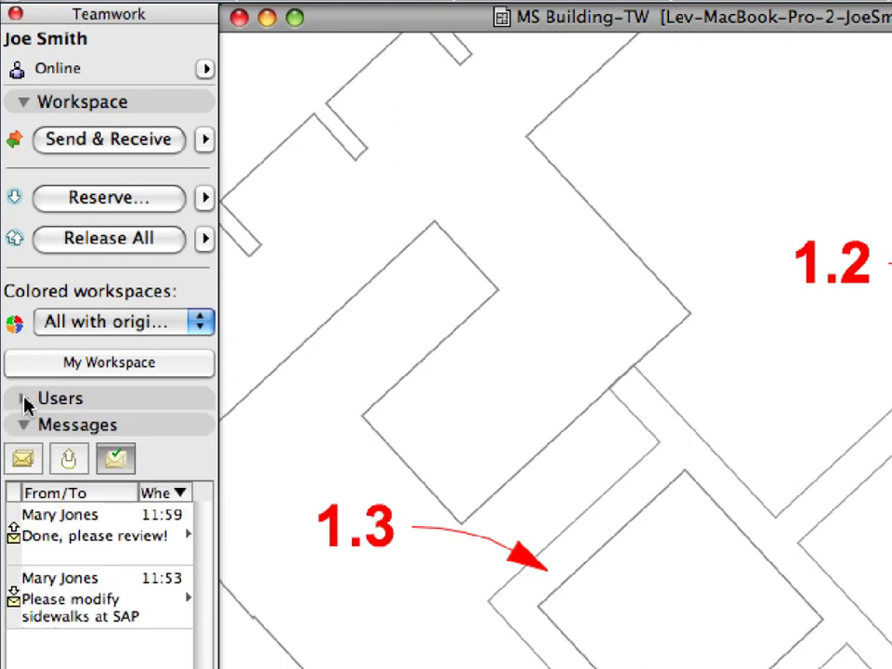
left_click(23, 459)
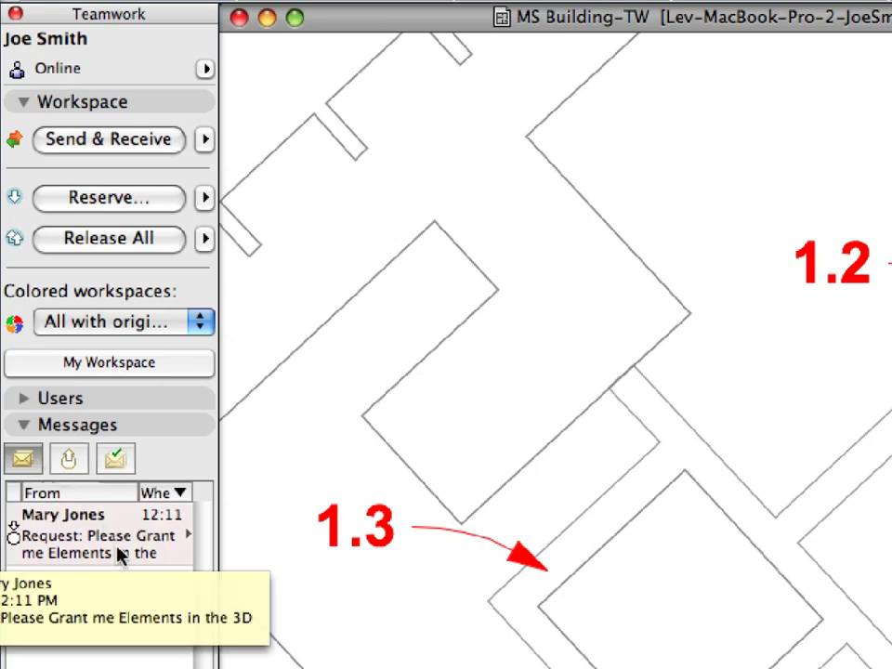
double_click(121, 555)
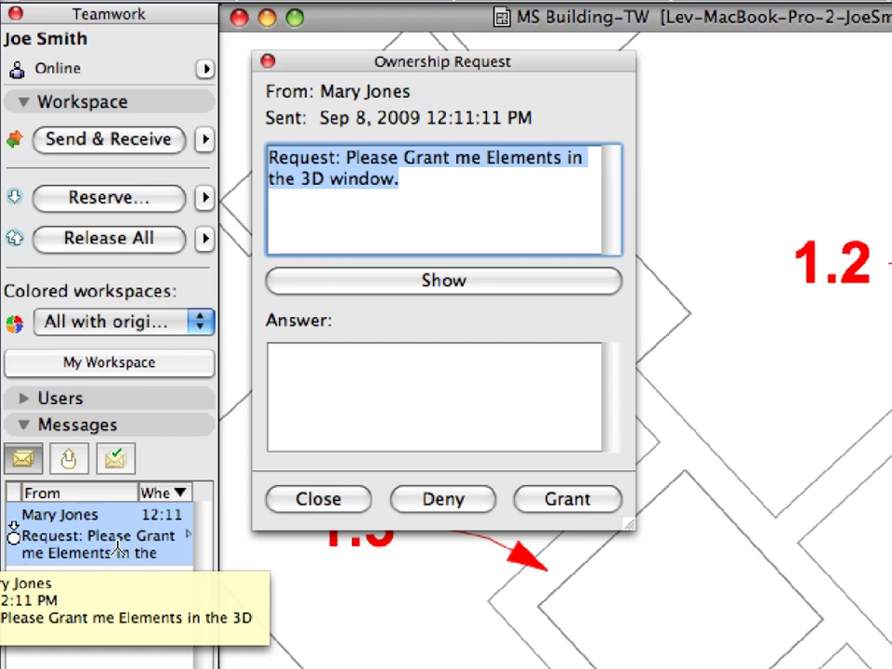
left_click(463, 98)
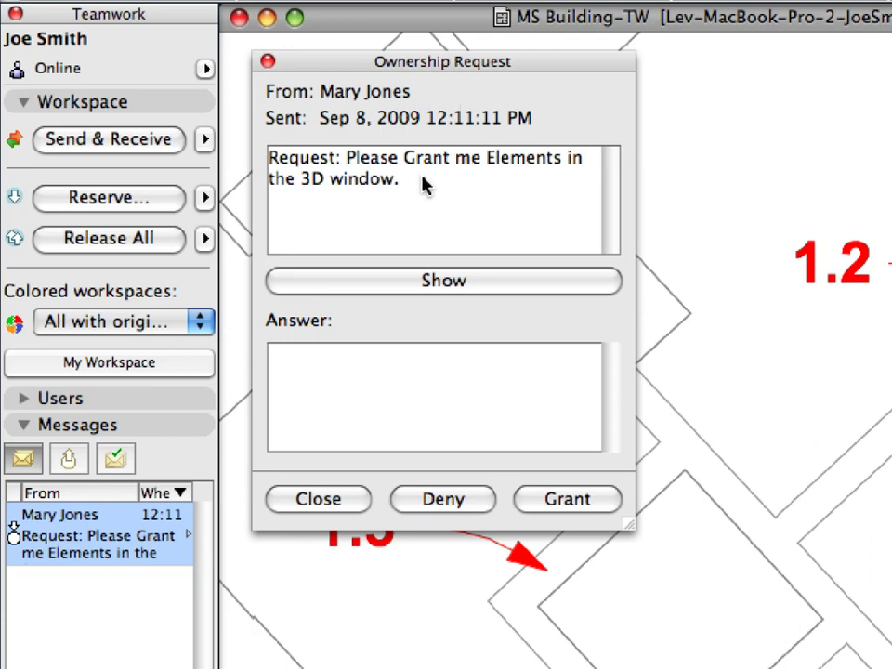
left_click_drag(397, 182, 277, 159)
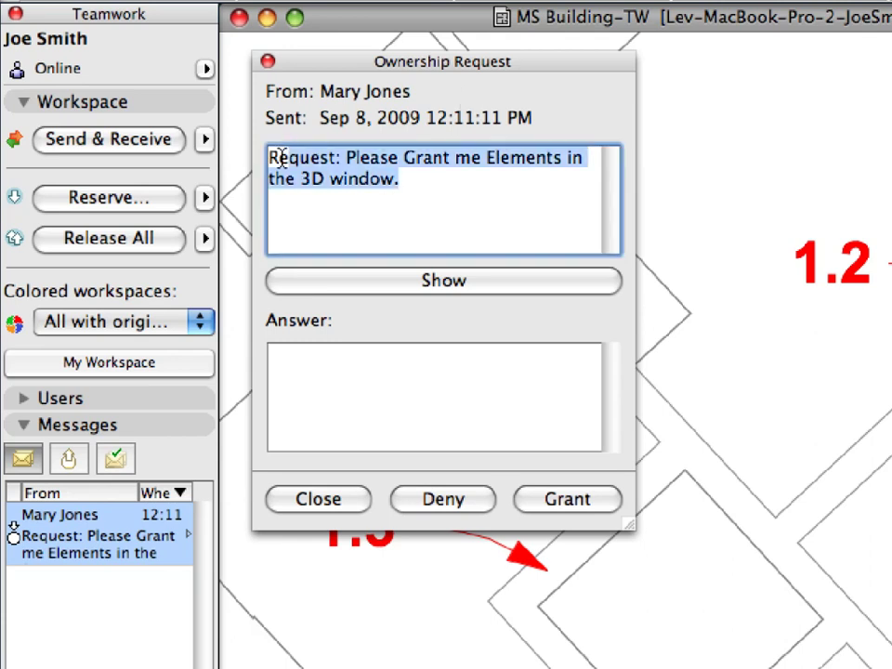
left_click(442, 210)
- Show the requested slab in 3D for a closer look, and grant its ownership to the requester
left_click(513, 282)
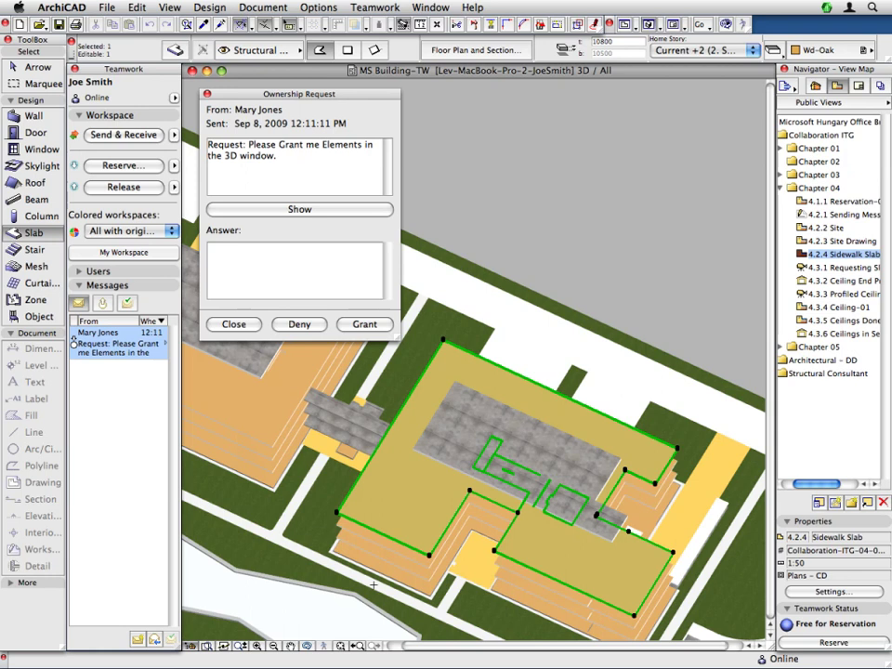
scroll(372, 585, "up", 10)
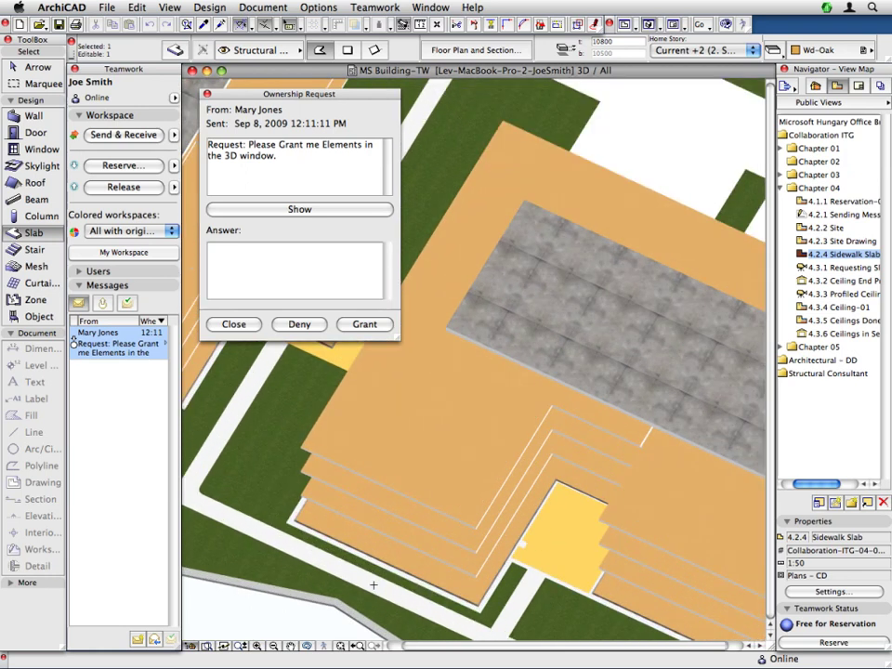
scroll(372, 585, "up", 2)
left_click(430, 203)
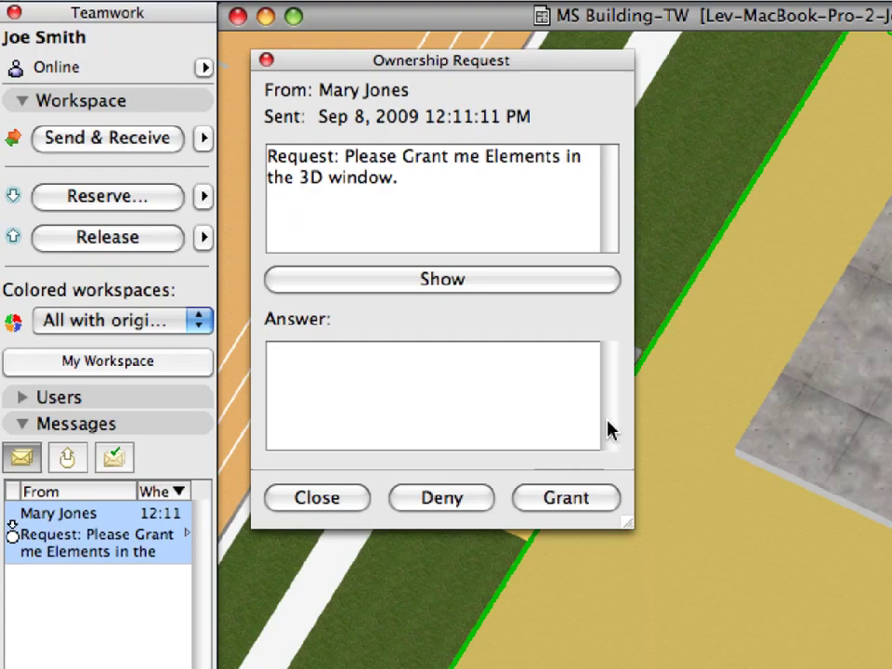
left_click(609, 500)
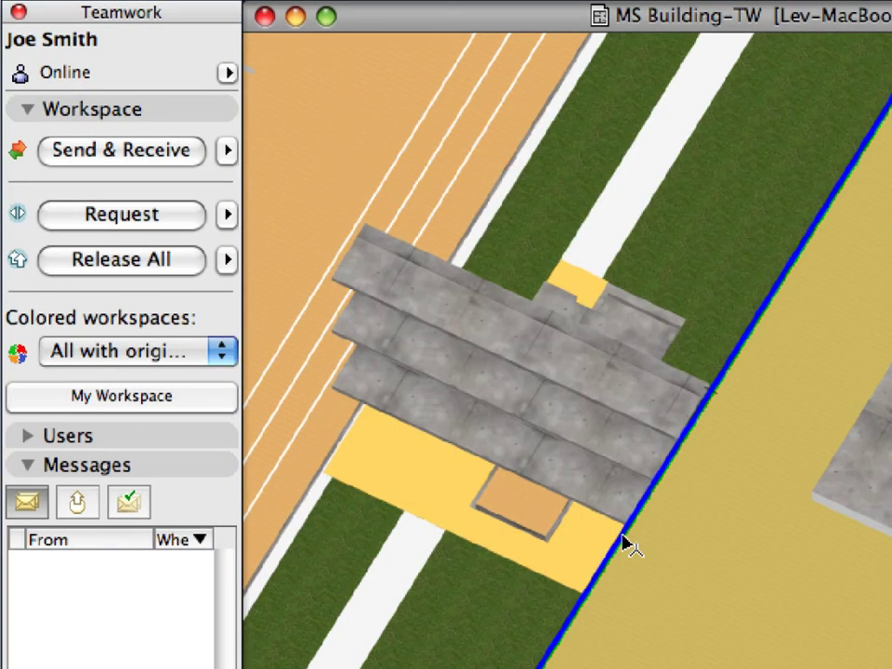
mouse_move(622, 539)
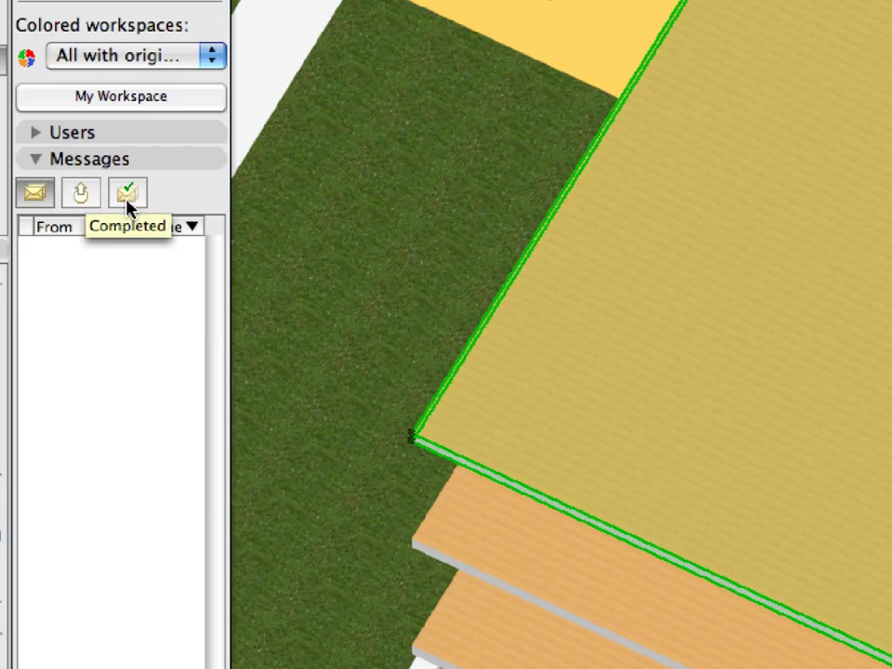
- As the slab's owner, show the completed Teamwork messages
left_click(128, 199)
left_click(147, 271)
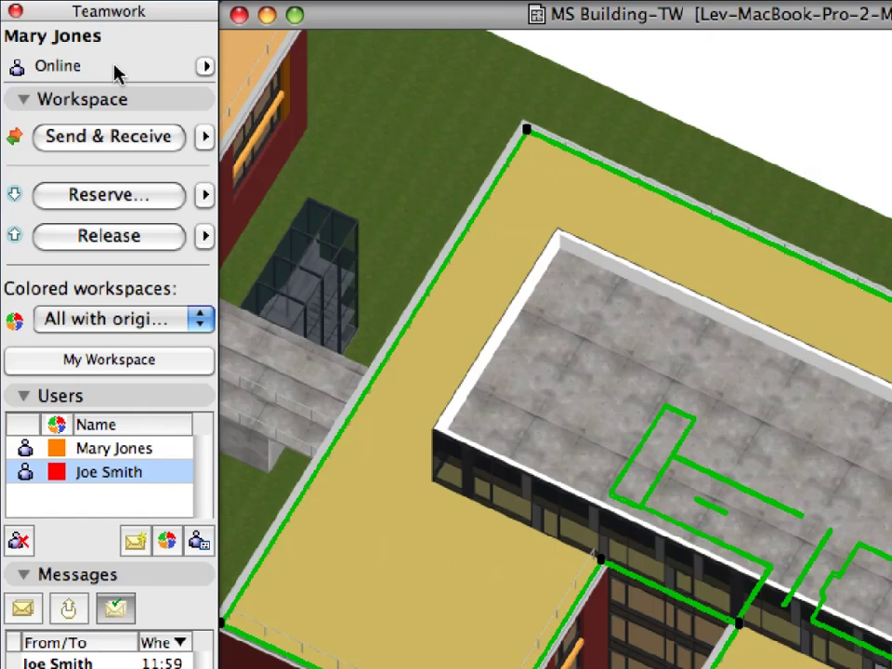
- As the requester, collapse the Users list, show the received messages, and check the requested slab's editing status in 3D
left_click(105, 396)
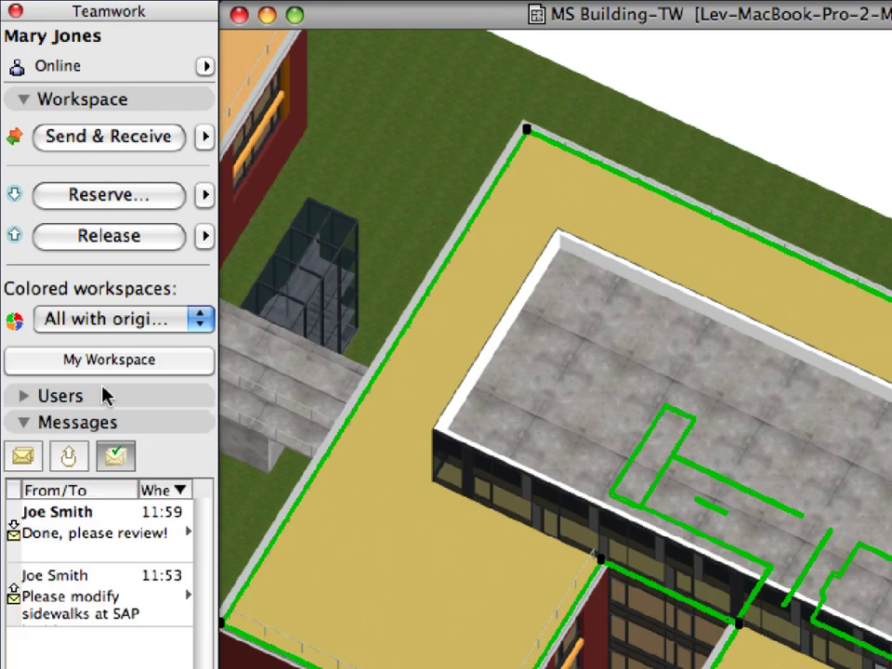
left_click(25, 456)
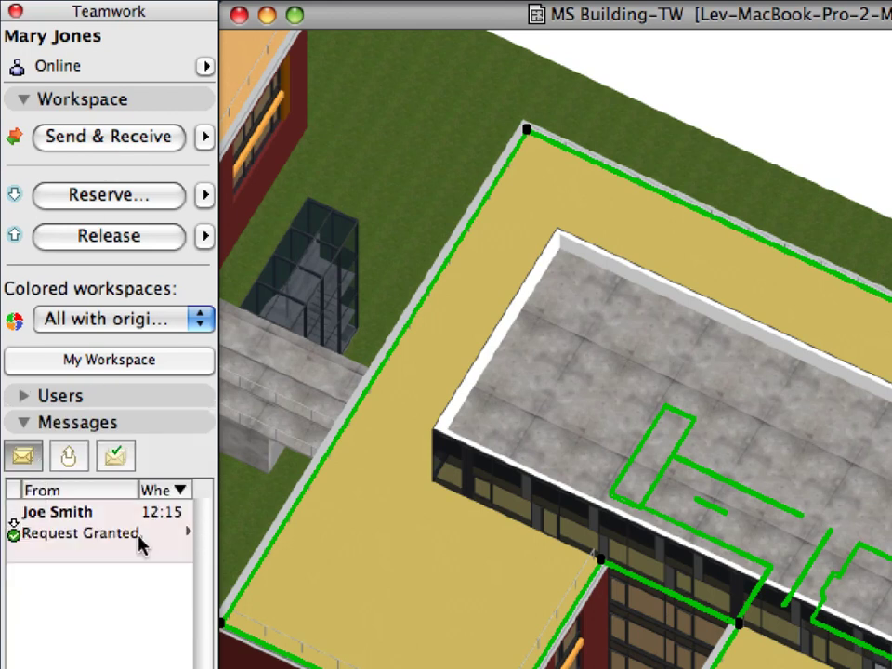
mouse_move(141, 543)
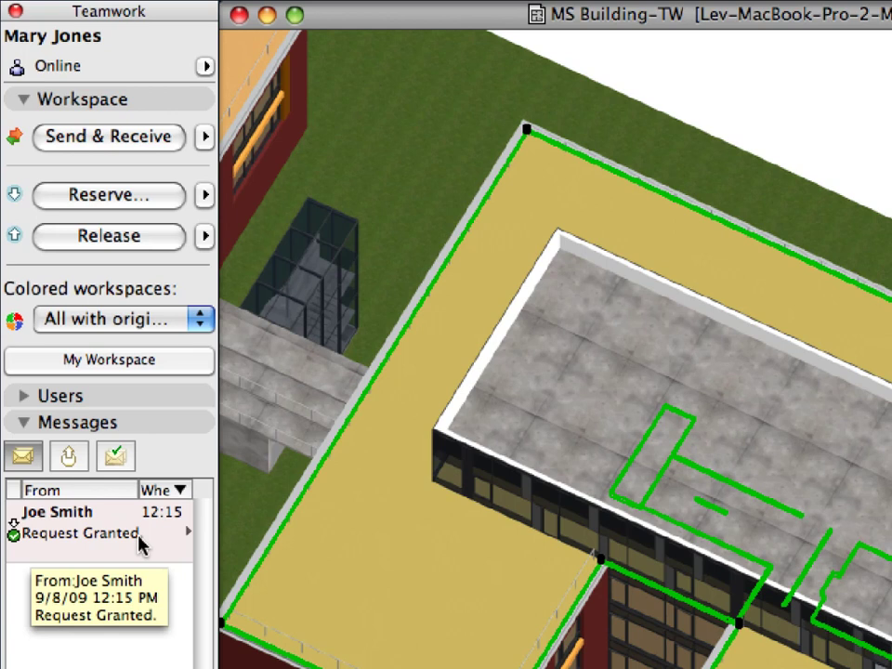
left_click(469, 243)
mouse_move(469, 244)
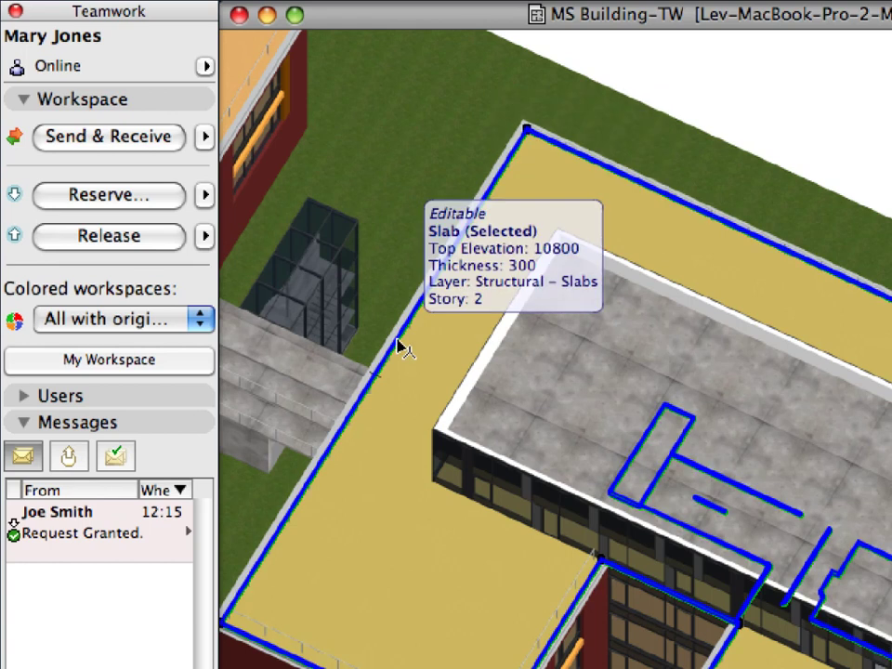
- Open the received grant message and review its request and answer texts
double_click(132, 533)
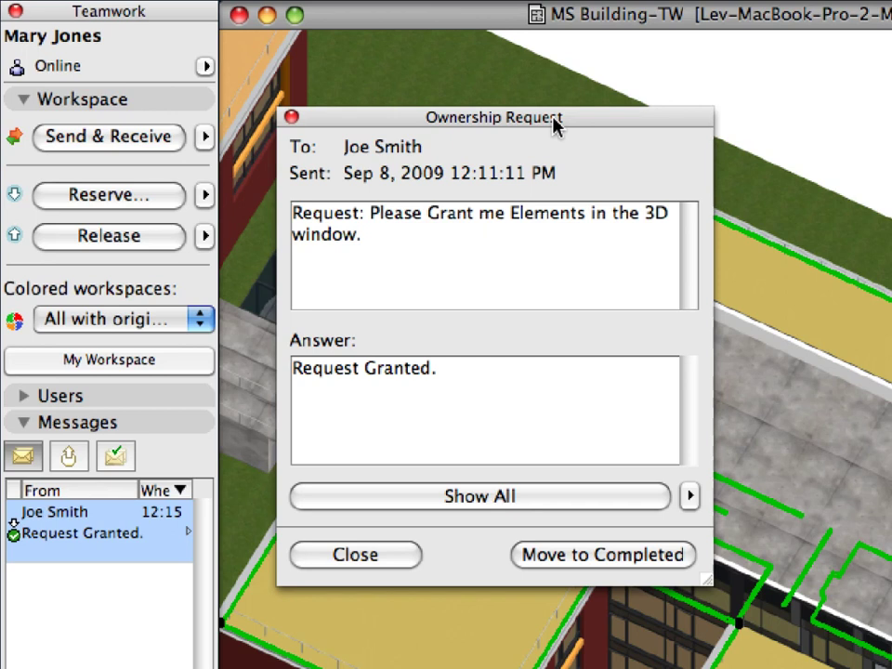
triple_click(415, 231)
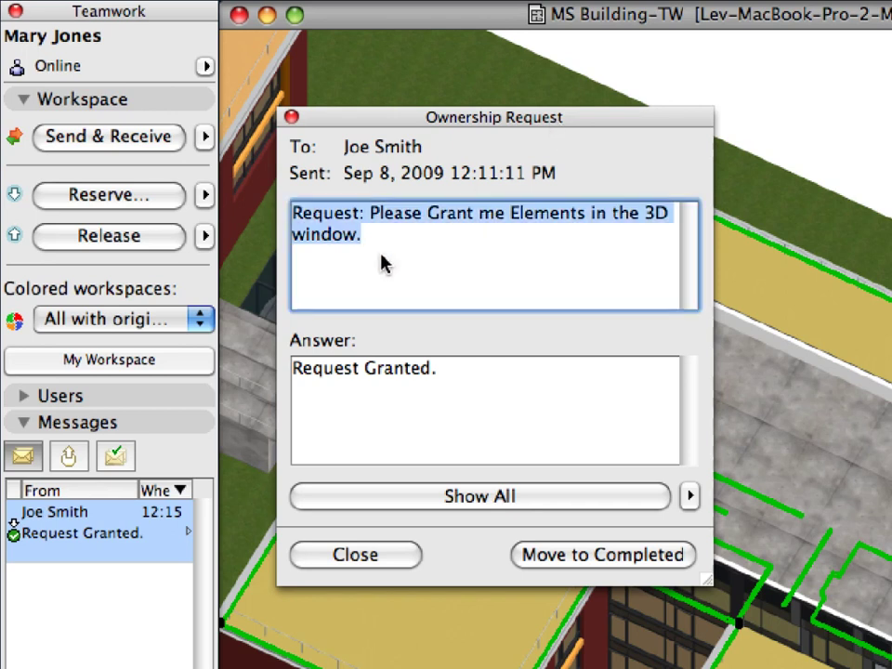
left_click(441, 370)
left_click_drag(441, 370, 295, 370)
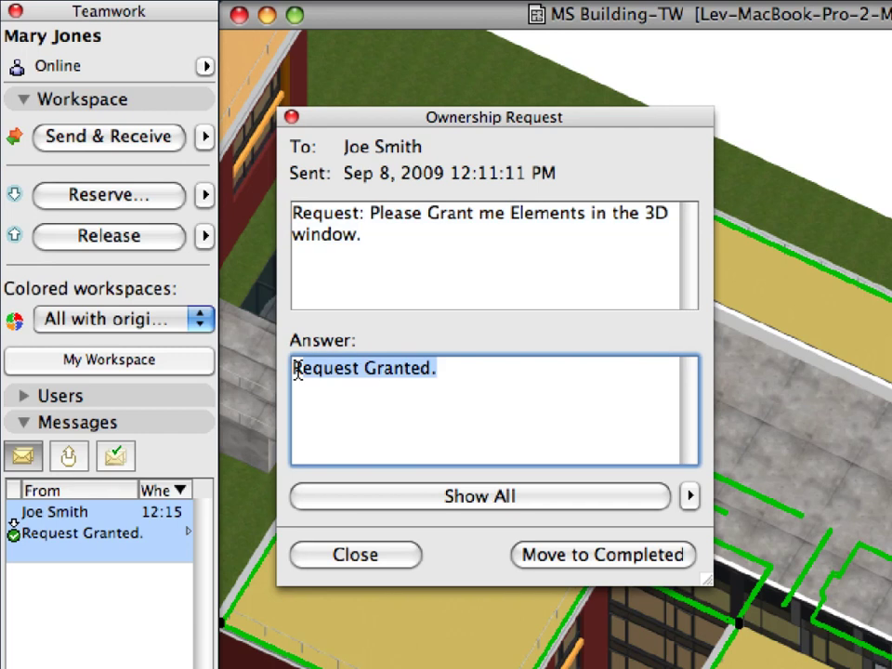
left_click(433, 408)
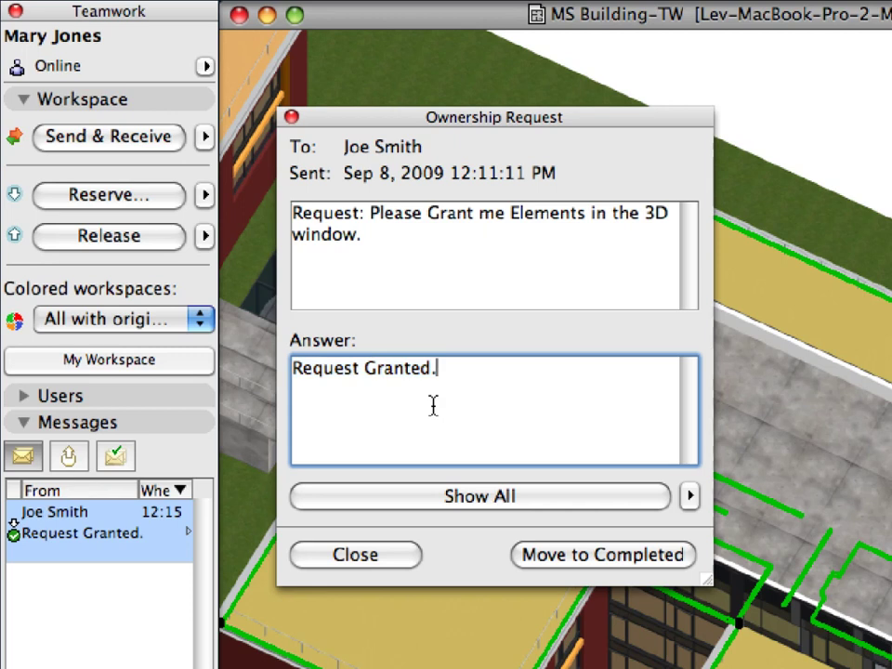
- Move the granted ownership request to Completed and show the completed messages
left_click(687, 556)
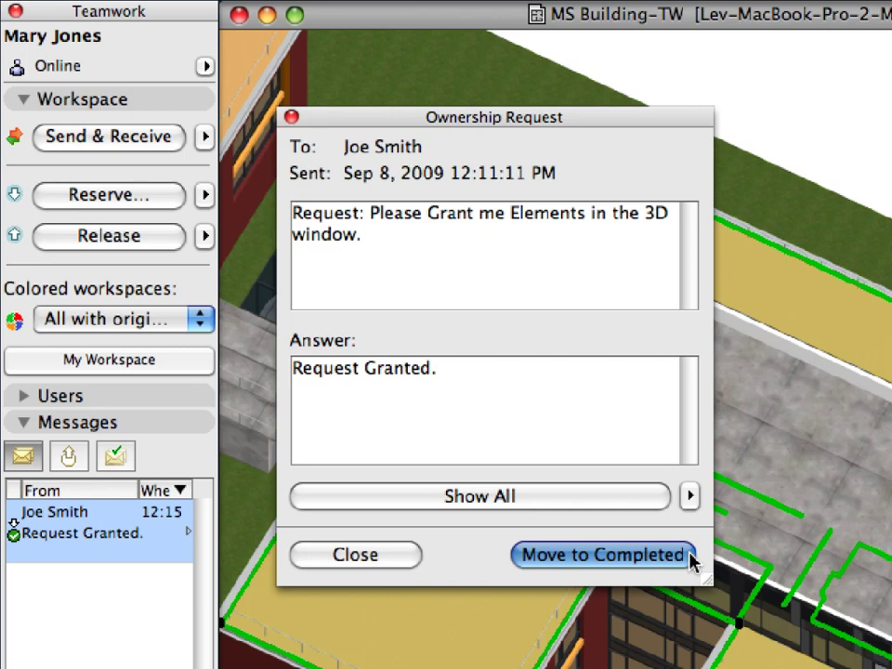
left_click(689, 555)
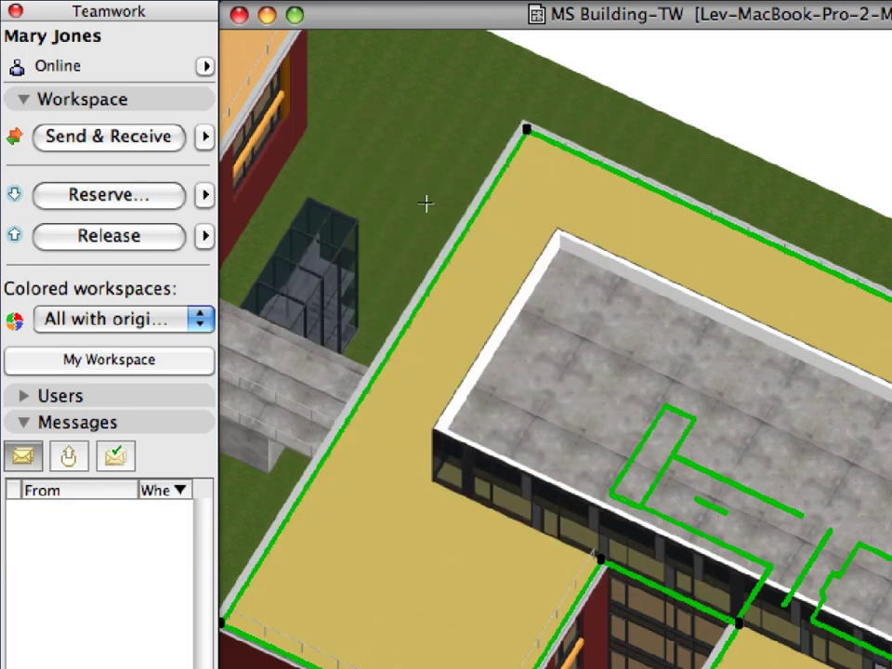
left_click(119, 459)
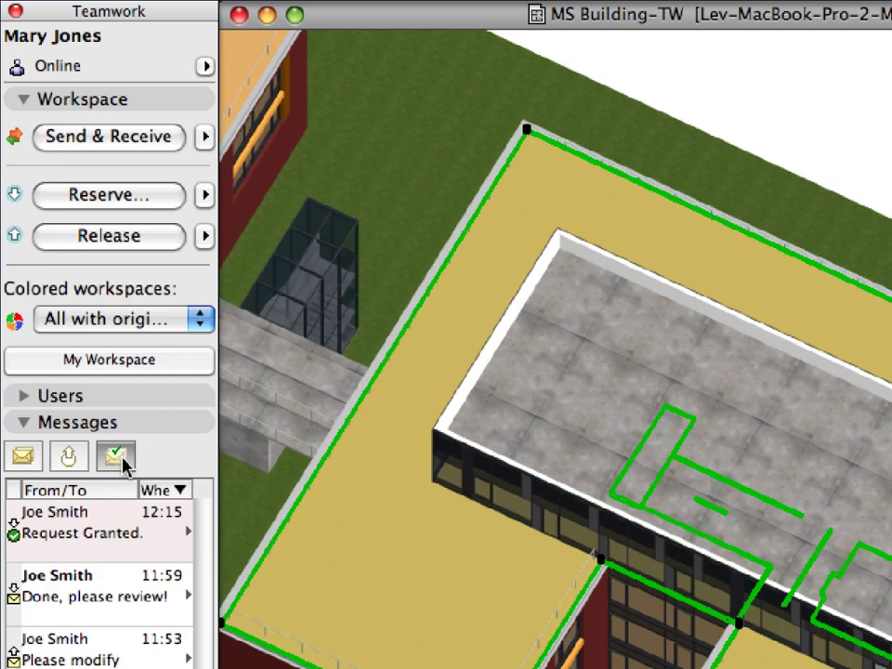
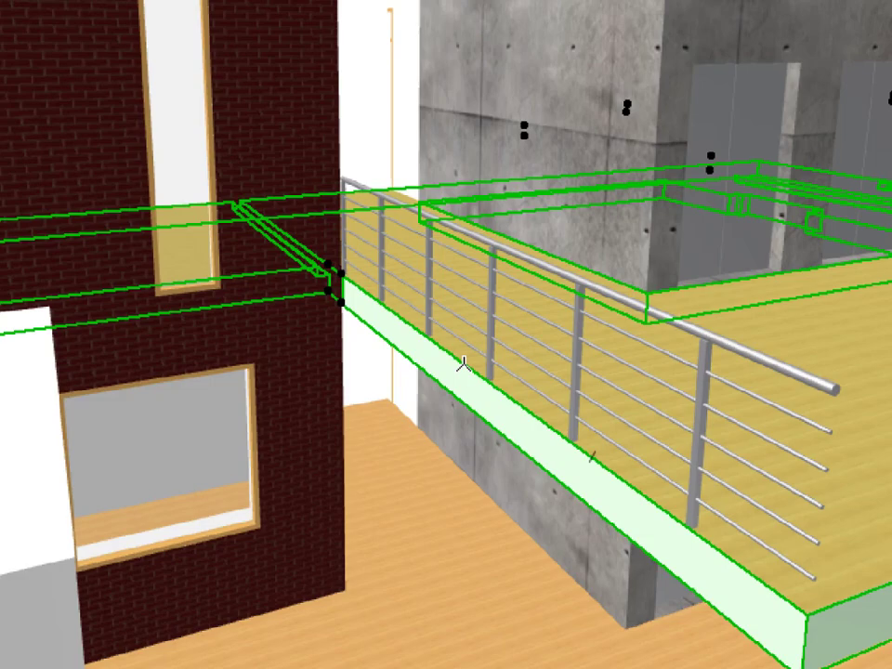
- Set the selected slab's edge below the balcony railing to a custom angle of 105°, applied only to the clicked edge
left_click(462, 365)
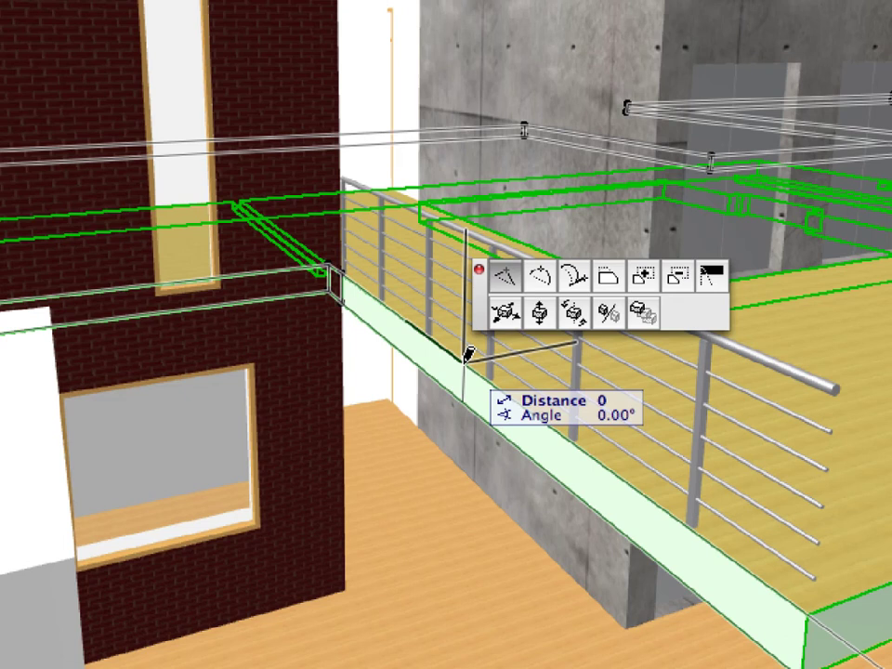
left_click(719, 290)
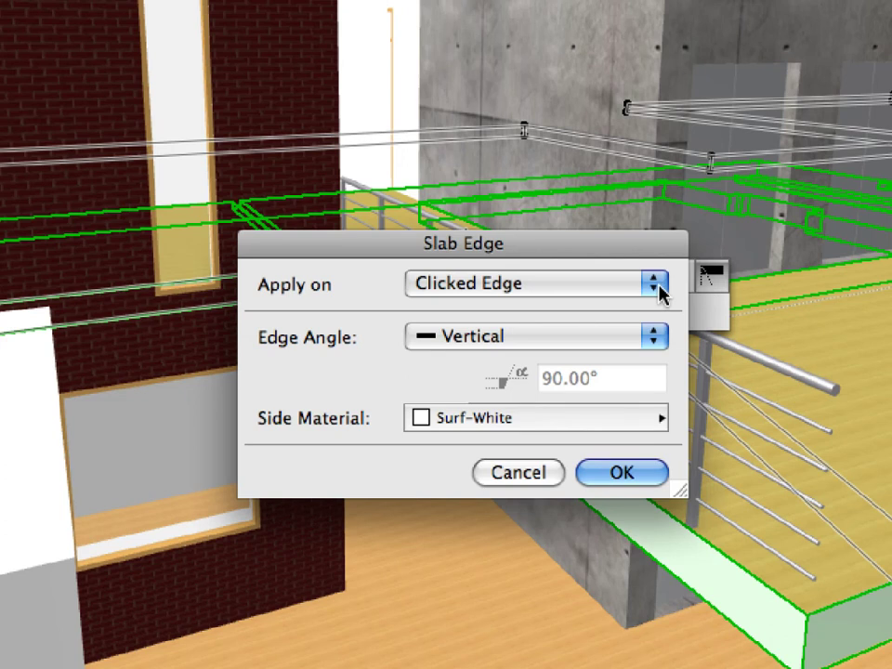
left_click(583, 338)
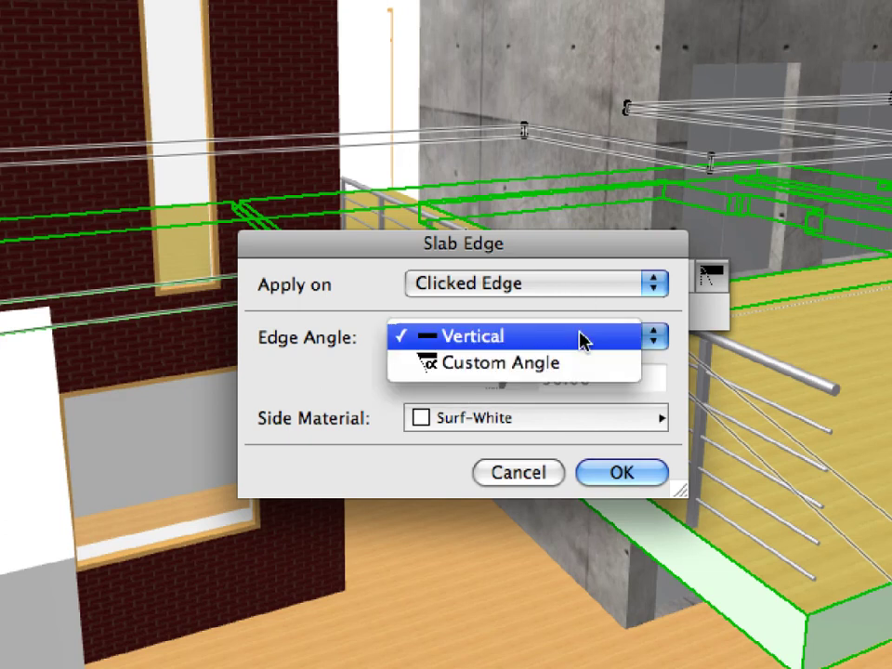
left_click(609, 377)
type("105")
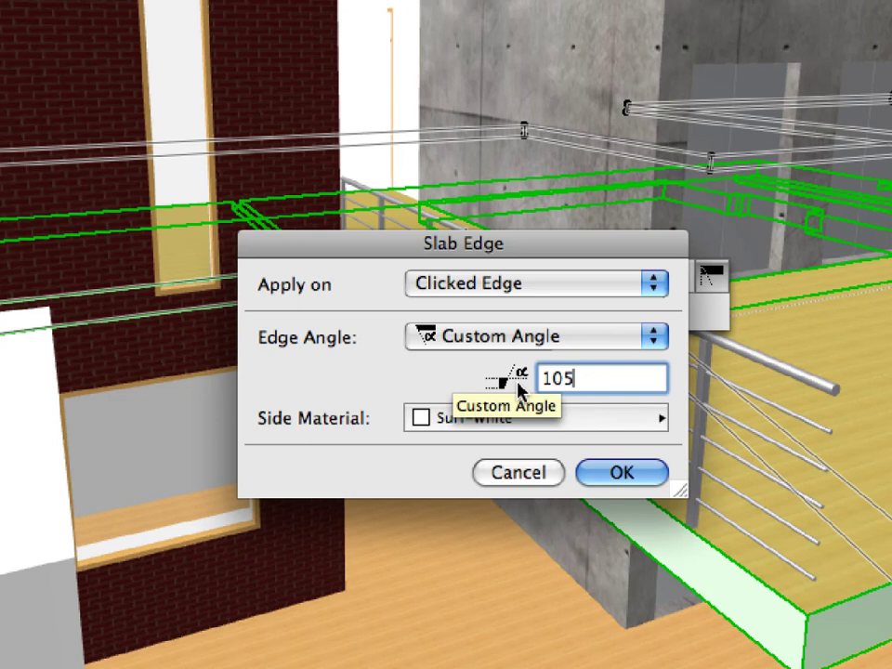
left_click(647, 474)
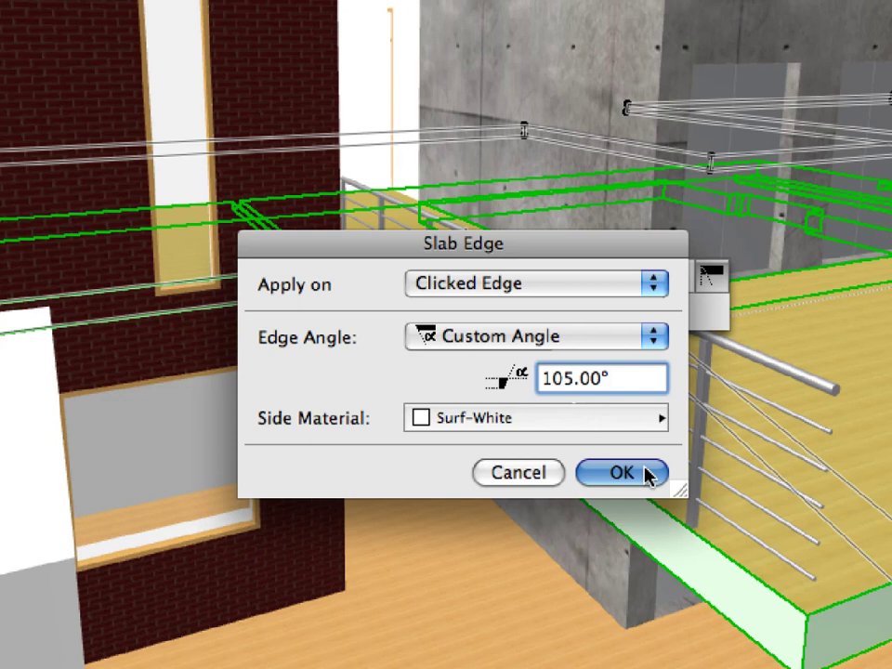
left_click(648, 474)
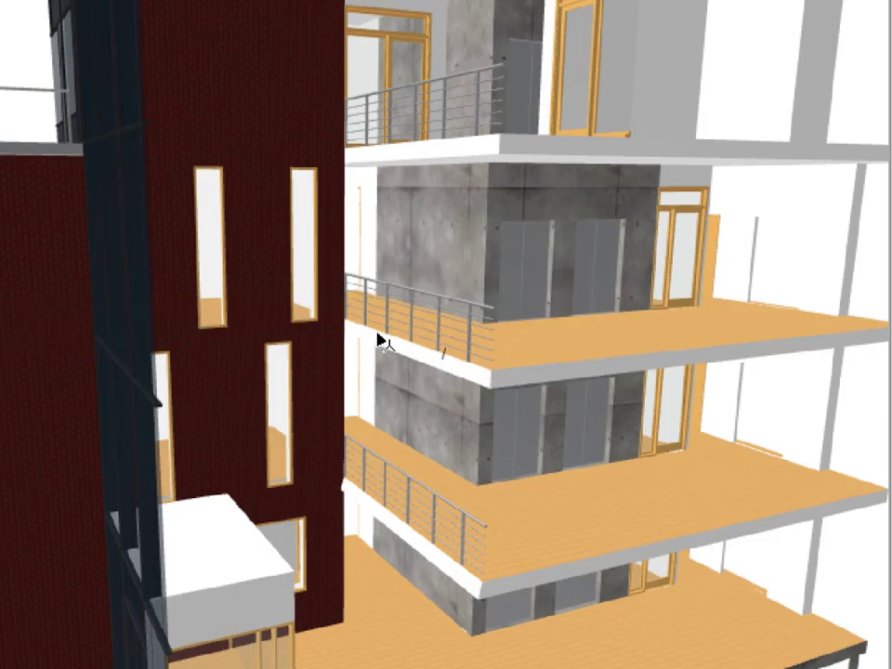
- Apply the same 105° custom edge angle to the railing-side edge of the middle balcony slab, one level higher
left_click(379, 338)
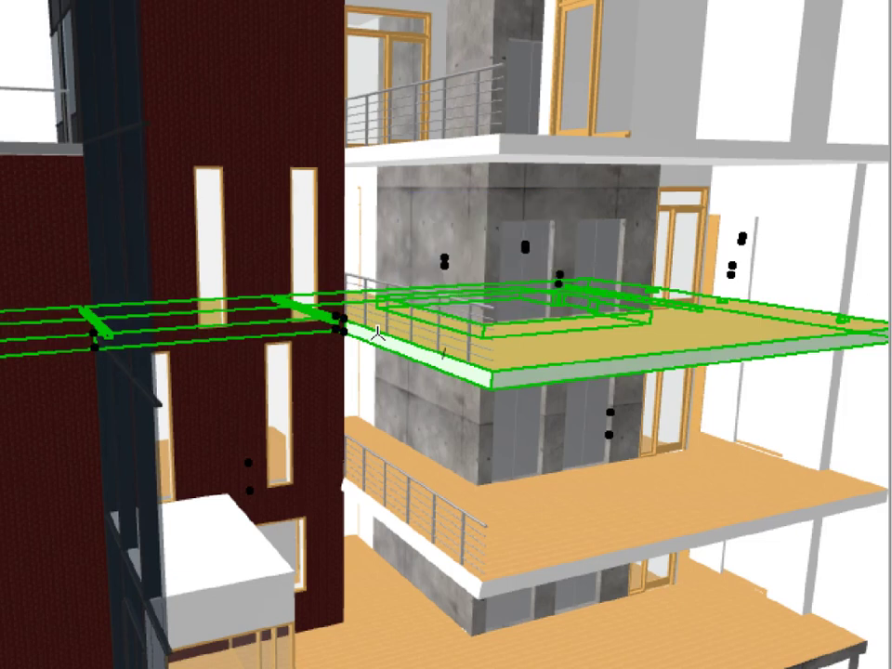
left_click(377, 334)
left_click(446, 305)
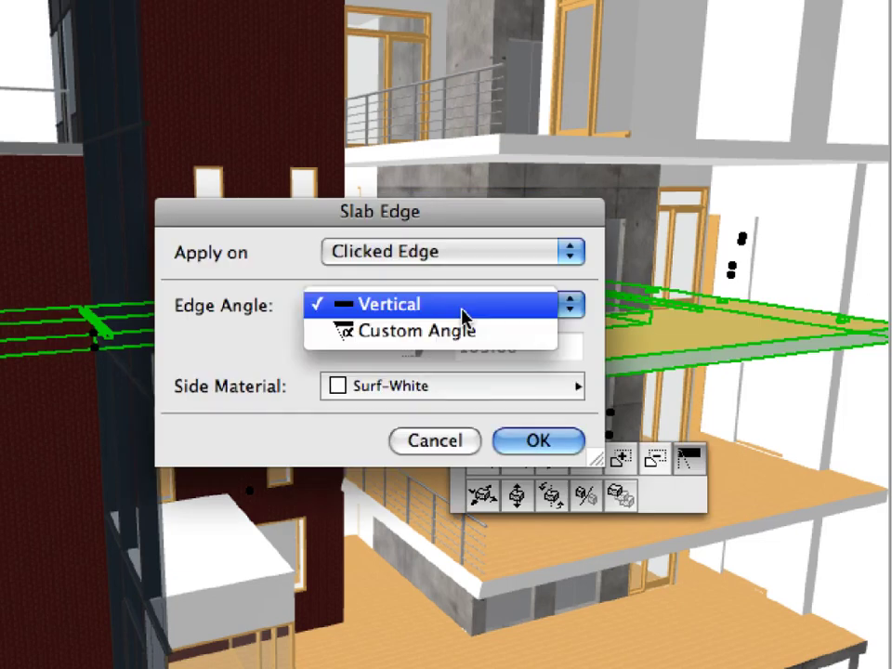
left_click(492, 333)
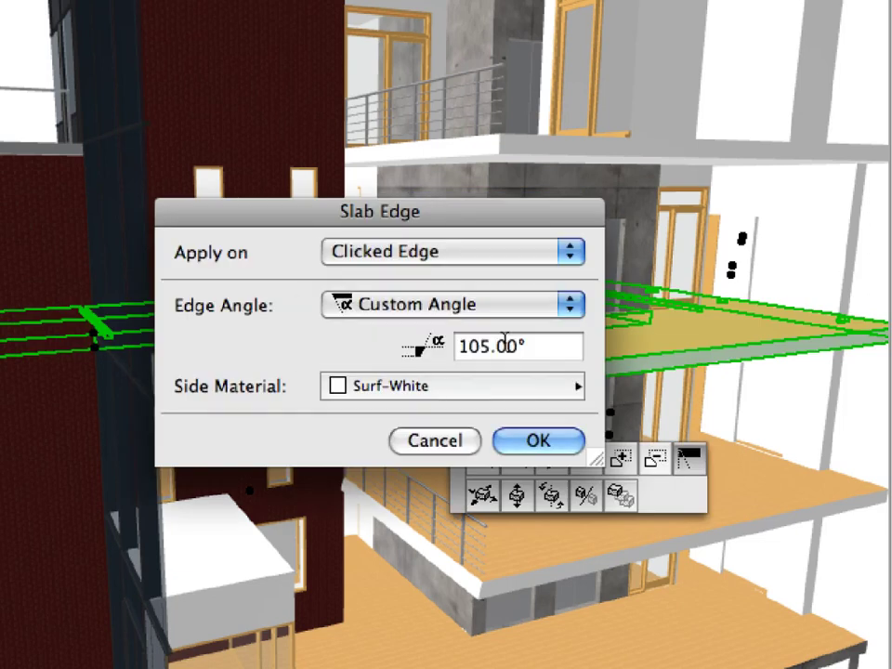
left_click_drag(523, 345, 455, 345)
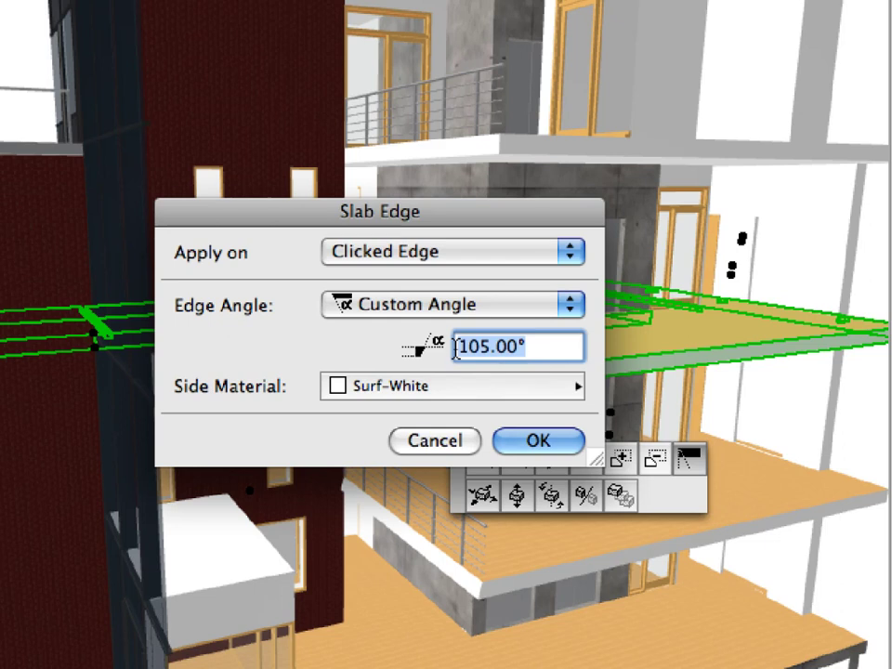
left_click(538, 441)
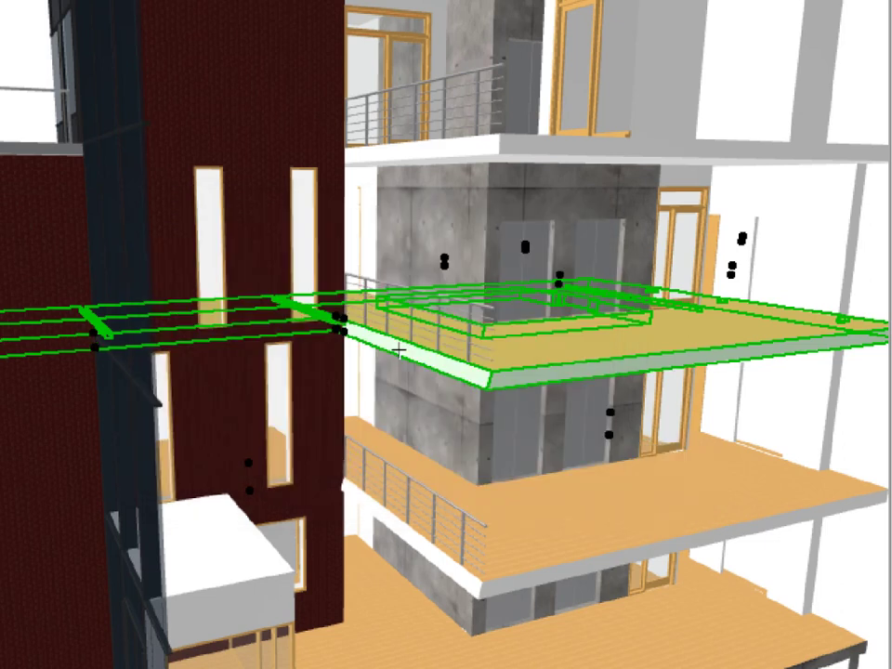
- Apply the 105° custom edge angle to the railing-side edge of the uppermost balcony slab
left_click(394, 152)
left_click(440, 127)
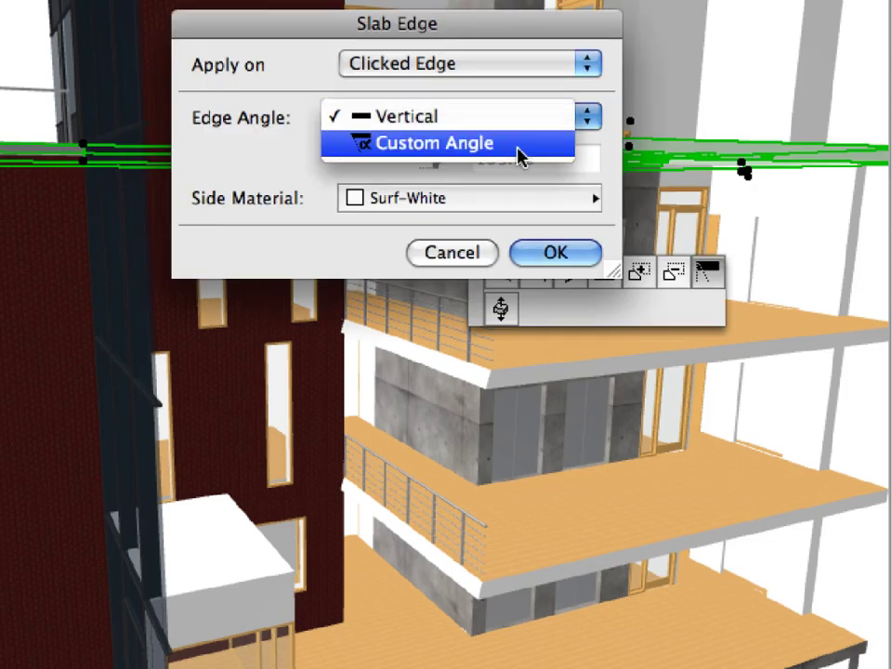
left_click(517, 152)
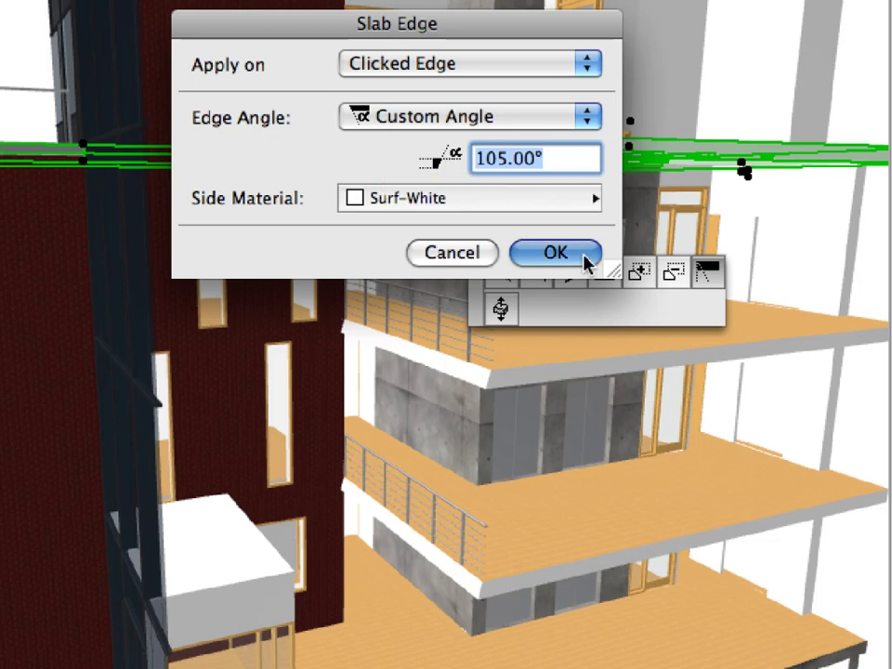
left_click(556, 253)
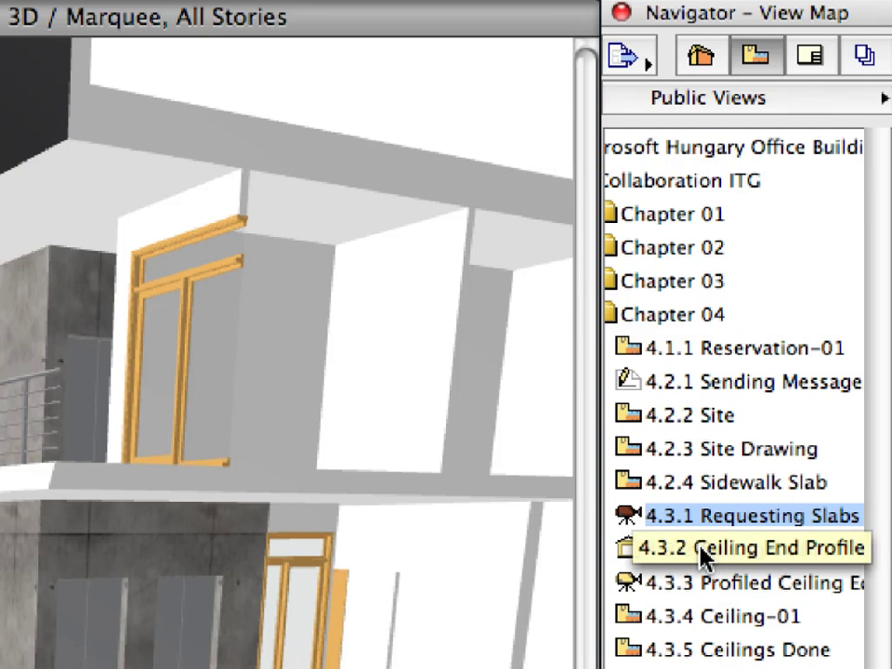
- Open the 4.3.2 Ceiling End Profile view and reserve the slanted ceiling-end fill on the Auxiliary elements layer
double_click(703, 555)
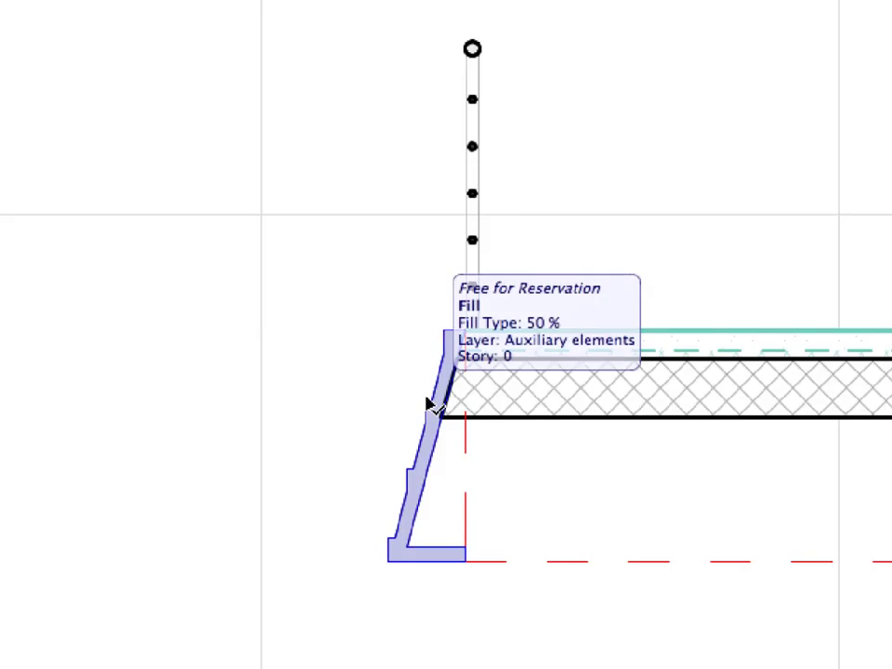
right_click(443, 332)
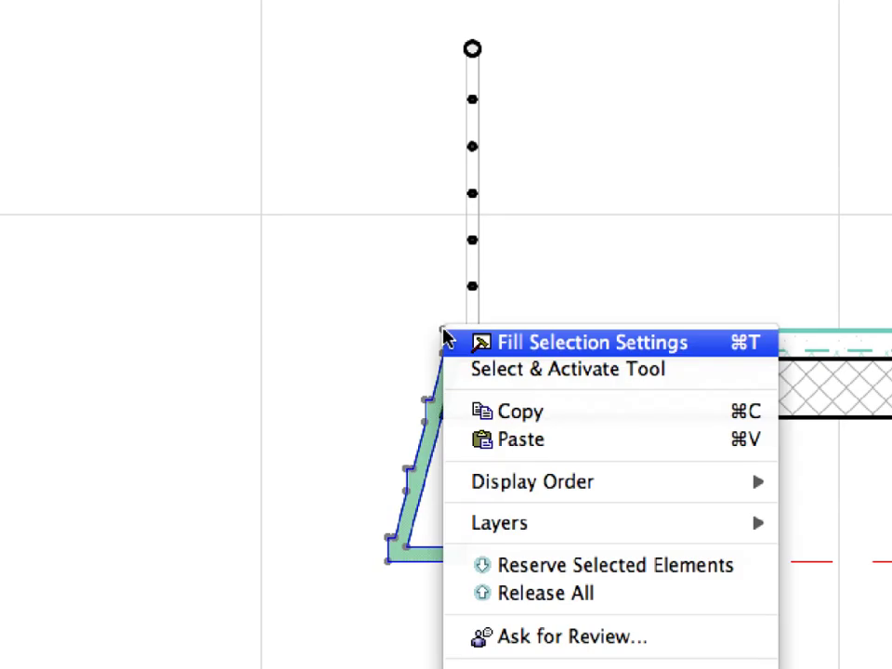
left_click(754, 576)
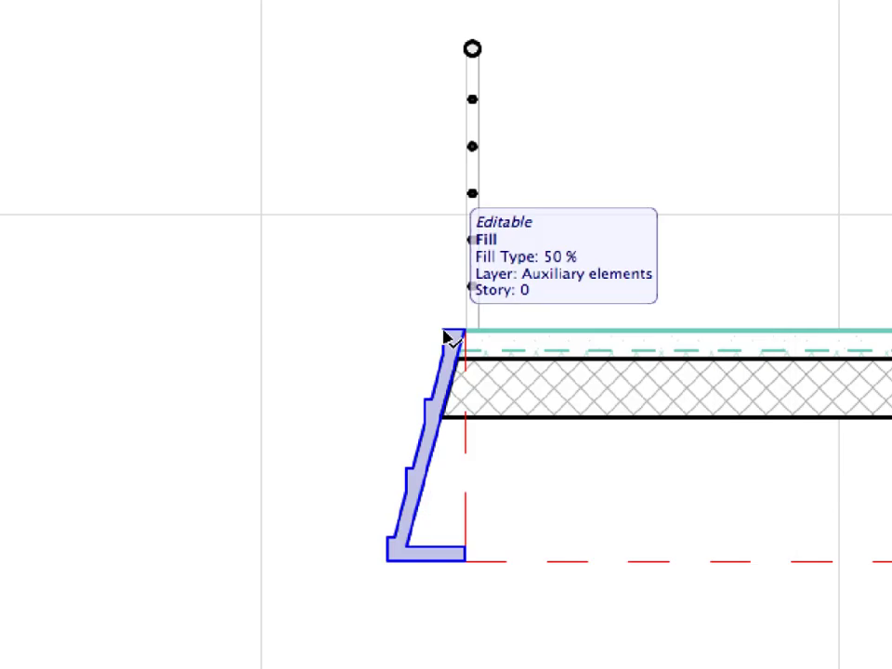
- Start assigning the slanted ceiling-end fill to the teammate and clear the default text of the assignment message
left_click(447, 335)
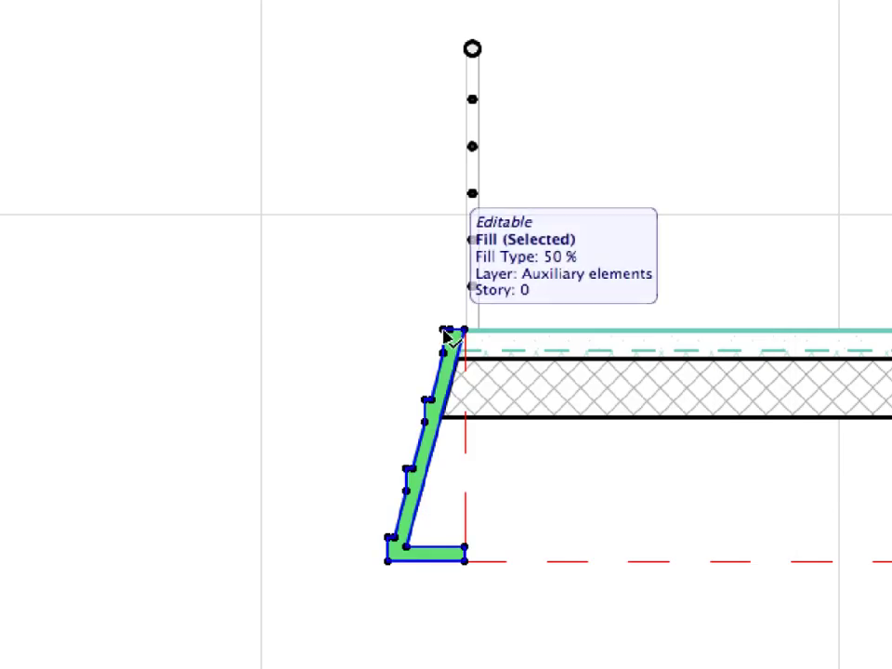
right_click(37, 52)
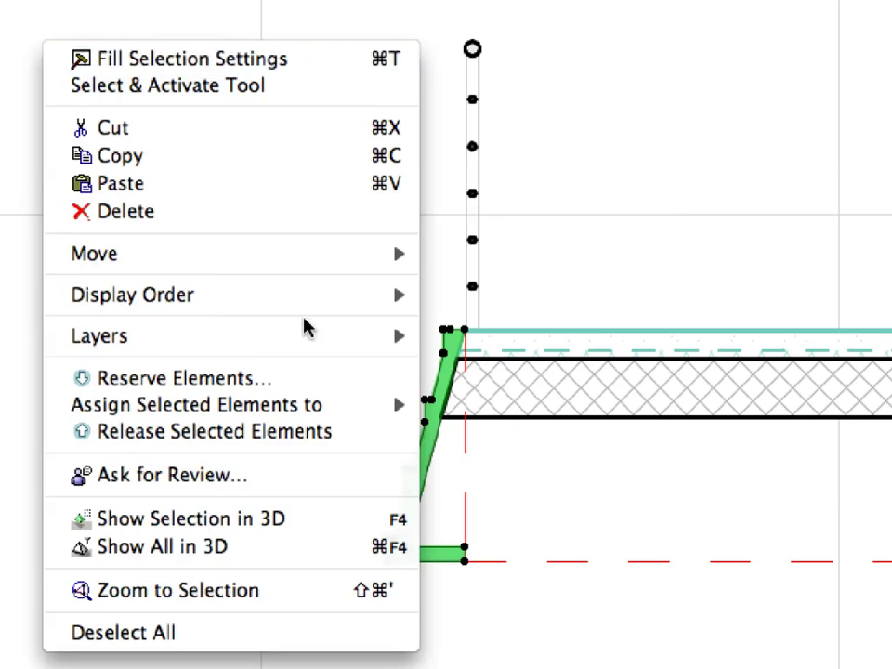
mouse_move(329, 407)
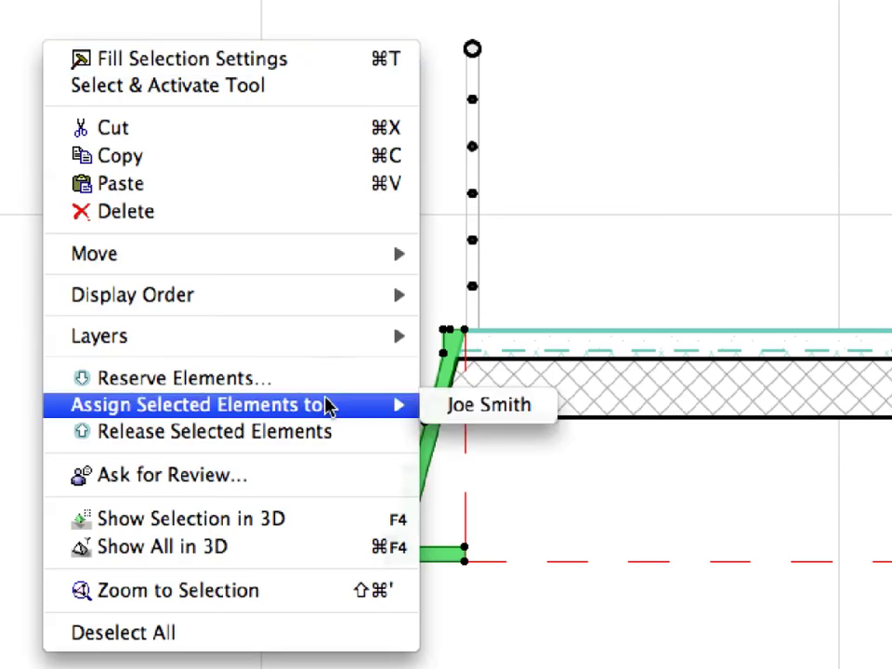
left_click(539, 413)
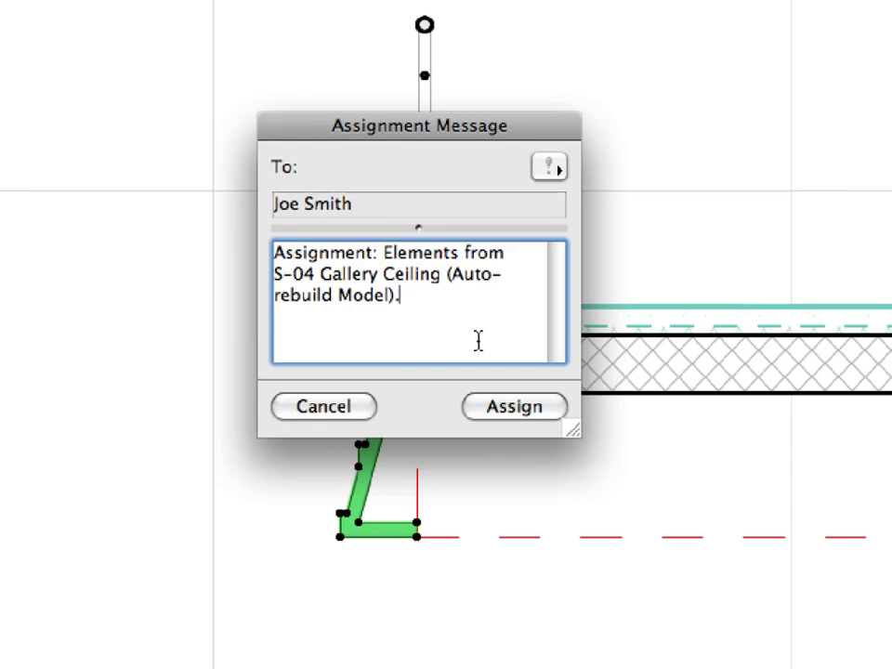
left_click_drag(456, 329, 255, 249)
key("BackSpace")
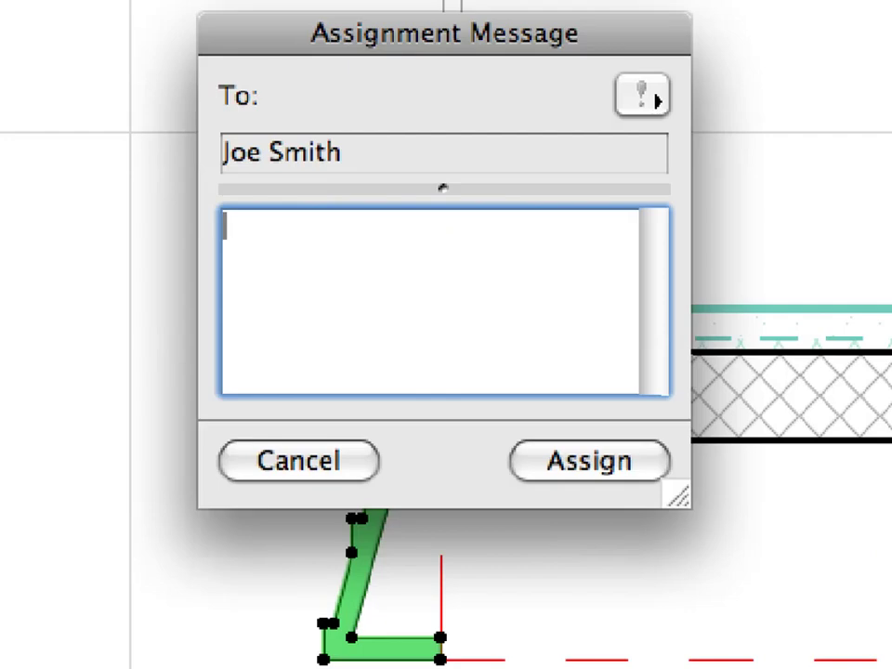
- Write the teammate a request to create a Beam Profile from this Fill and use the profiled beams to close the suspended ceiling's edges
type("Joe, please ")
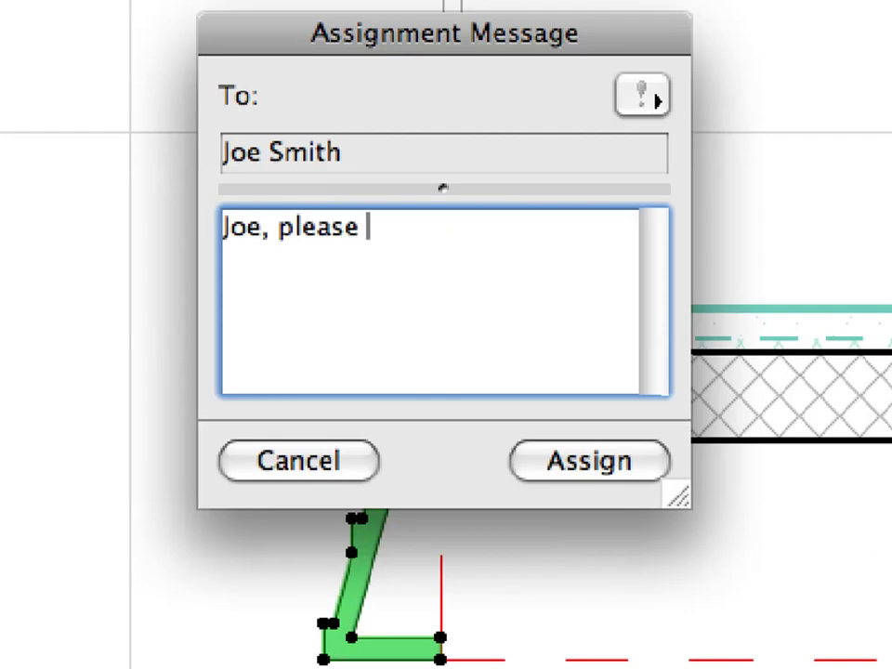
type("create Beam Profile")
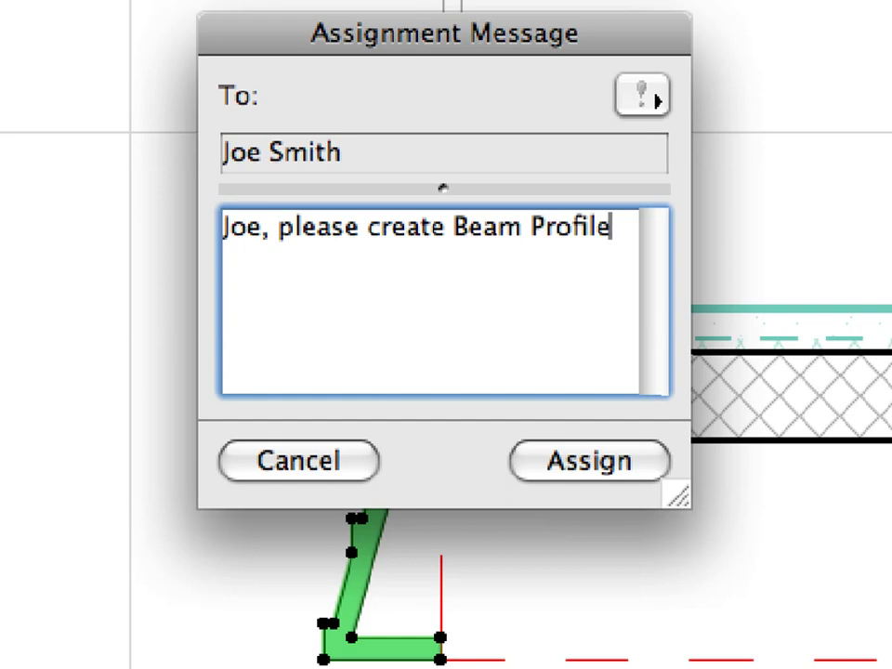
type(" from this Fill and then ")
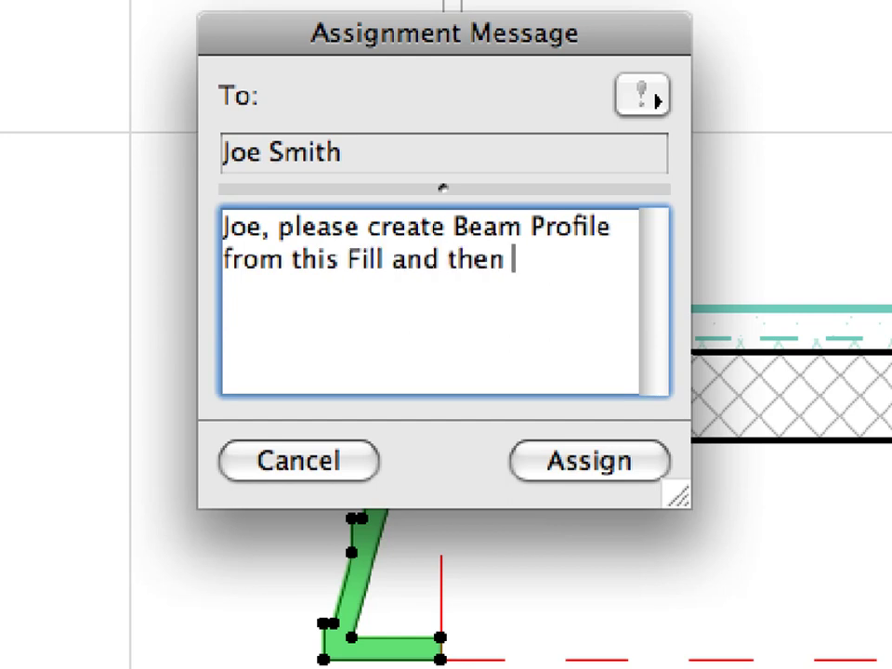
type("use these profiled ")
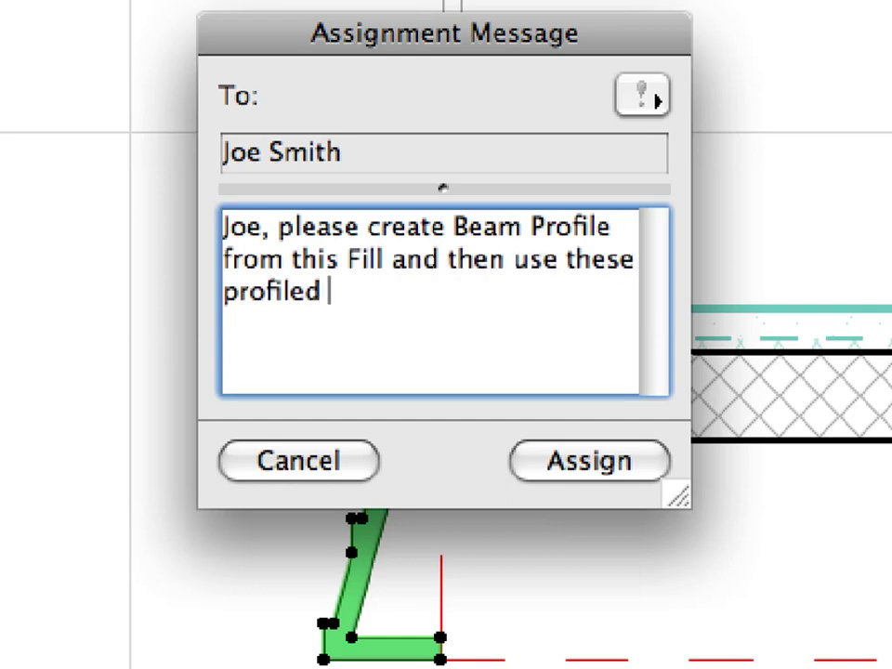
type("beams to provide a")
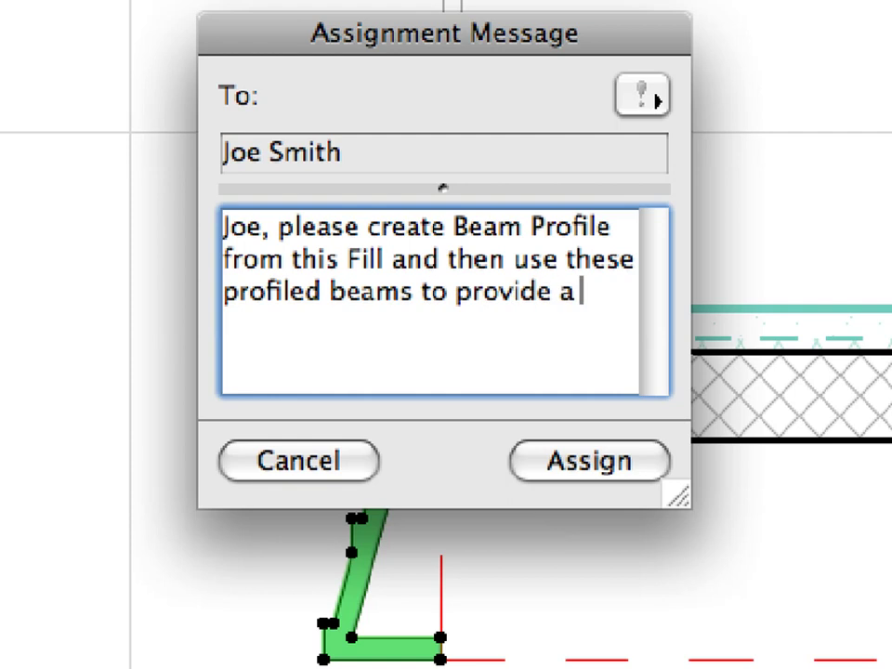
type(" closing structure for the")
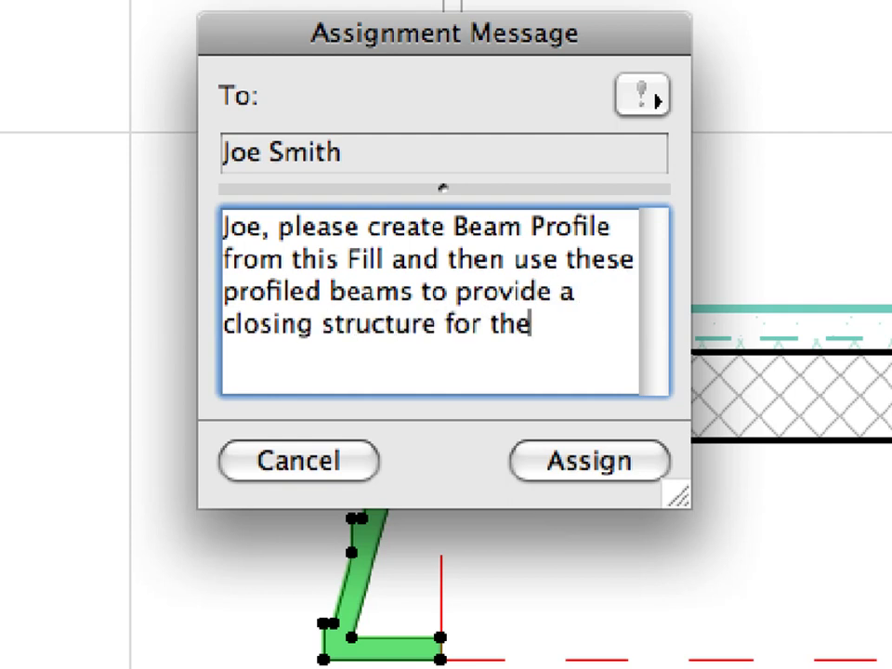
type(" edges of the suspended c")
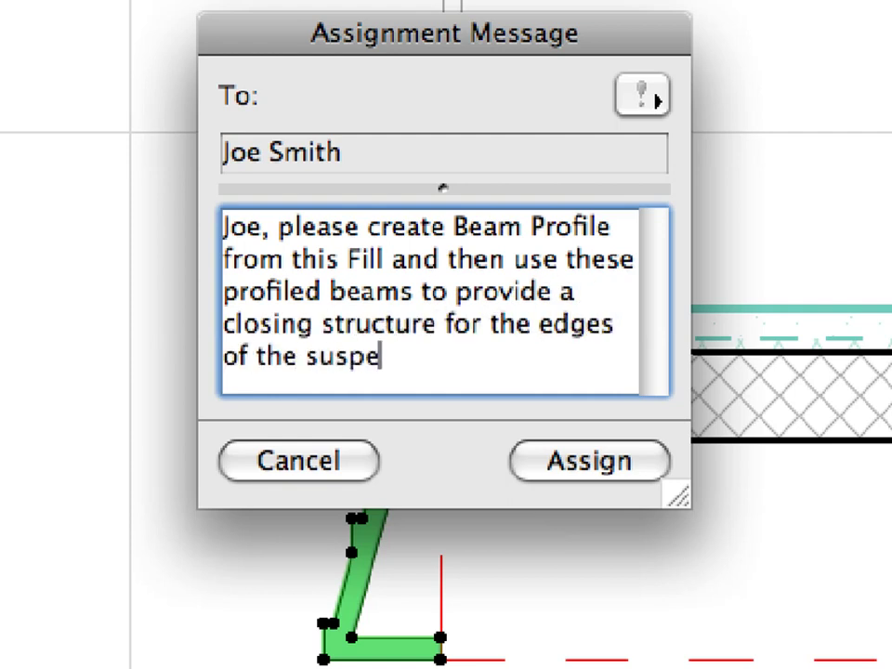
type("eiling! Also ")
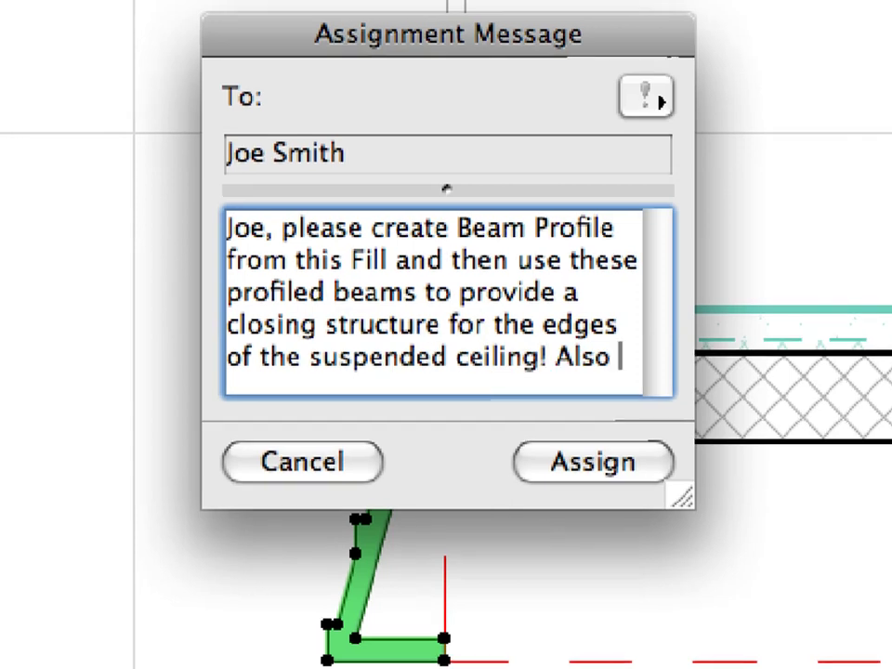
- Add a request for a 60 by 60 ceiling grid in all offices and passages, ending with "Thank you!", and send the assignment
type("create a 60 by 6")
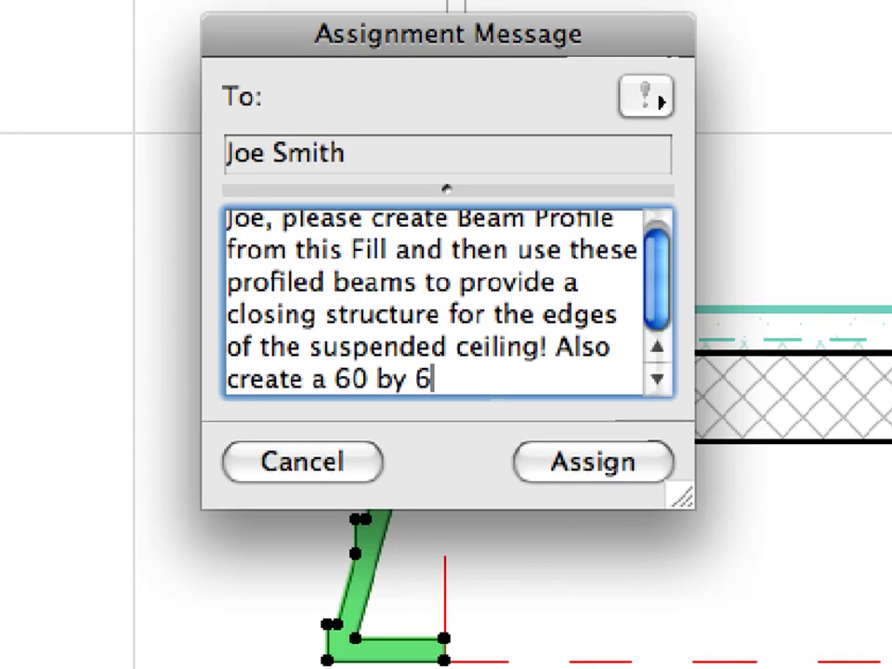
type("0 ceilin")
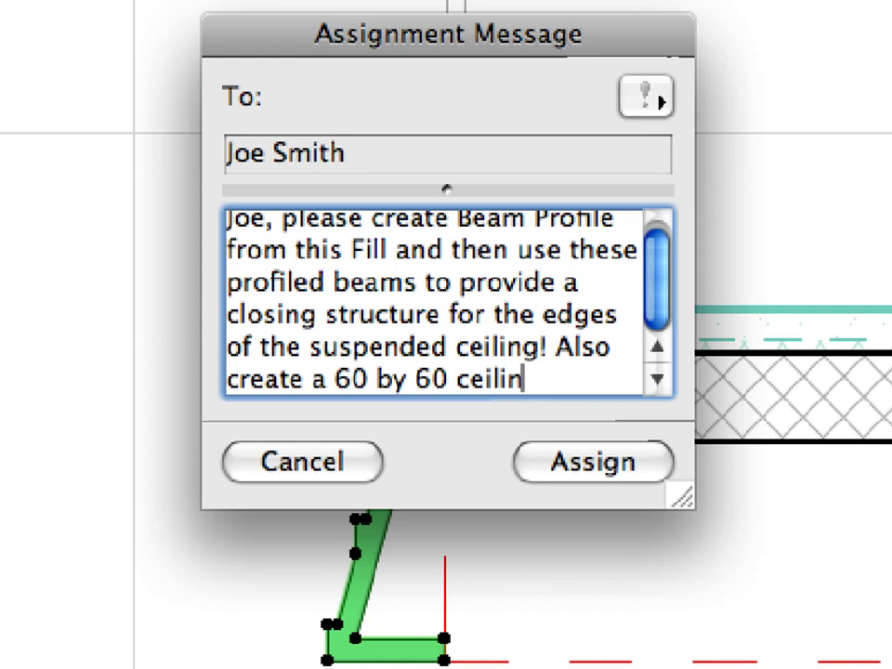
type("g grid a")
key("BackSpace")
type("i")
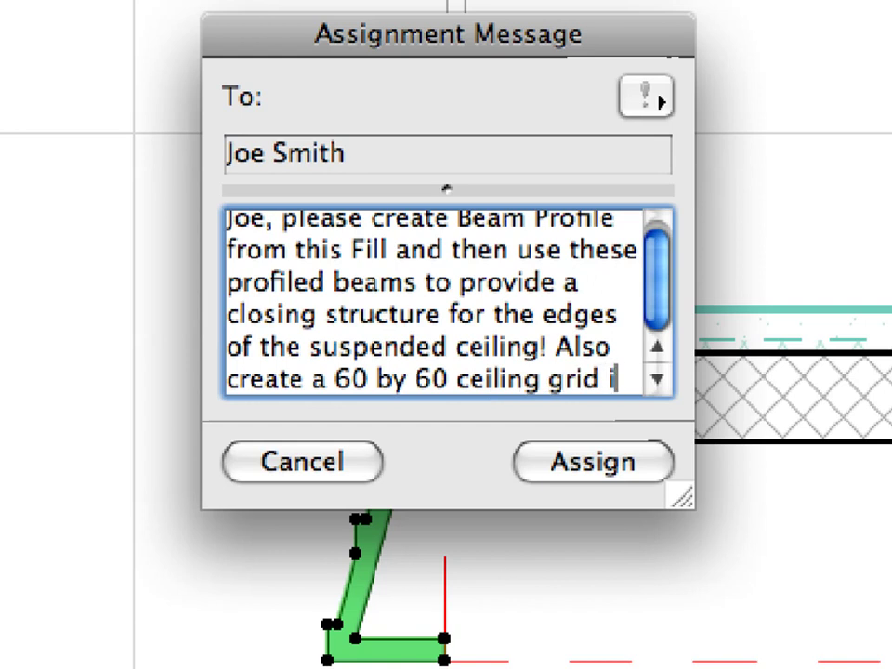
type("n all offices and passage")
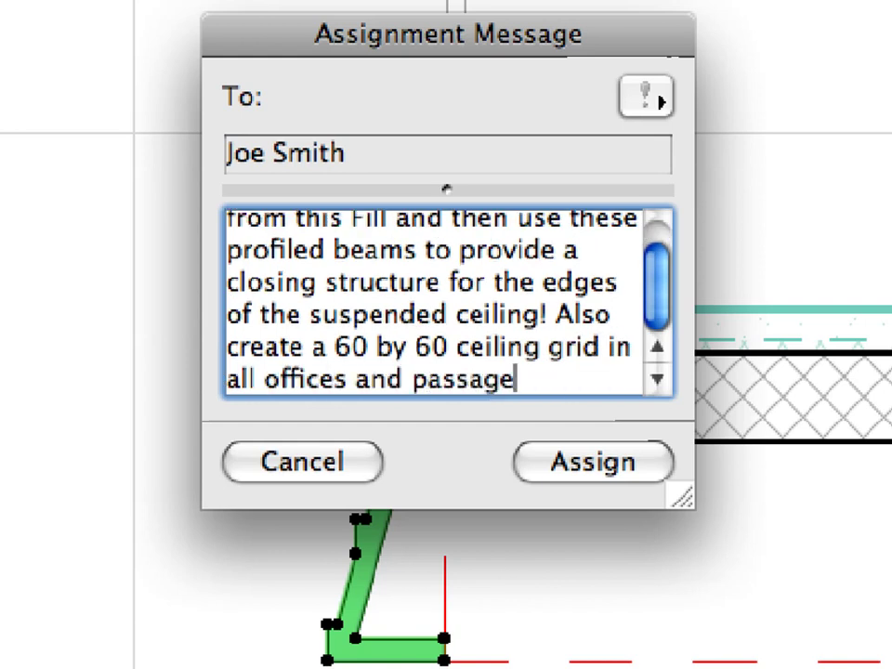
type("s in the project")
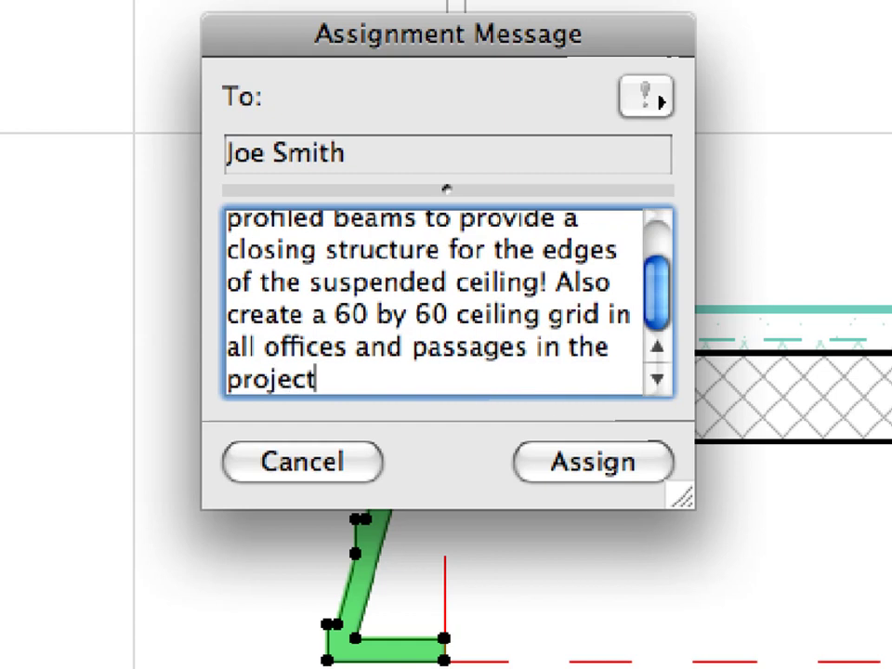
type("! Thank you!")
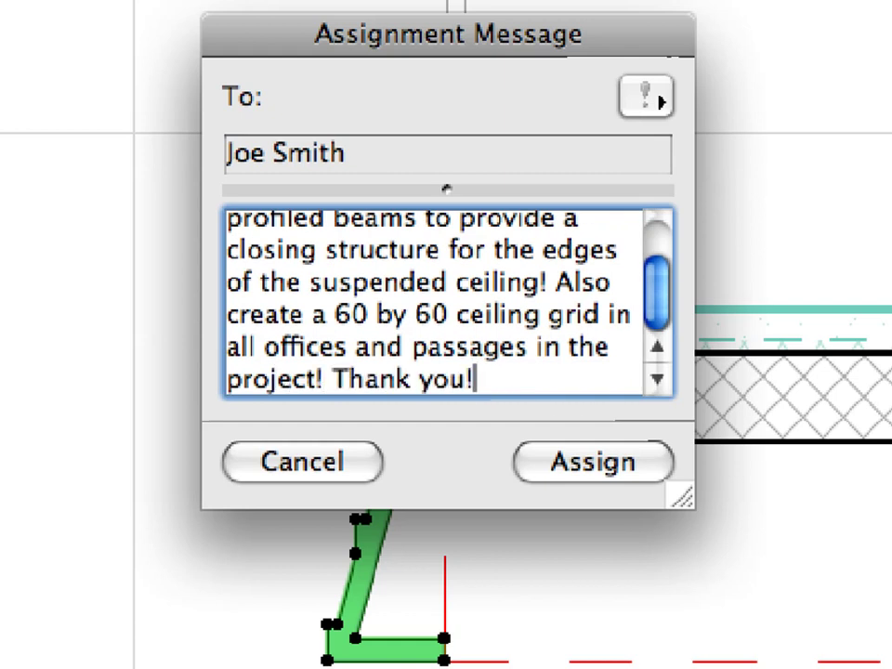
left_click(653, 465)
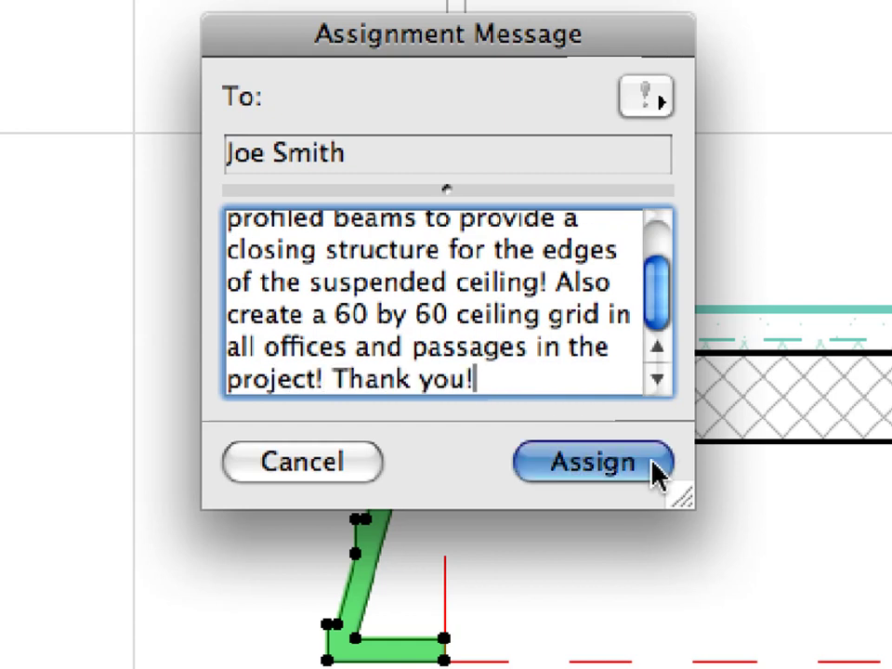
left_click(595, 462)
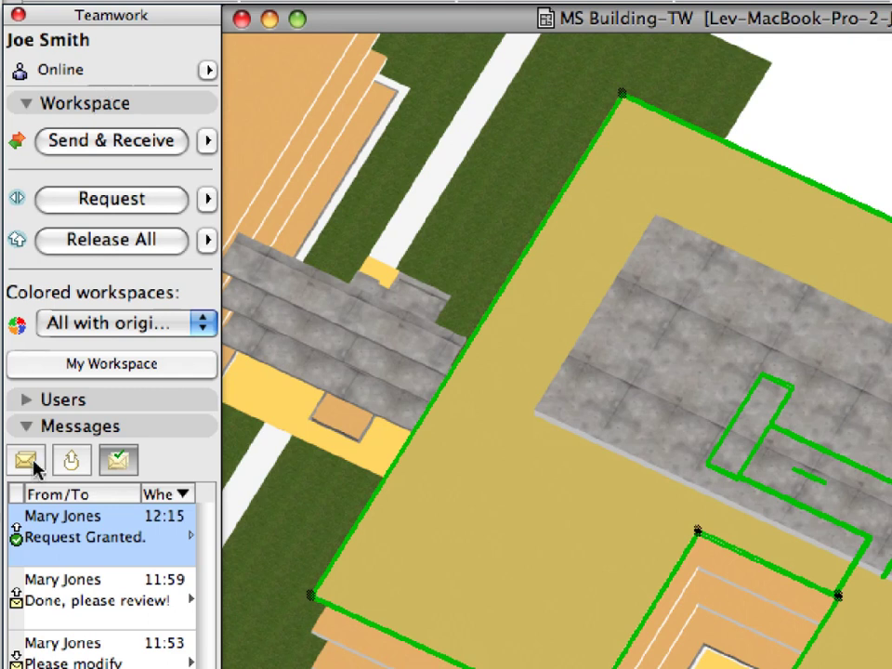
- In the teammate's session, list the incoming Teamwork messages and show the elements attached to the Beam Profile assignment
left_click(33, 465)
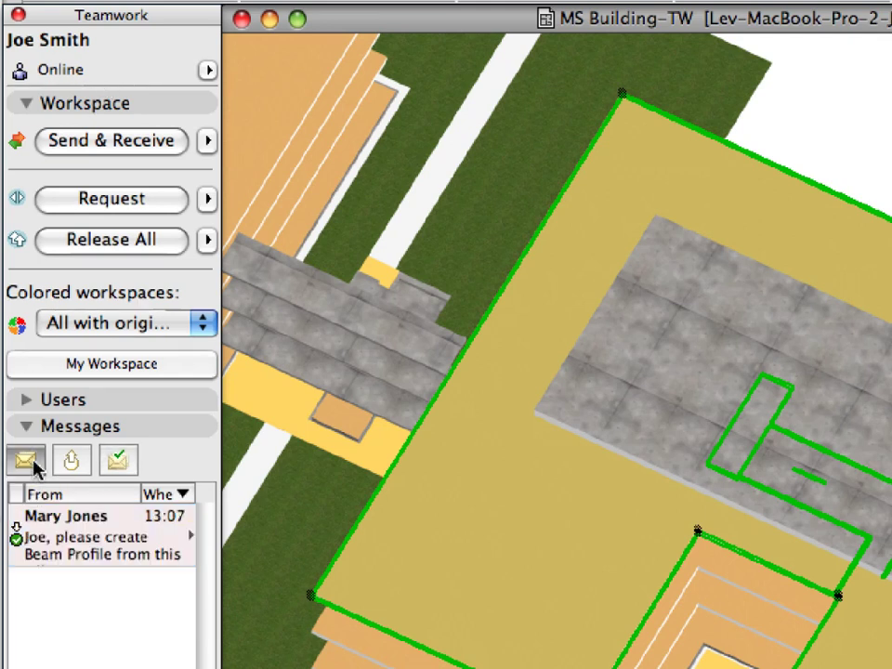
left_click(115, 539)
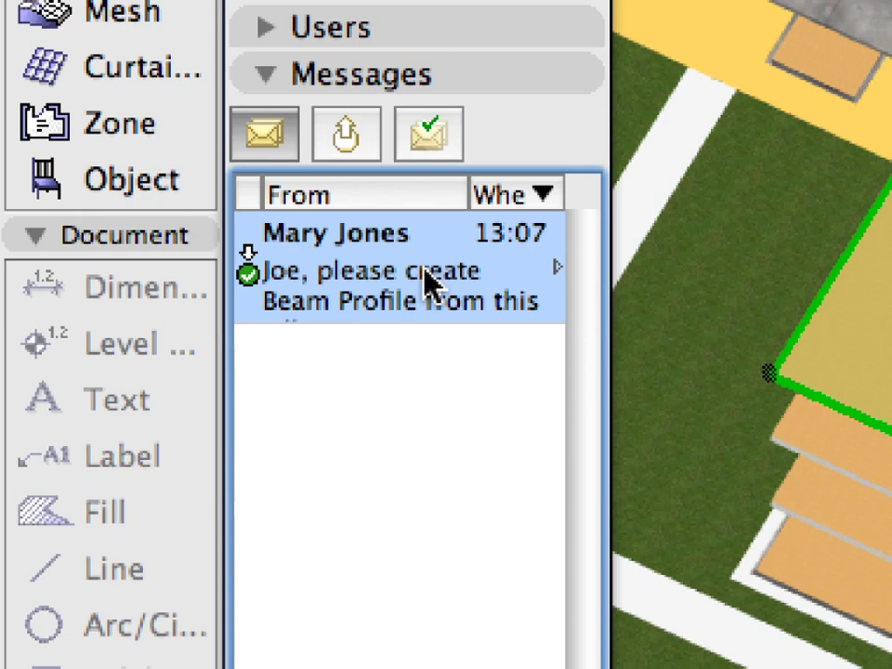
mouse_move(422, 268)
right_click(426, 280)
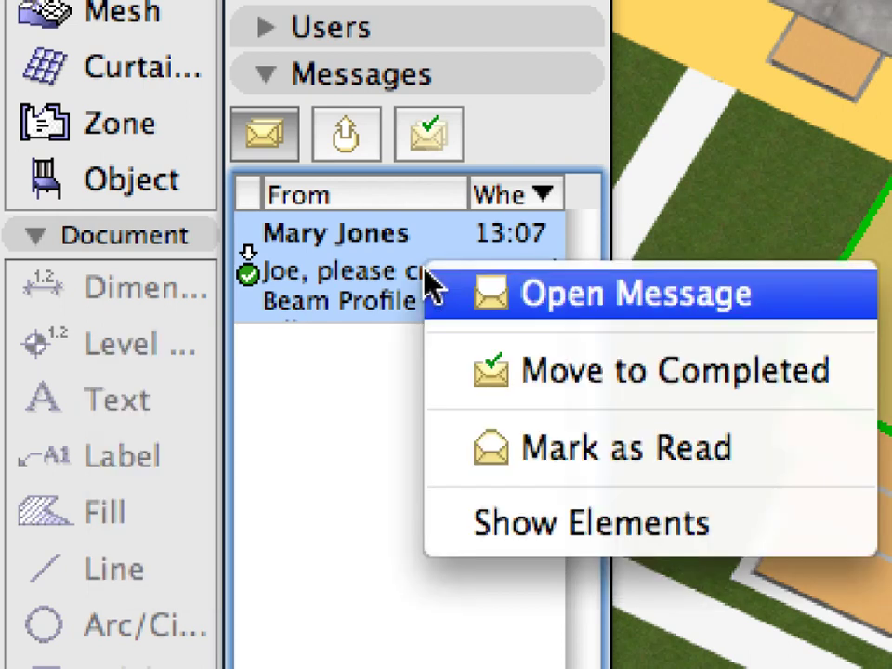
left_click(779, 536)
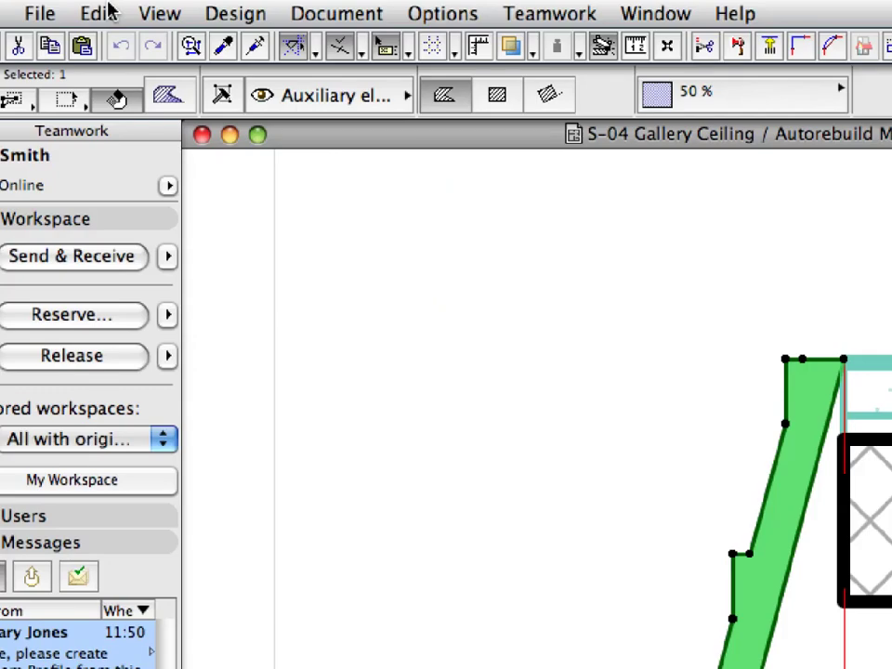
- Copy the selected ceiling-end fill and open the Custom profile for editing from the Profile Manager
left_click(109, 12)
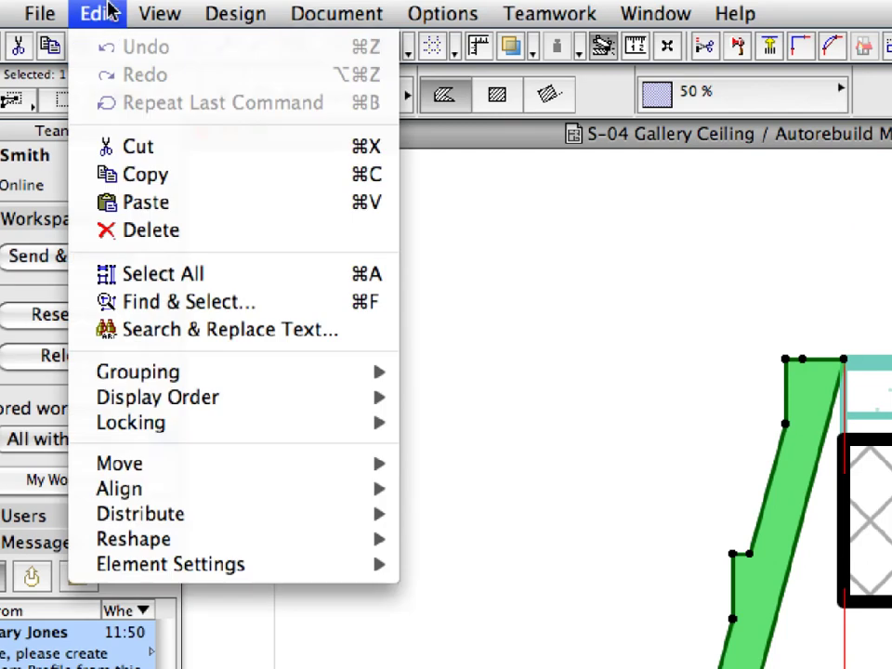
left_click(275, 178)
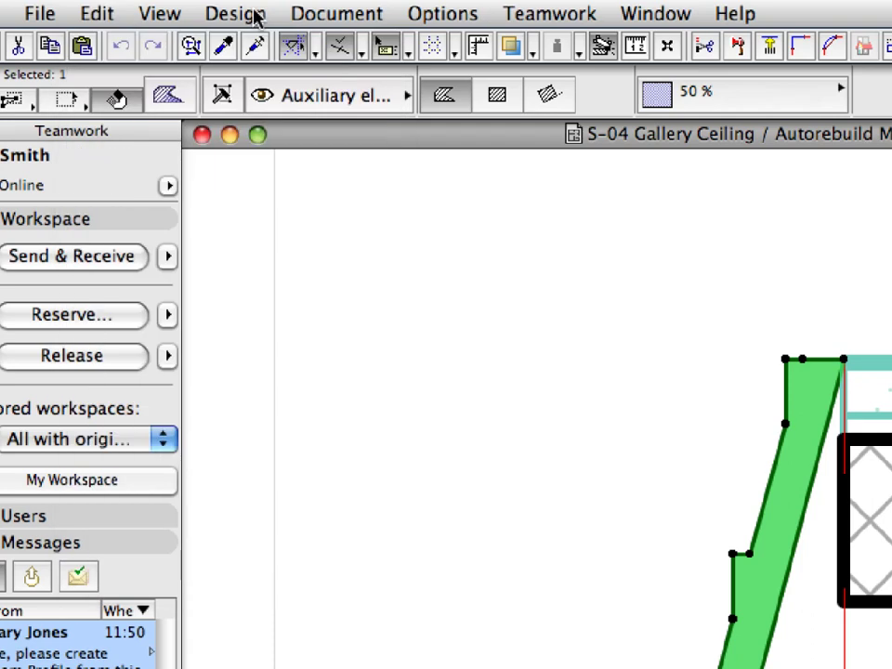
left_click(255, 16)
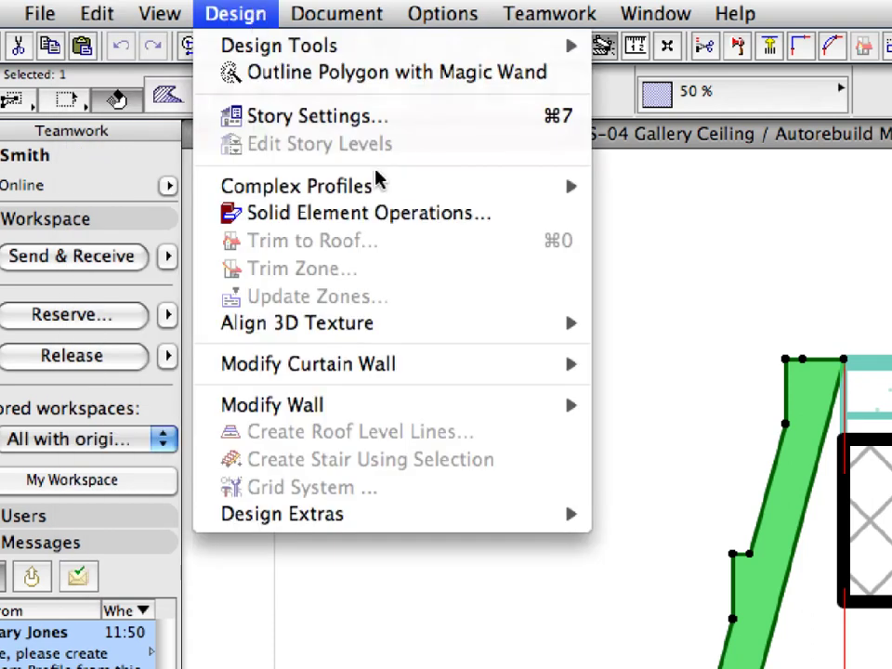
mouse_move(378, 189)
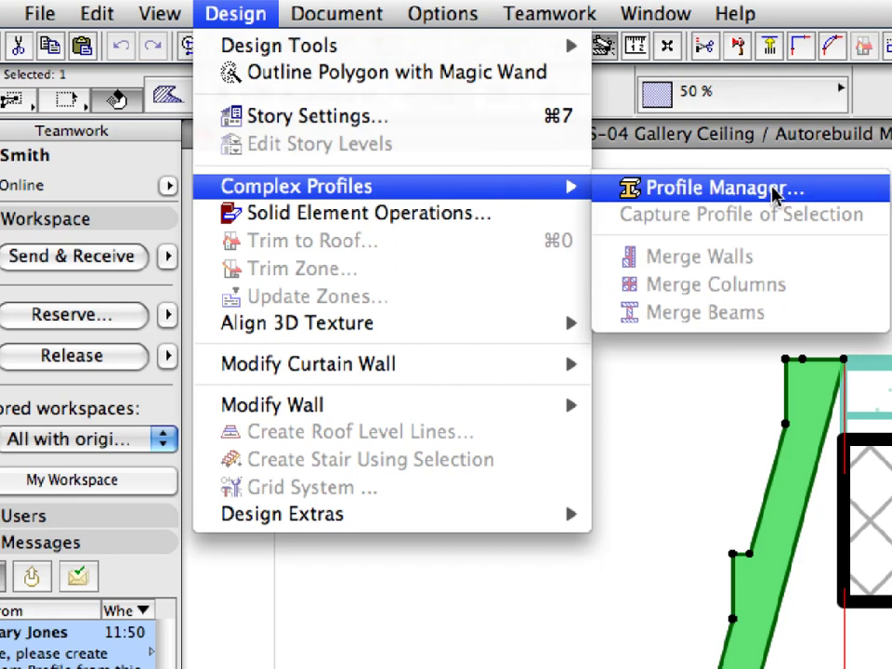
left_click(853, 193)
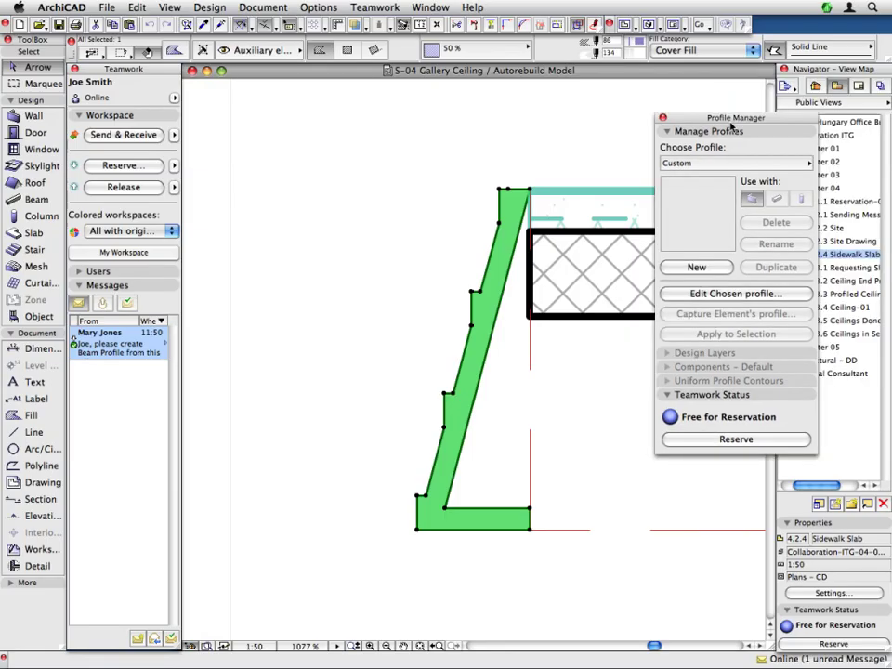
left_click_drag(731, 127, 285, 82)
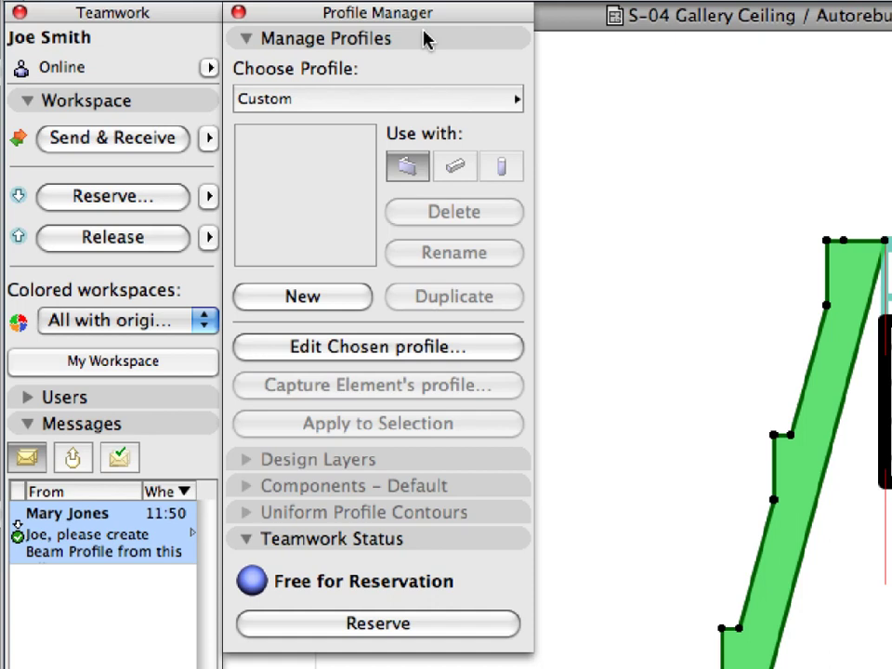
left_click(472, 362)
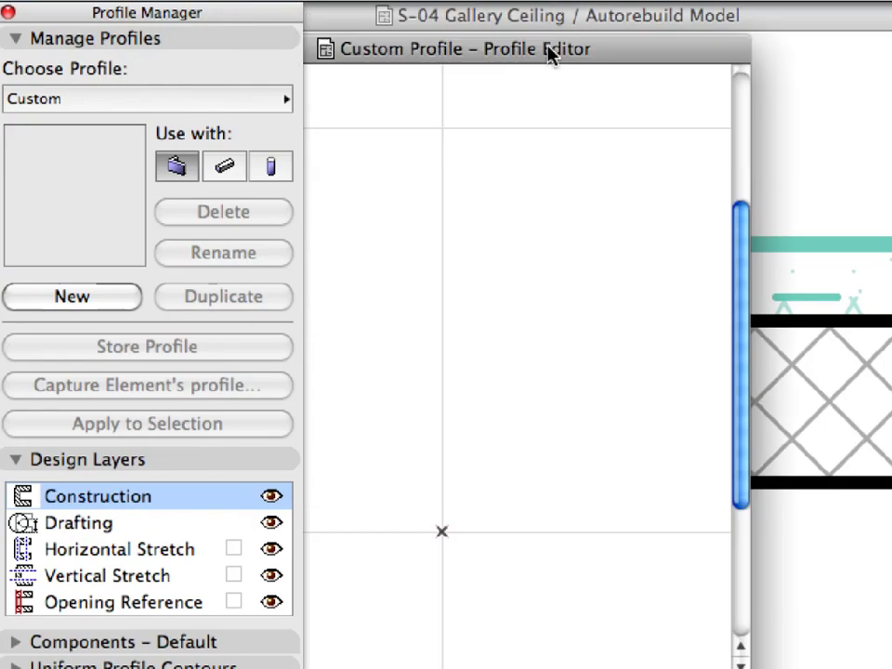
left_click_drag(547, 54, 692, 23)
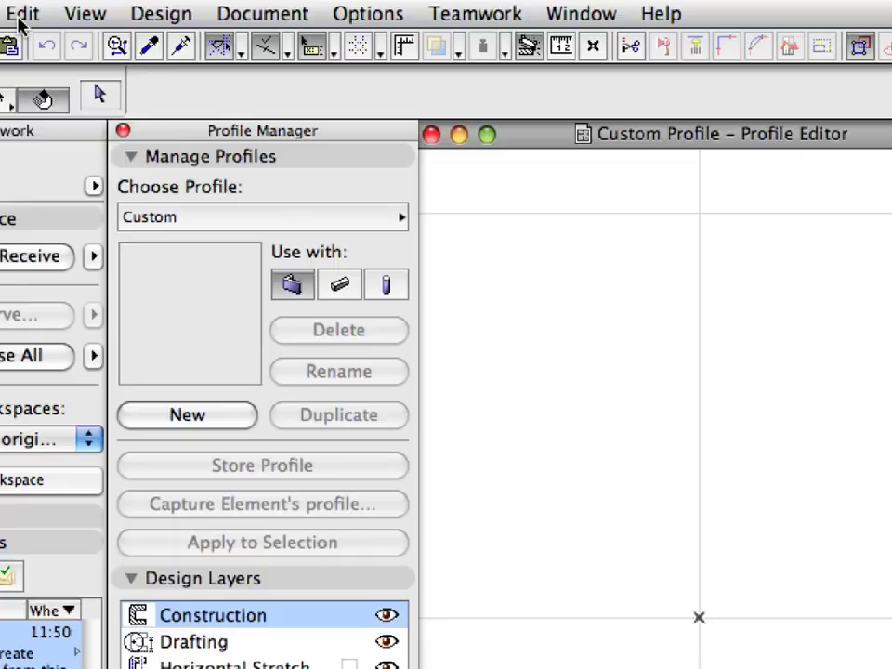
- Paste the copied fill at the center of the current view and move its upper inner corner onto the profile origin
left_click(22, 12)
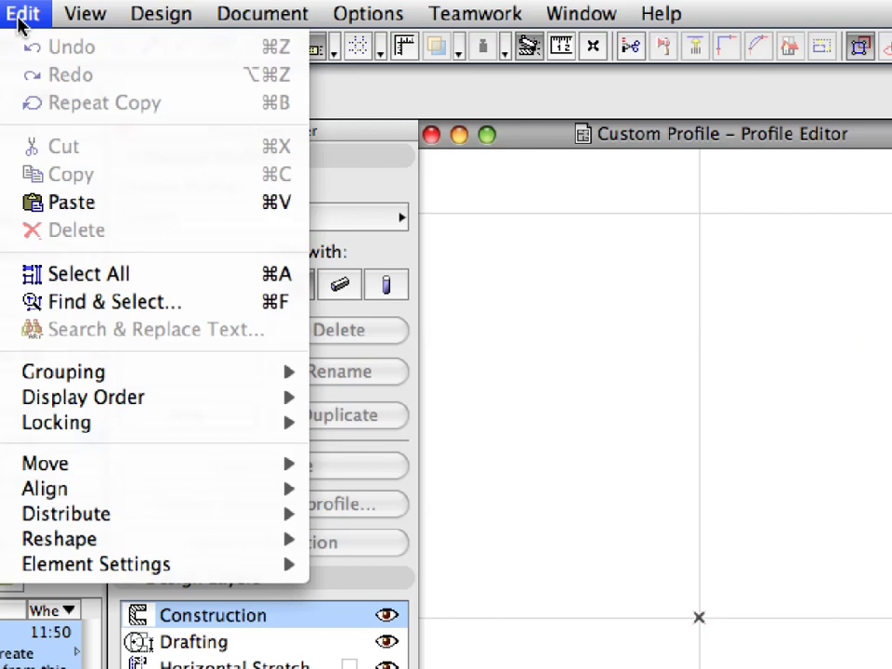
left_click(160, 208)
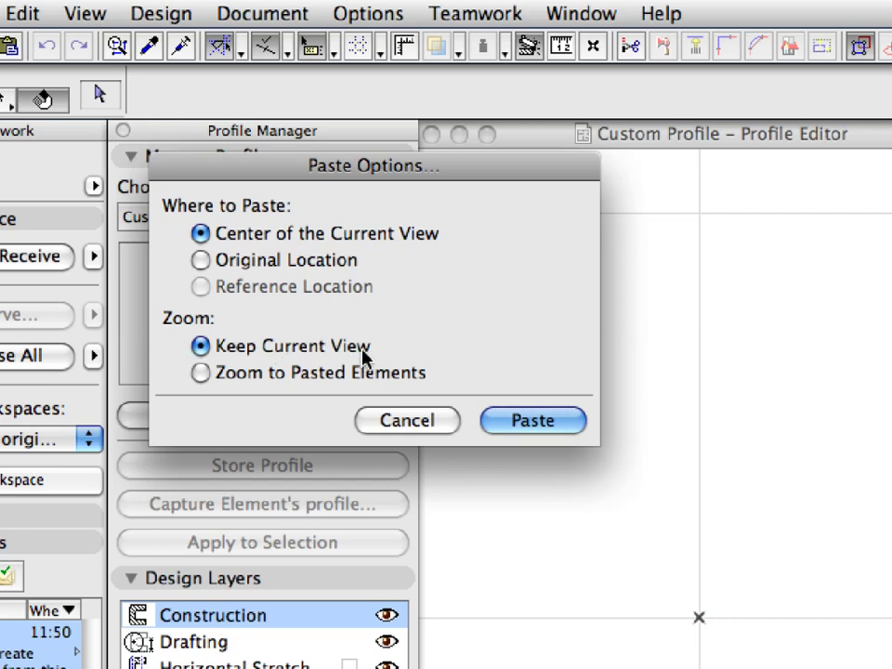
left_click(570, 423)
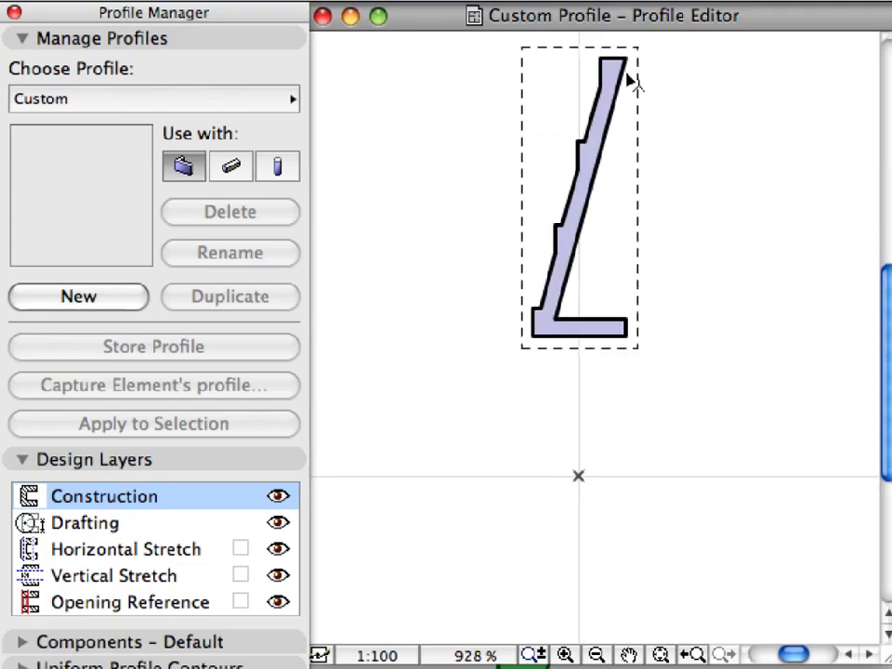
left_click_drag(632, 73, 580, 478)
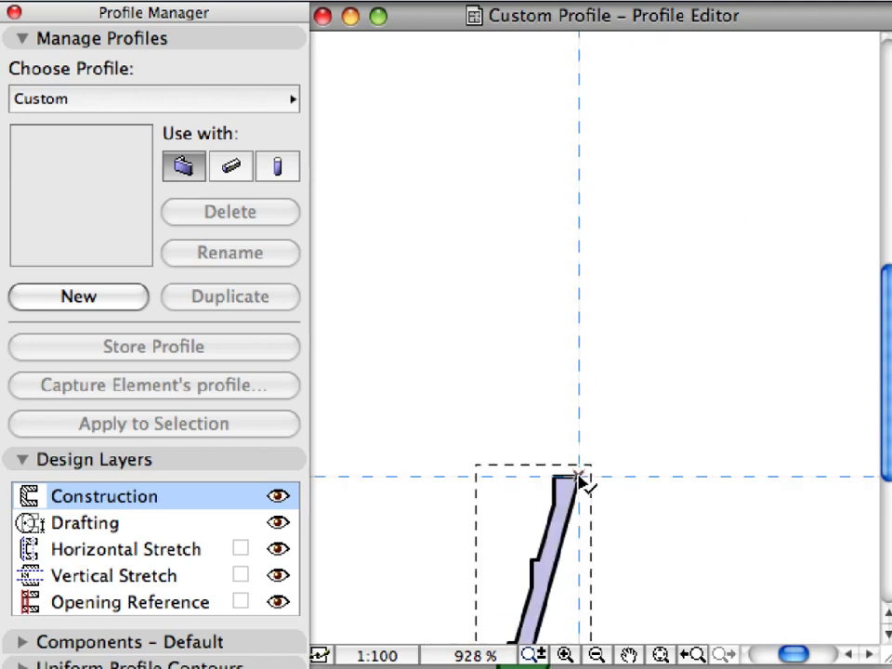
key("super+apostrophe")
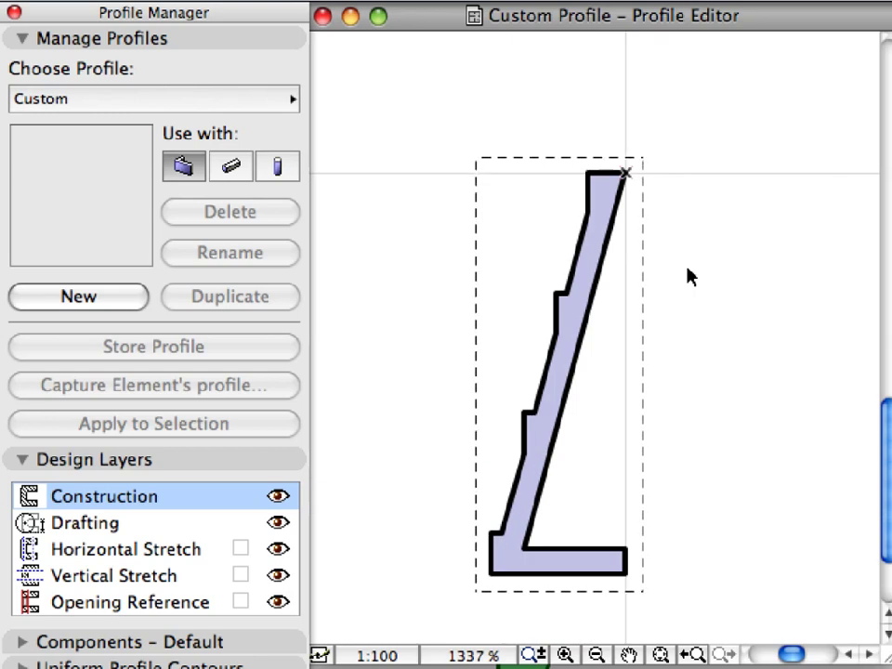
left_click(685, 270)
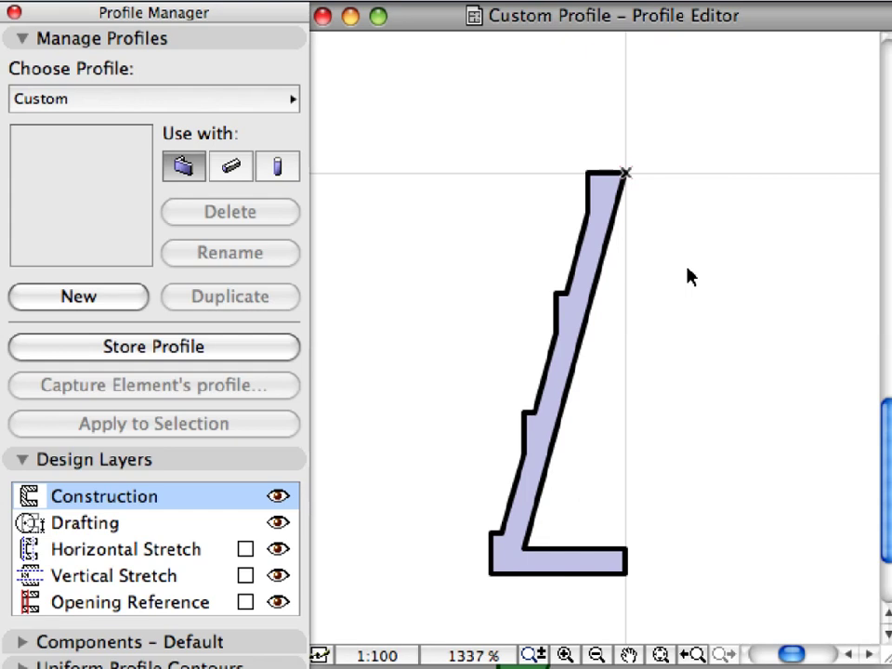
- Store the profile for use with walls under the name "Slab Edge Profile"
left_click(268, 351)
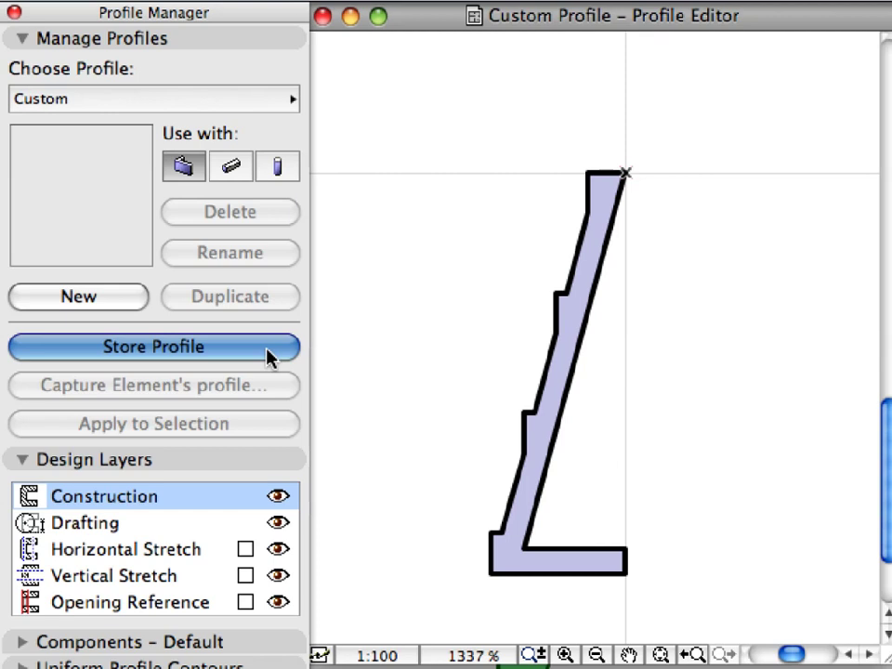
left_click(268, 351)
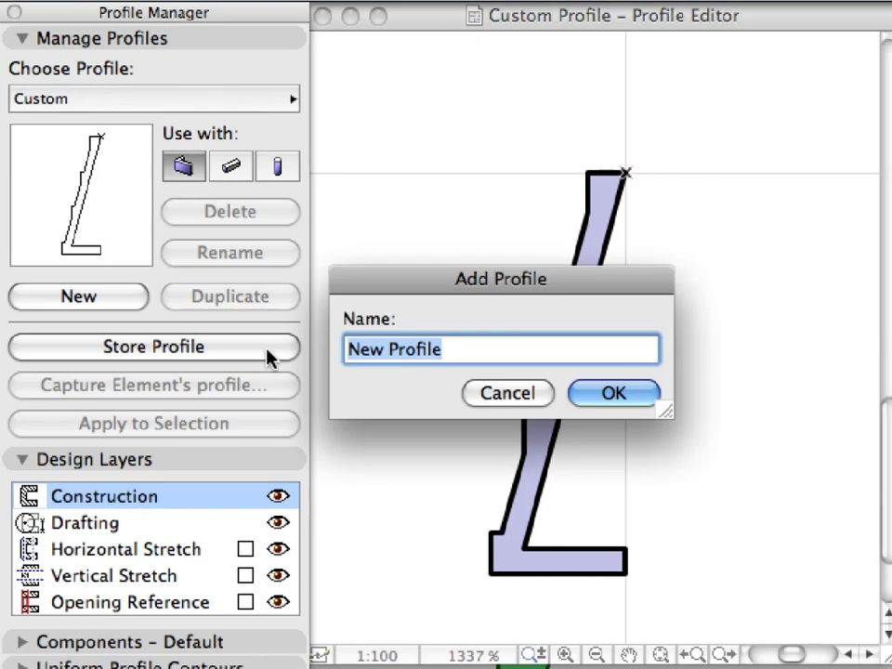
type("Sla")
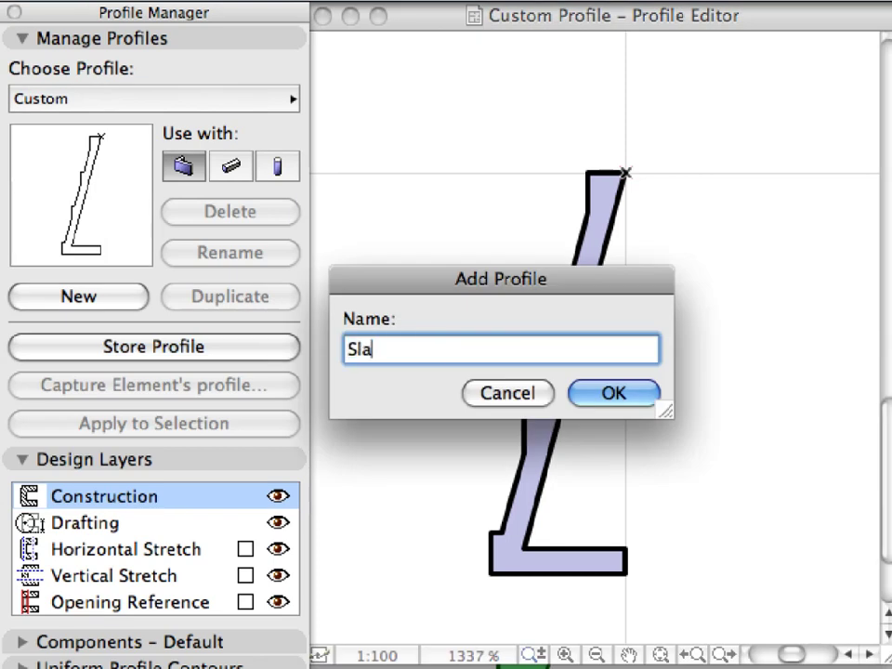
type("b Edg")
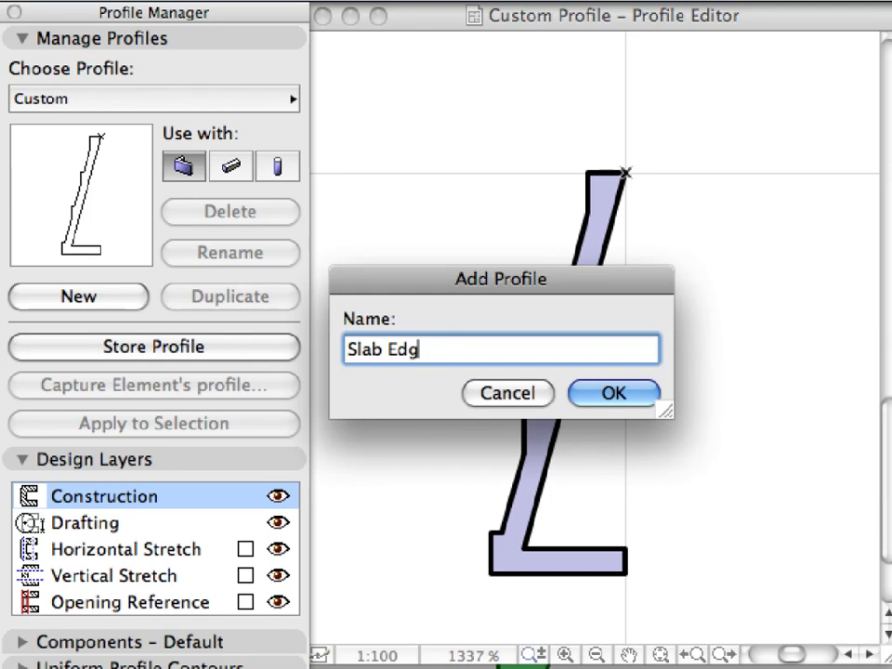
type("e Profile")
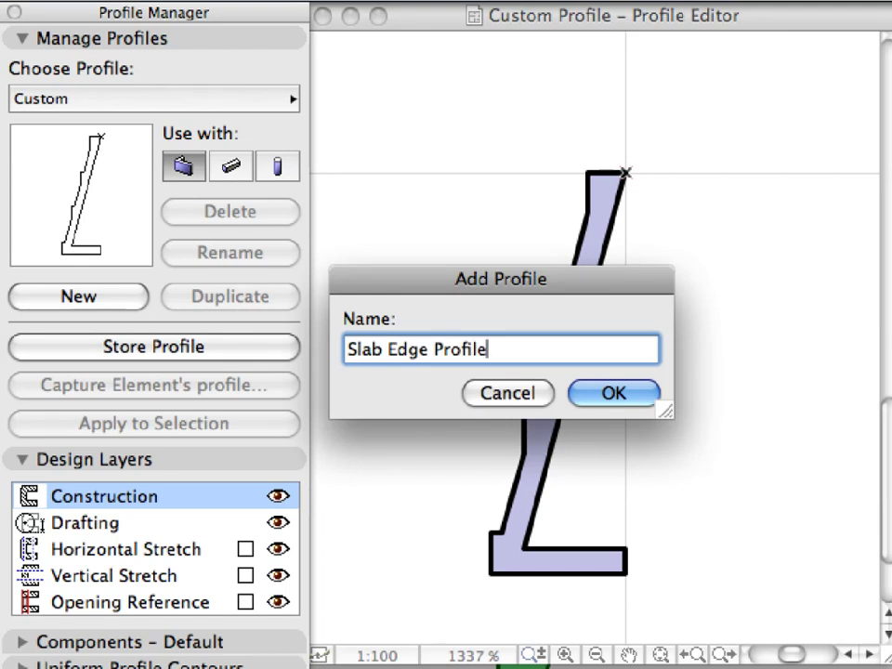
left_click(608, 395)
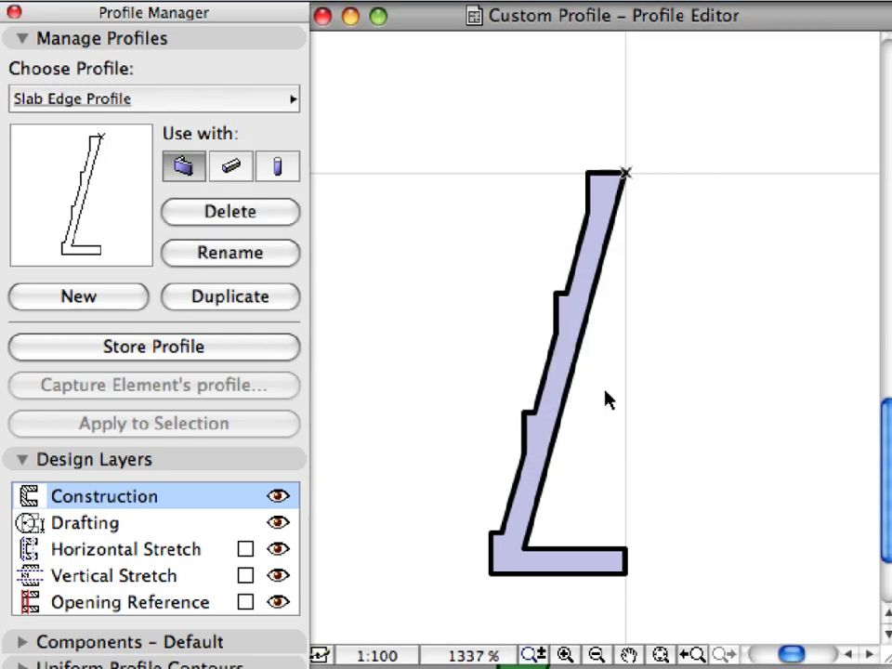
- Close the Profile Editor and Profile Manager, and open the 4.3.3 Profiled Ceiling 3D view from Chapter 04
left_click(322, 17)
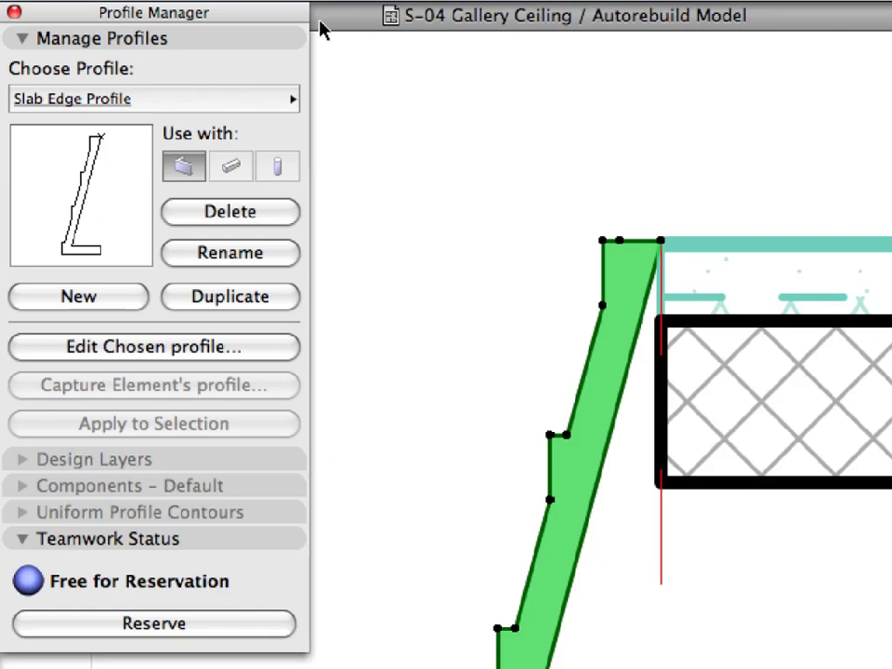
left_click(15, 13)
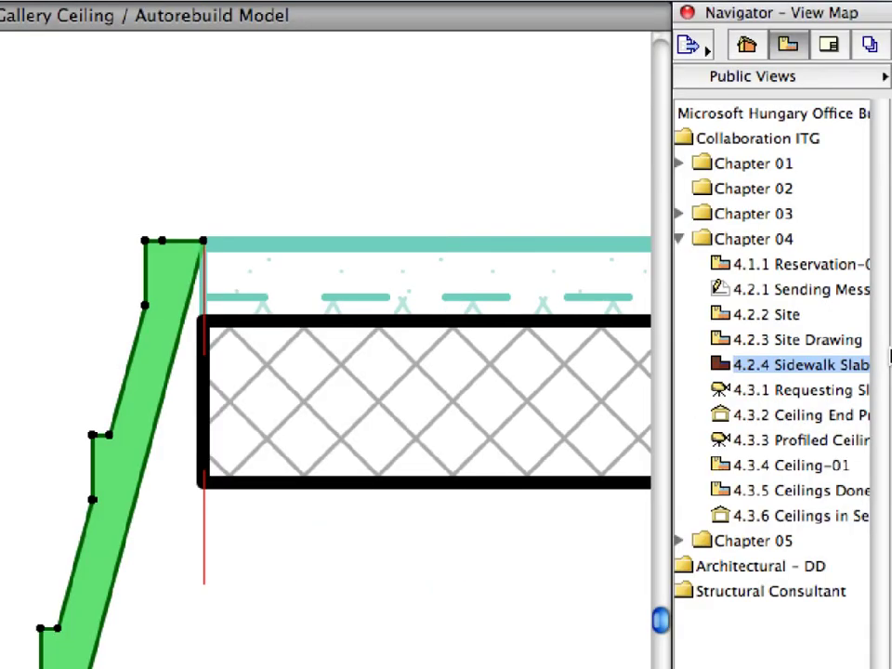
left_click(807, 441)
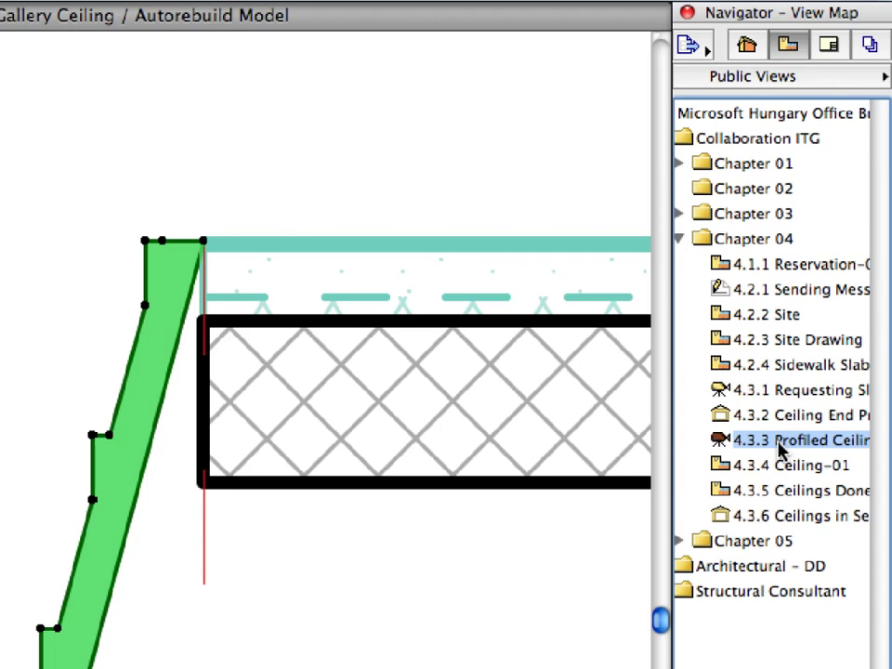
double_click(780, 449)
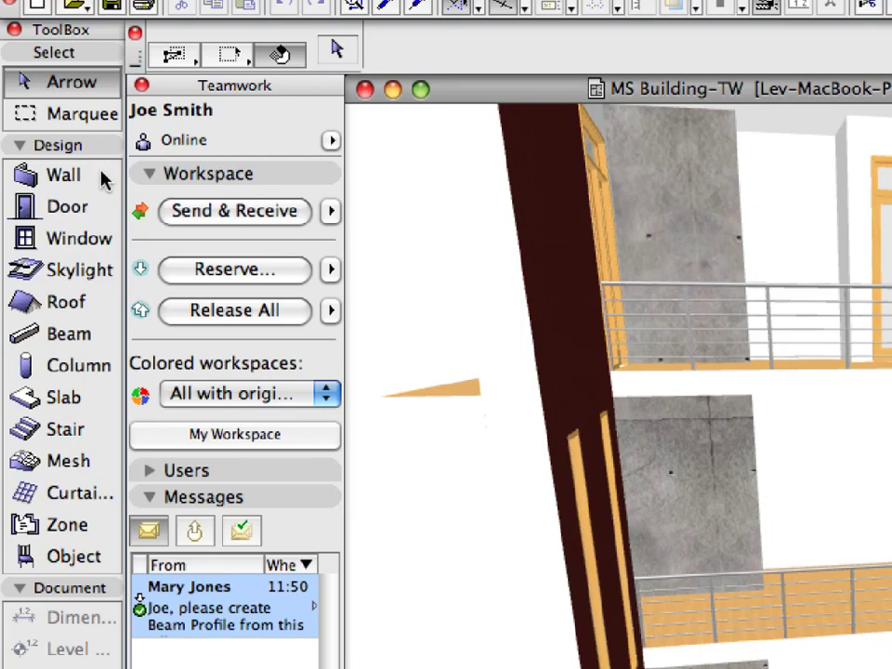
- Activate the Wall tool and apply the "Slab Edge Profile" favorite to its default settings
left_click(104, 178)
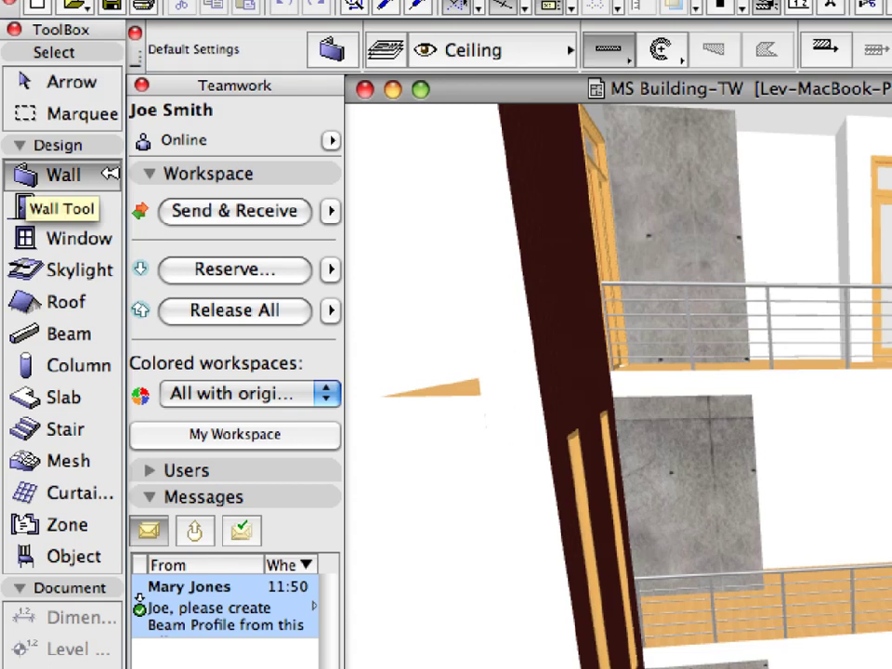
left_click(351, 59)
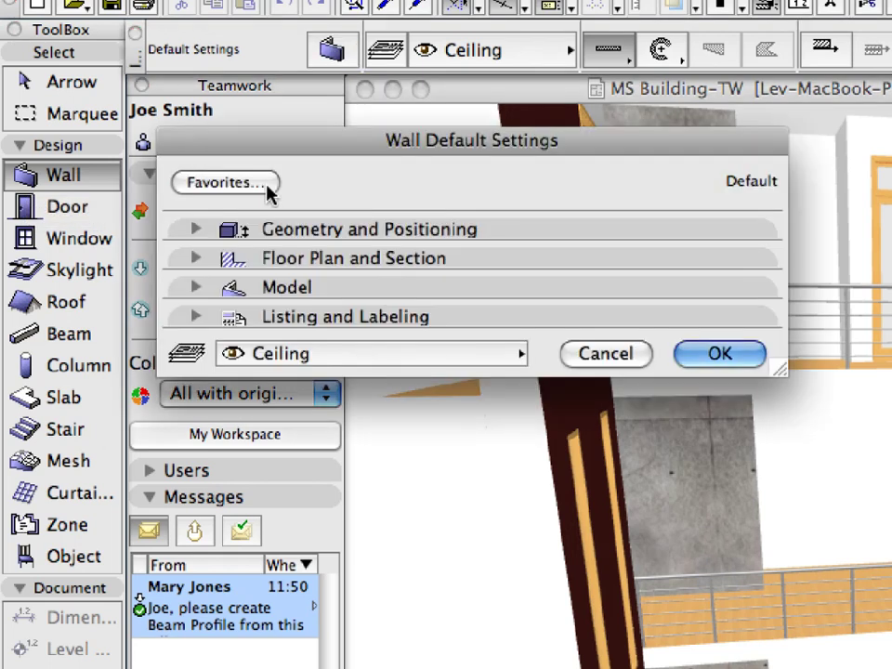
left_click(269, 190)
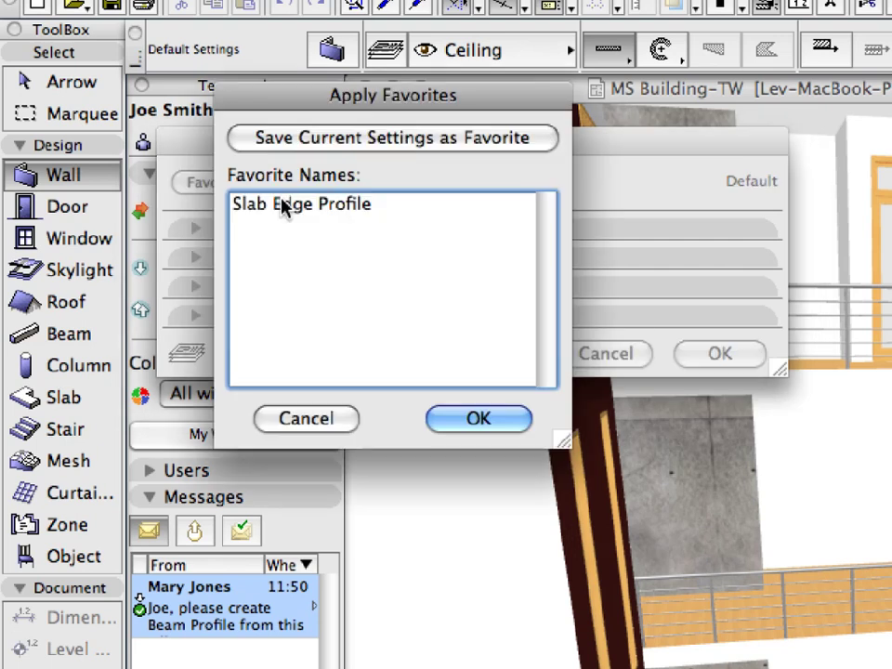
left_click(285, 206)
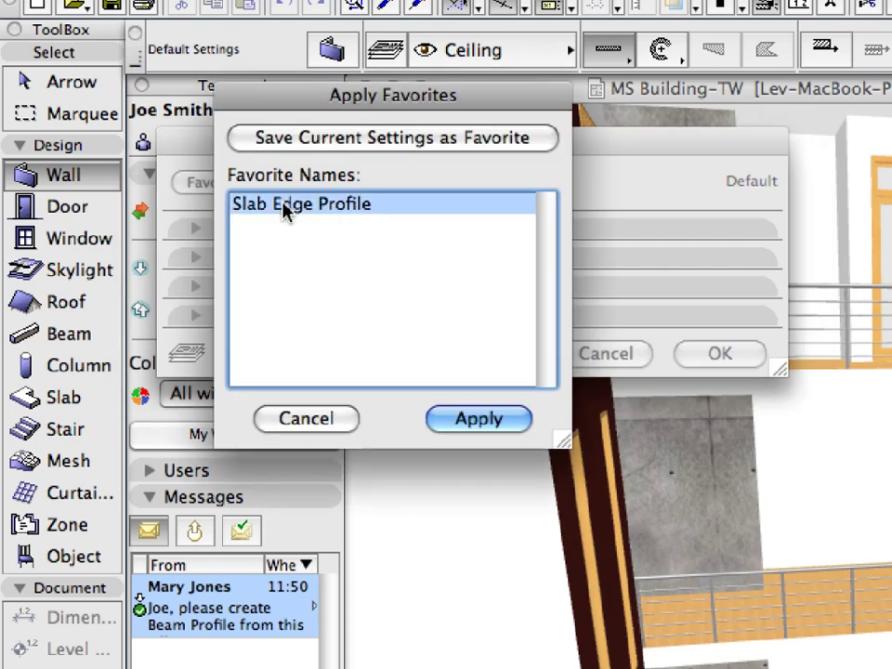
left_click(519, 419)
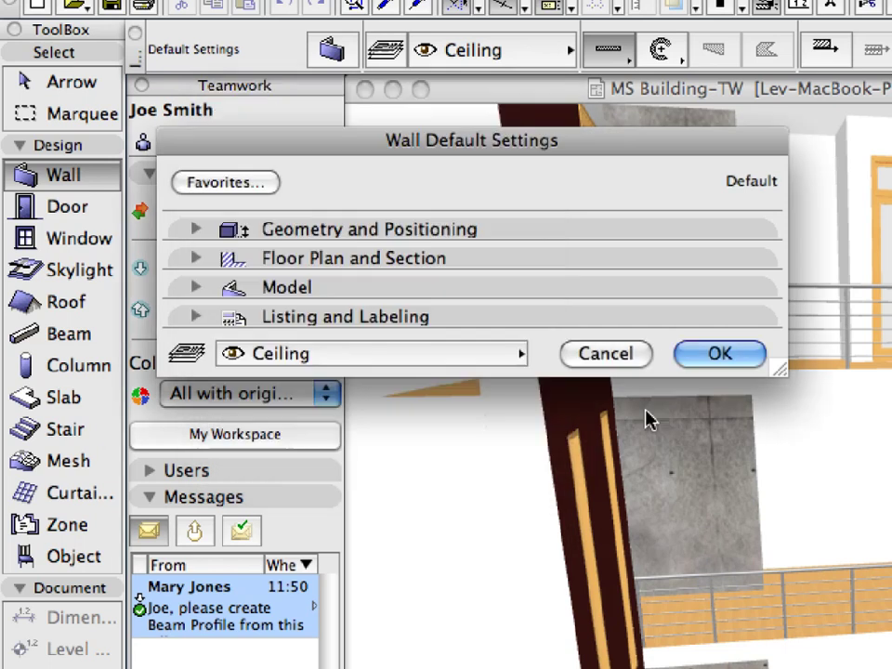
left_click(749, 365)
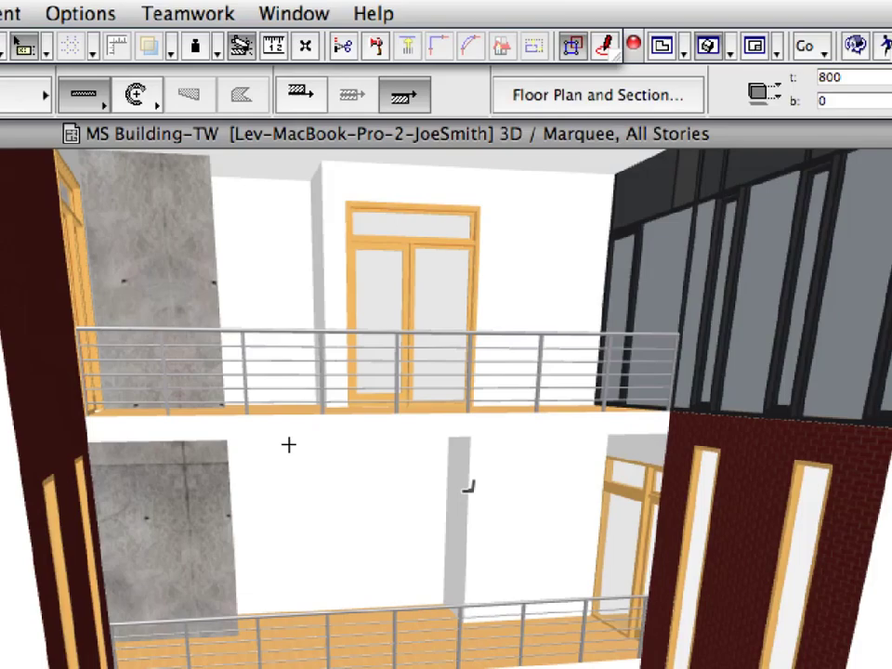
- Select the upper walkway slab, set Gravity to Gravitate to Slab, and clear the selection
mouse_move(813, 384)
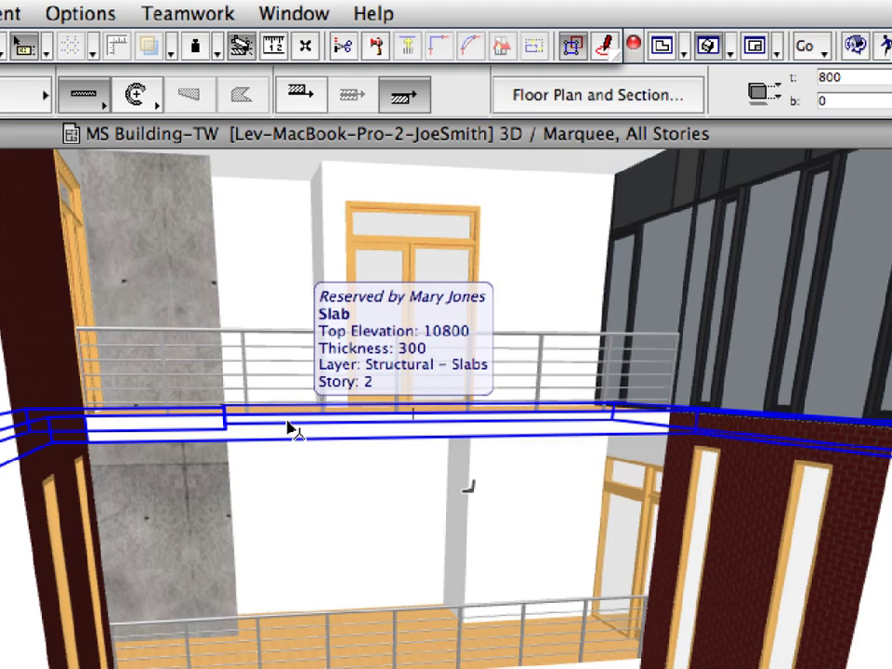
left_click(290, 429)
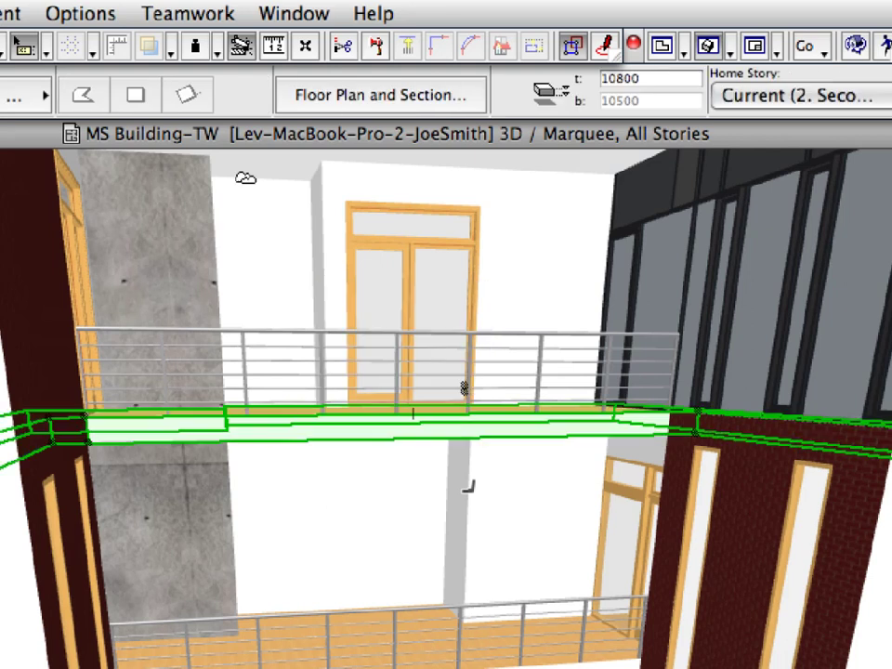
left_click(199, 46)
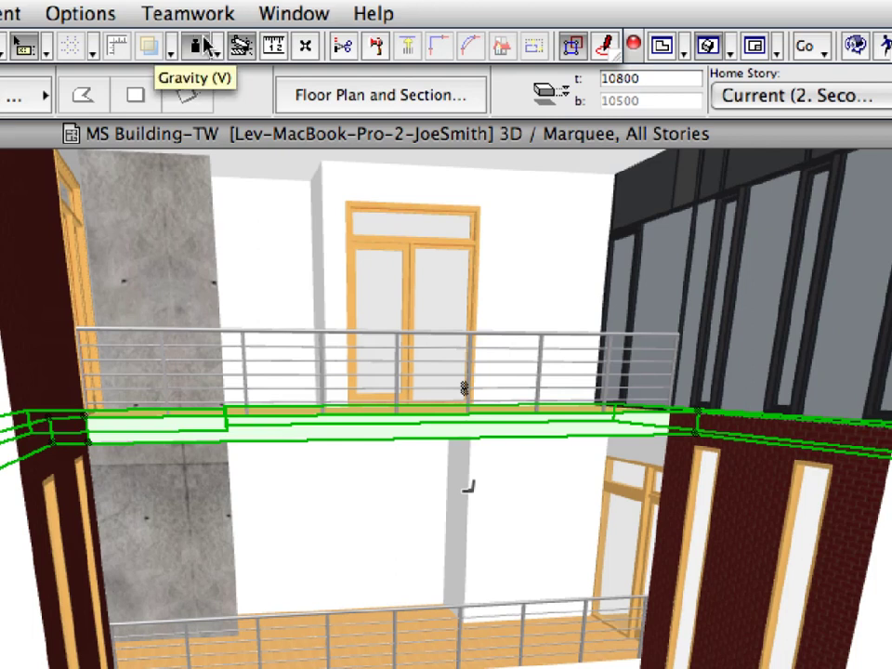
left_click(216, 52)
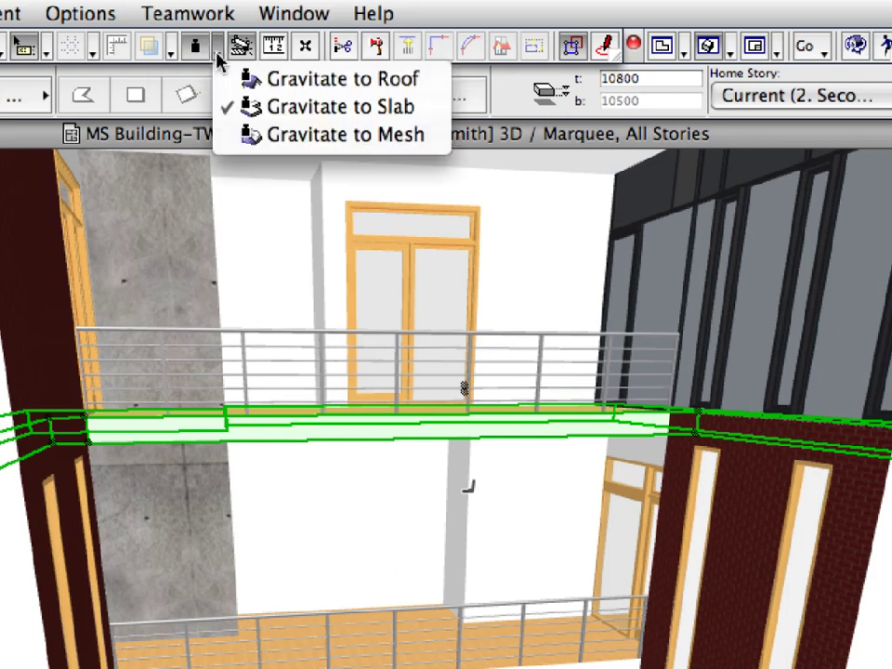
left_click(415, 110)
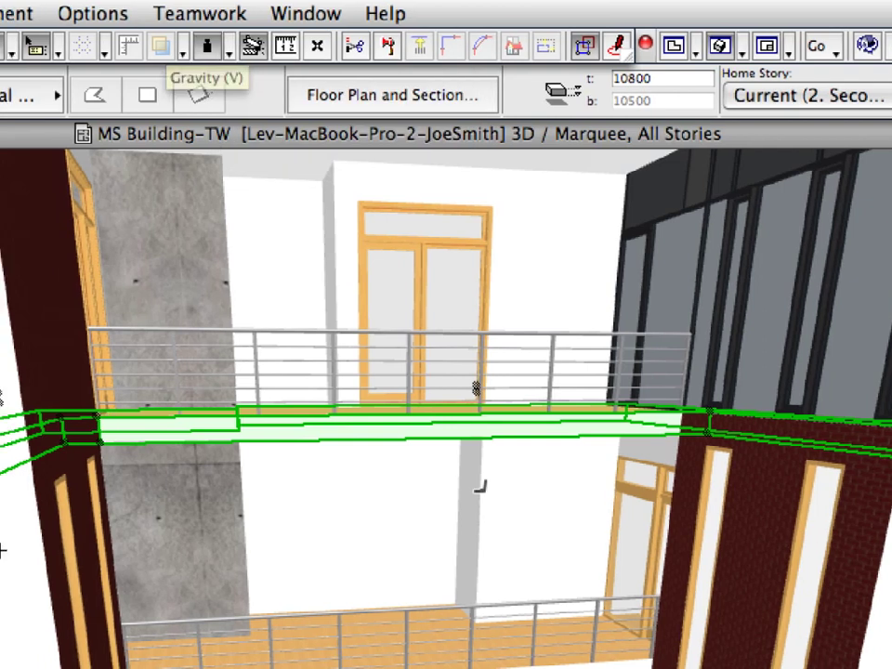
key("Escape")
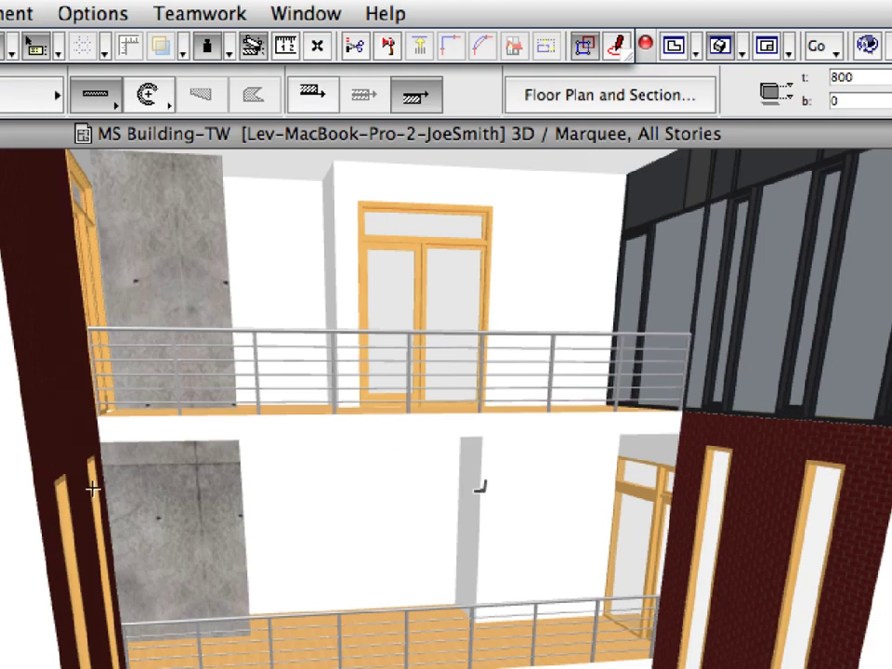
- Draw a profiled wall about 7740 long along the upper walkway's slab edge, from one brick wall to the other
left_click(102, 412)
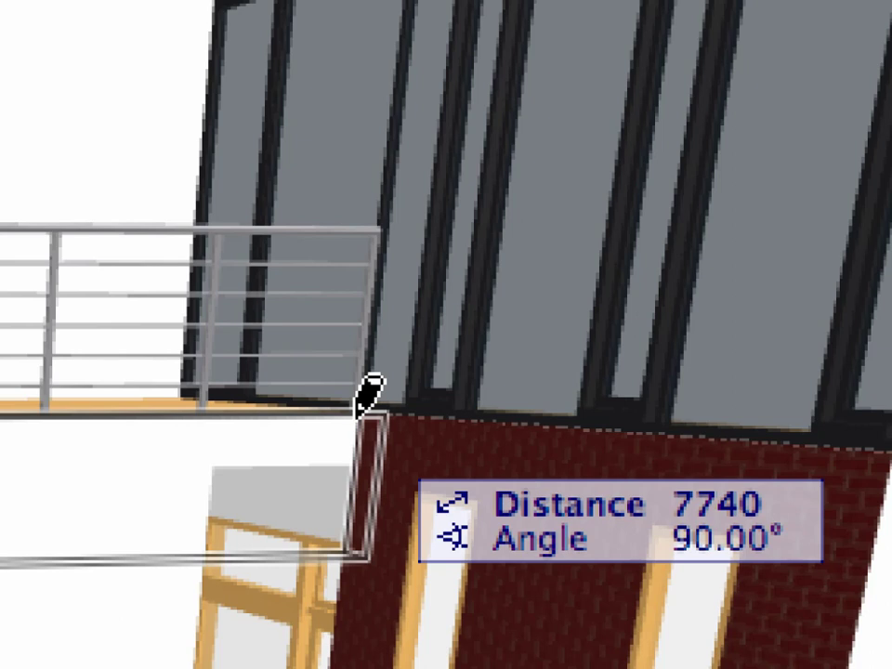
left_click(369, 395)
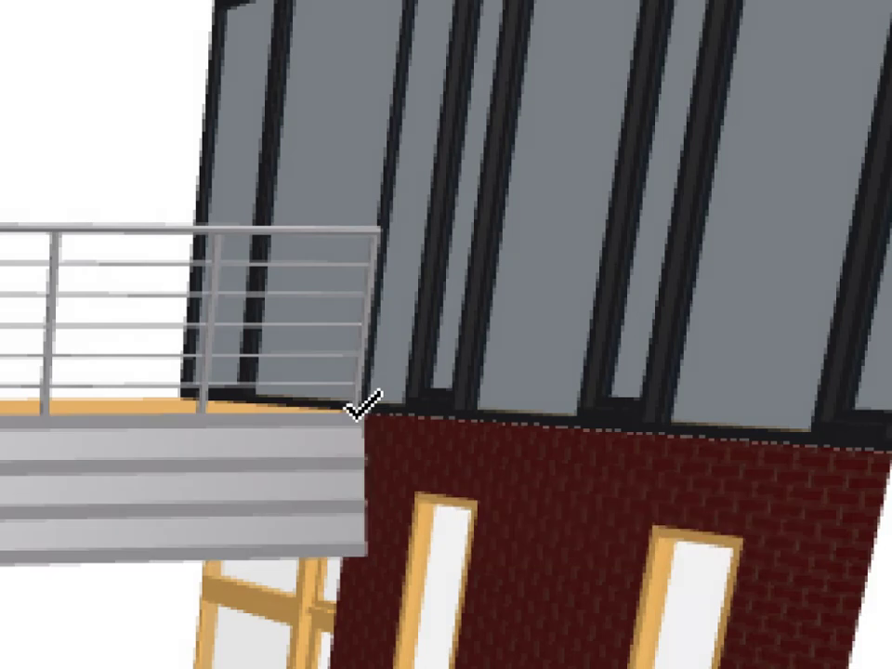
left_click(357, 416)
mouse_move(358, 422)
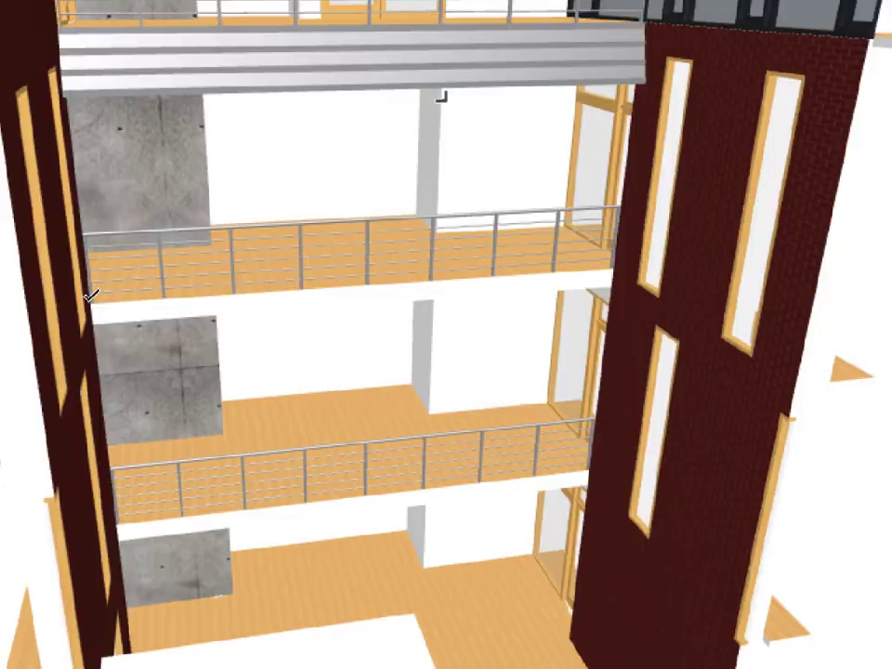
- Draw matching profiled walls along the slab edges of the two lower walkways, spanning between the brick walls
left_click(93, 302)
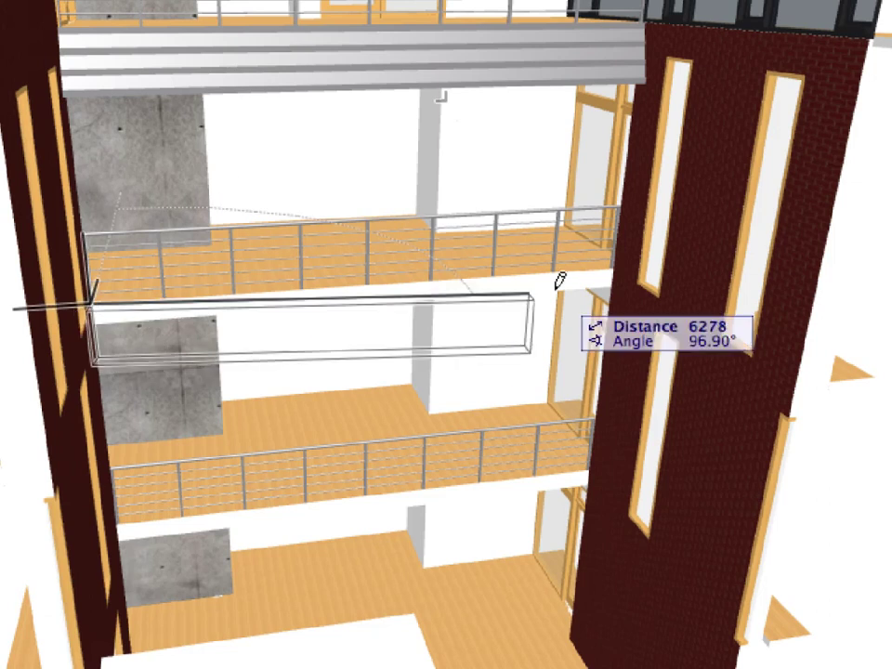
left_click(617, 265)
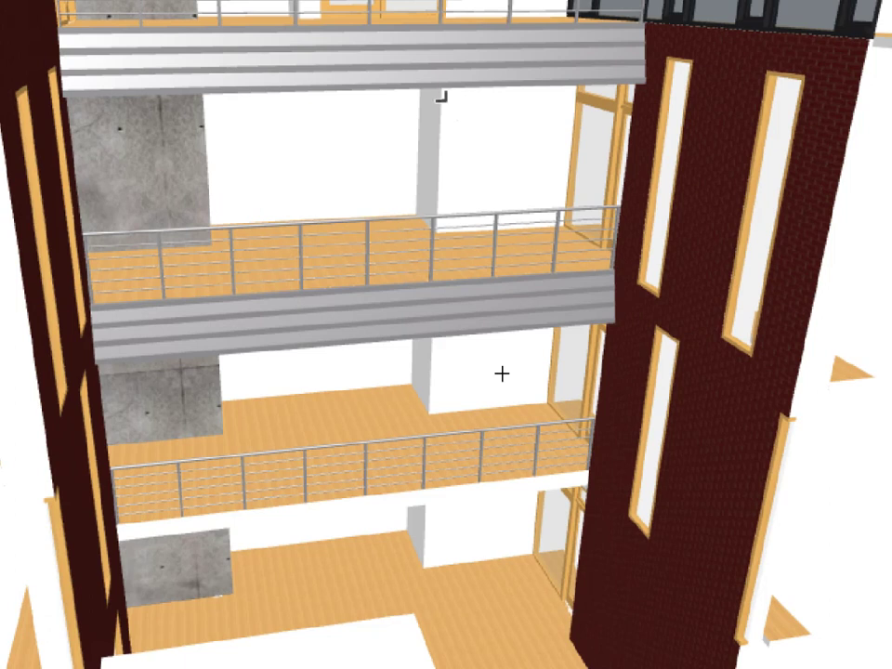
left_click(120, 523)
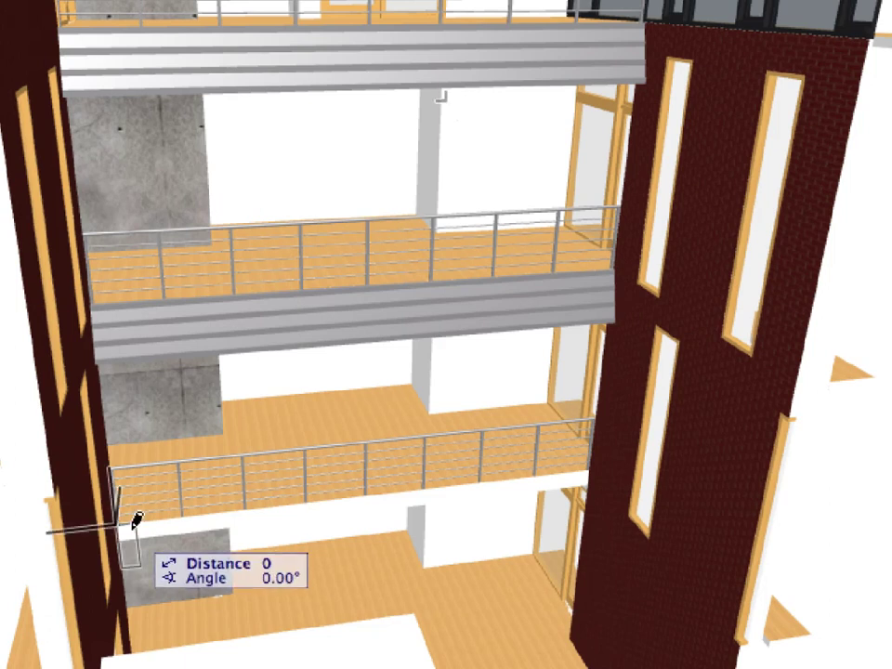
left_click(595, 461)
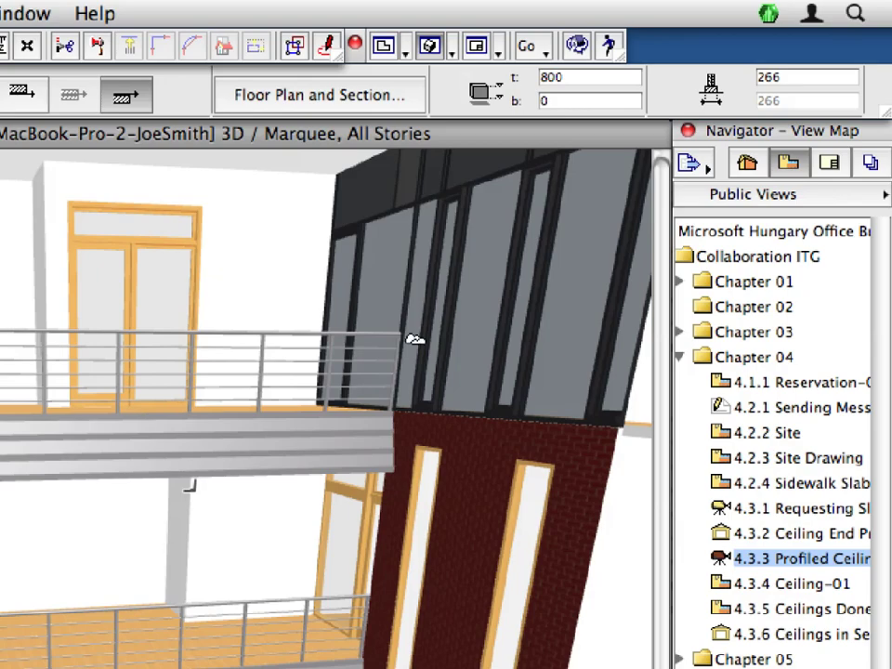
- Set the home story of the upper walkway's profiled edge wall to 2. Second Floor and clear the selection
mouse_move(543, 226)
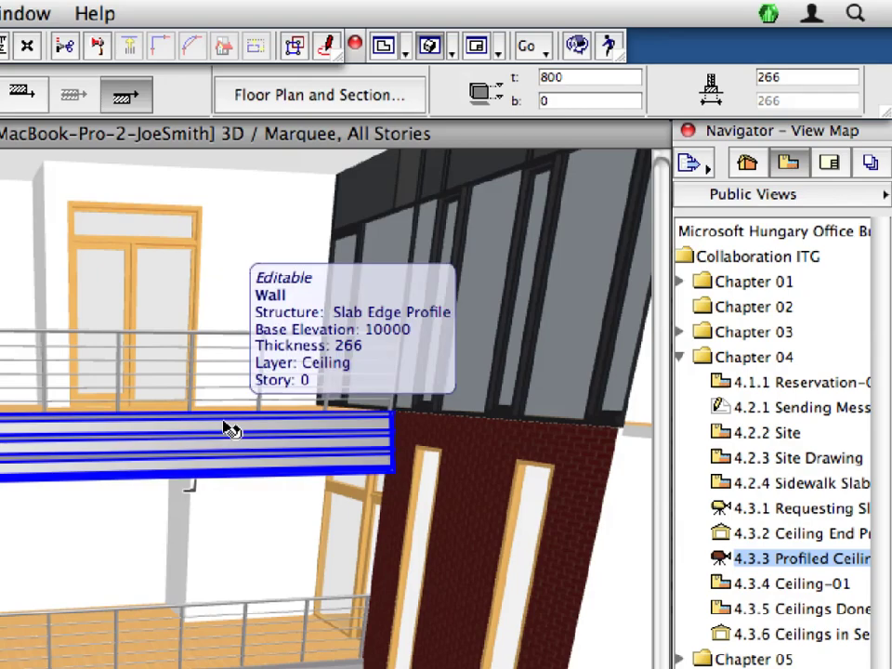
left_click(230, 429)
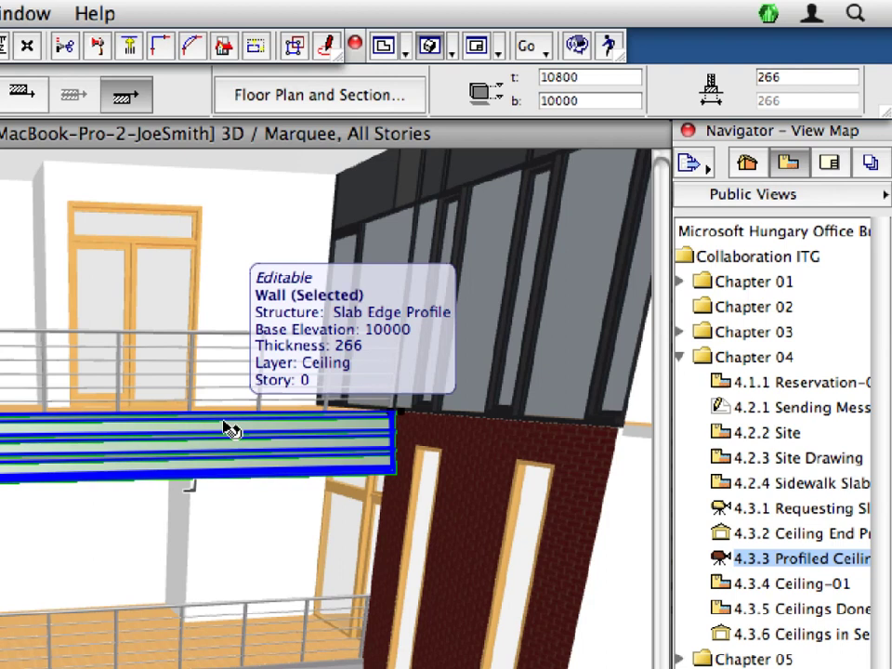
left_click_drag(855, 137, 664, 189)
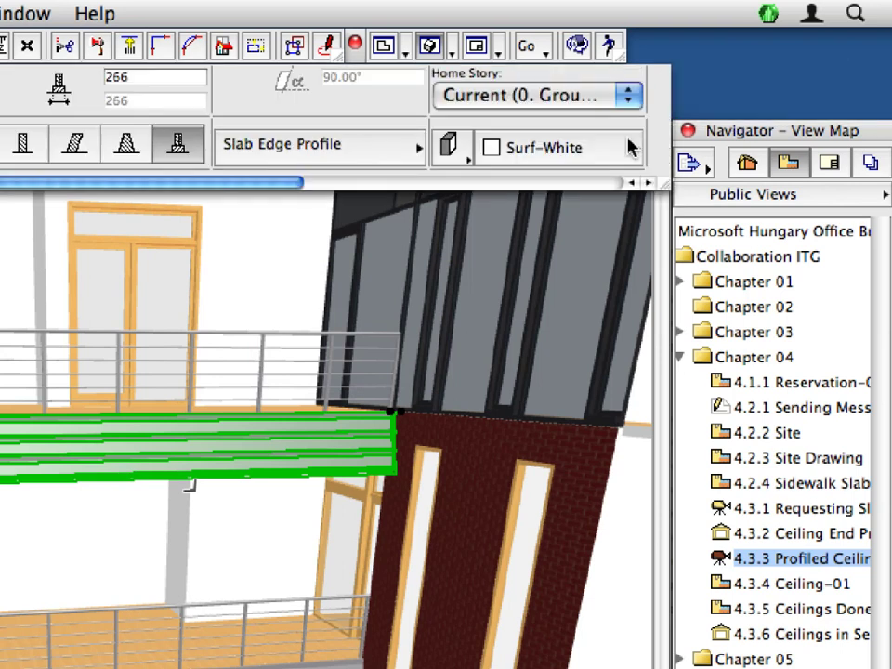
left_click(586, 106)
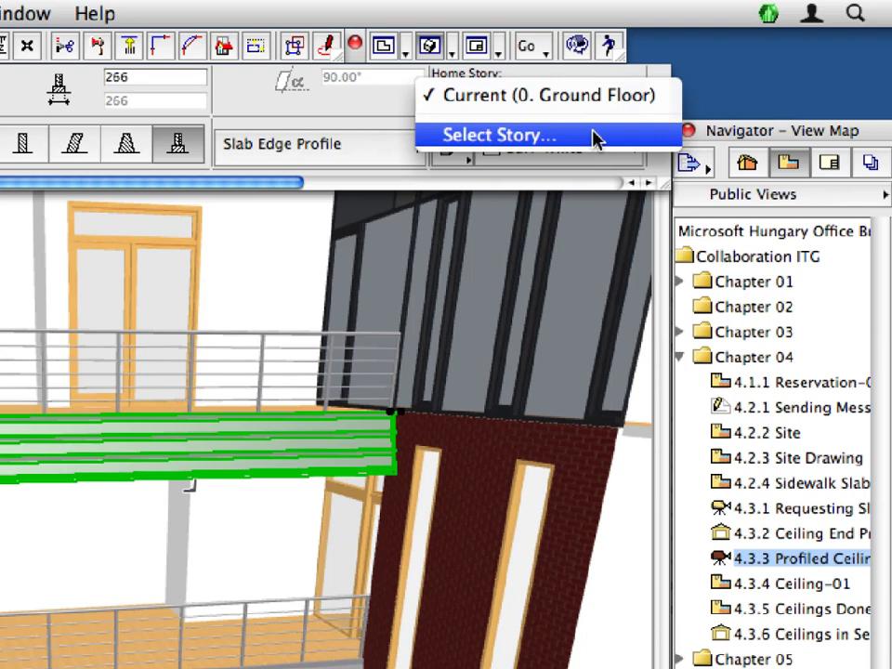
left_click(594, 137)
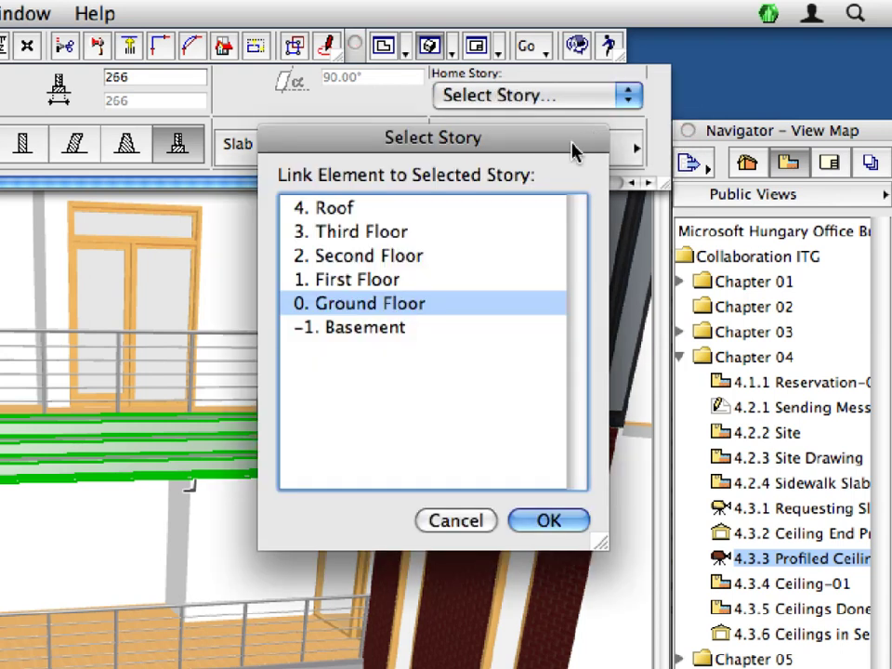
left_click(407, 262)
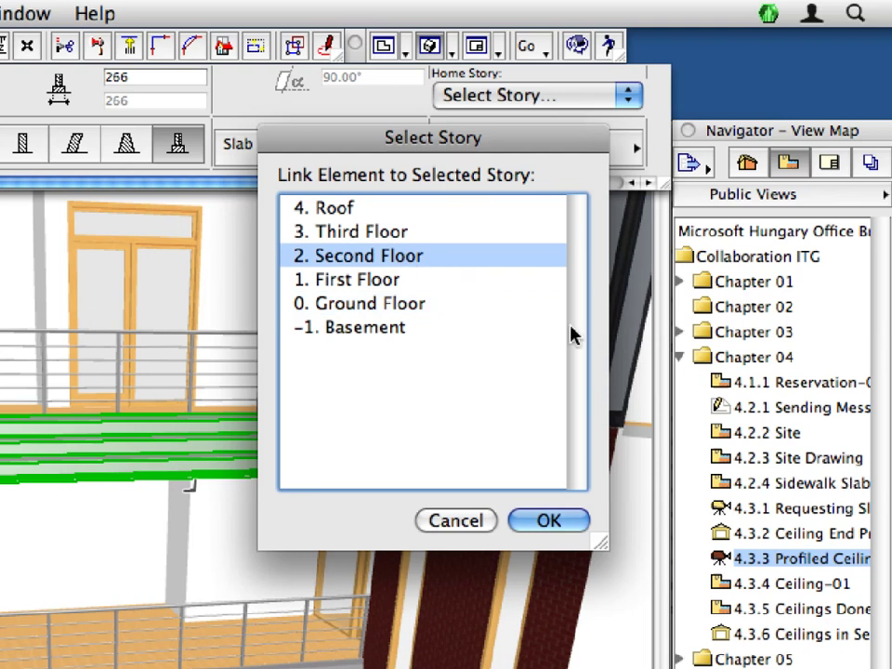
left_click(584, 522)
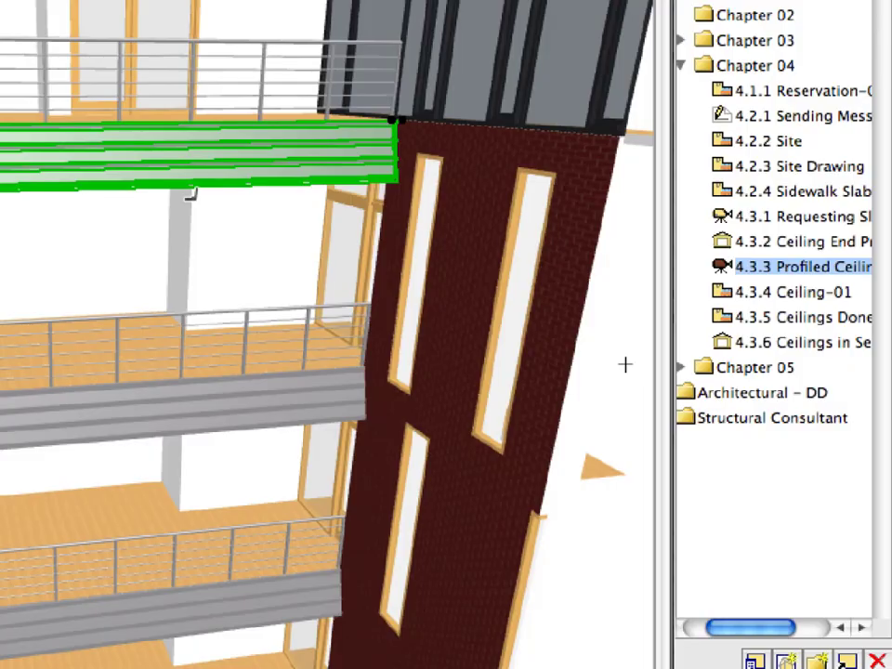
left_click(603, 656)
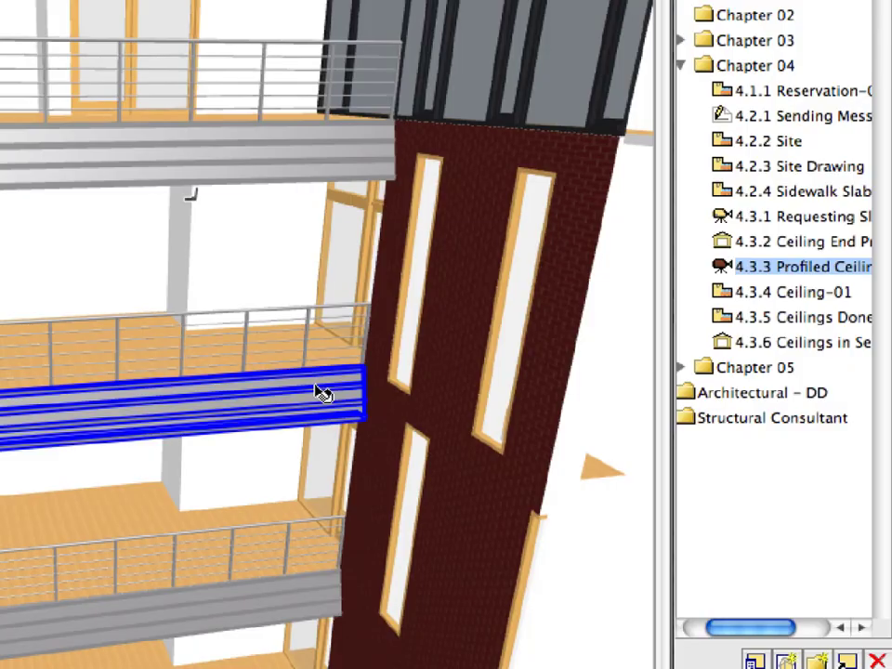
- Link the middle walkway's profiled edge wall to the 1. First Floor home story
mouse_move(323, 394)
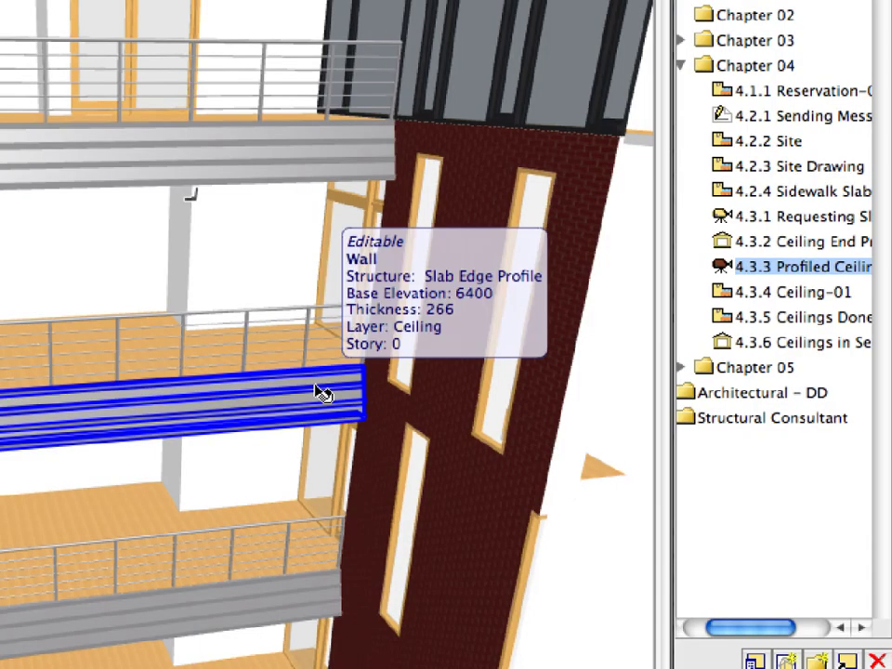
left_click(322, 394)
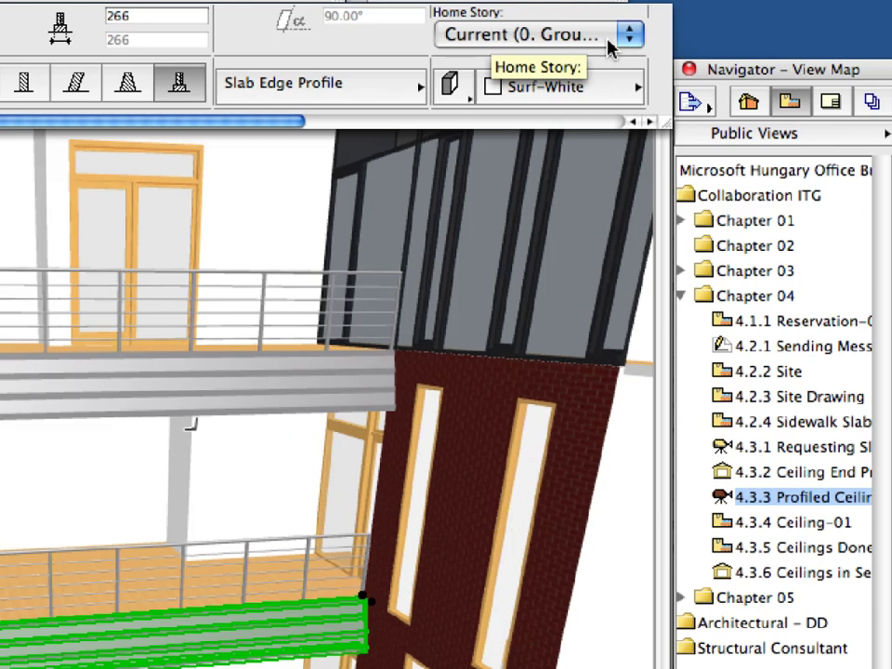
left_click(611, 48)
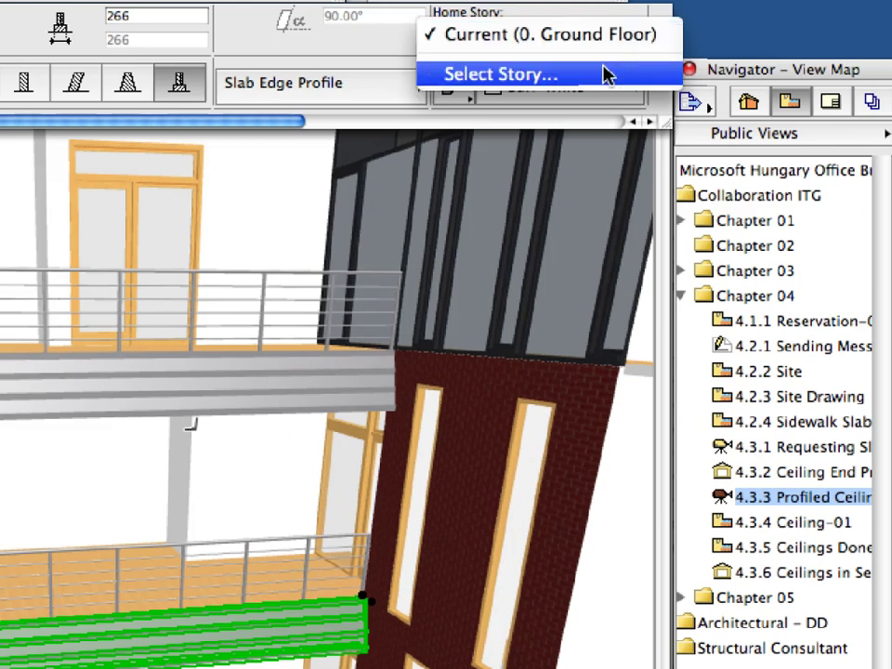
left_click(607, 74)
left_click(393, 221)
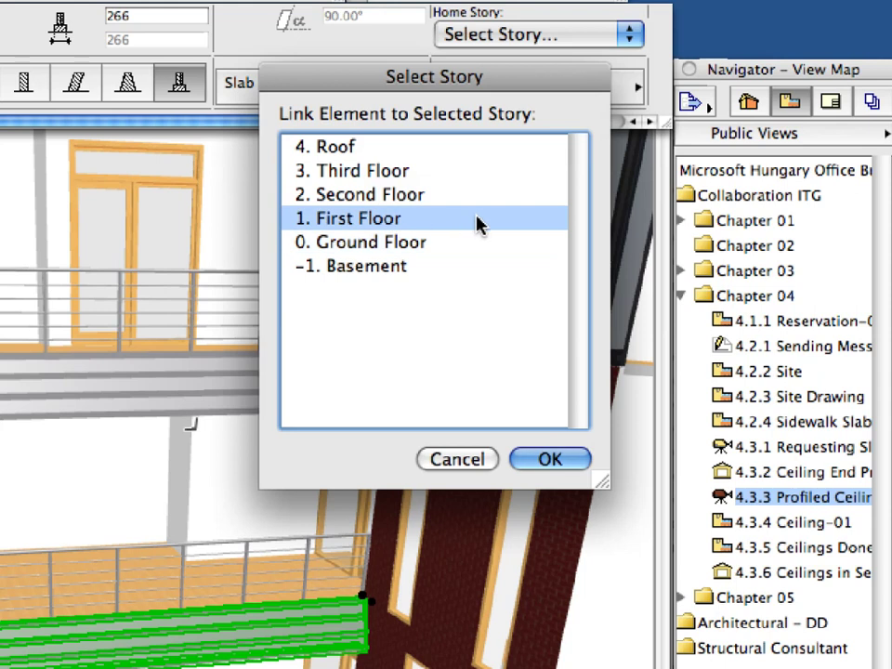
left_click(550, 459)
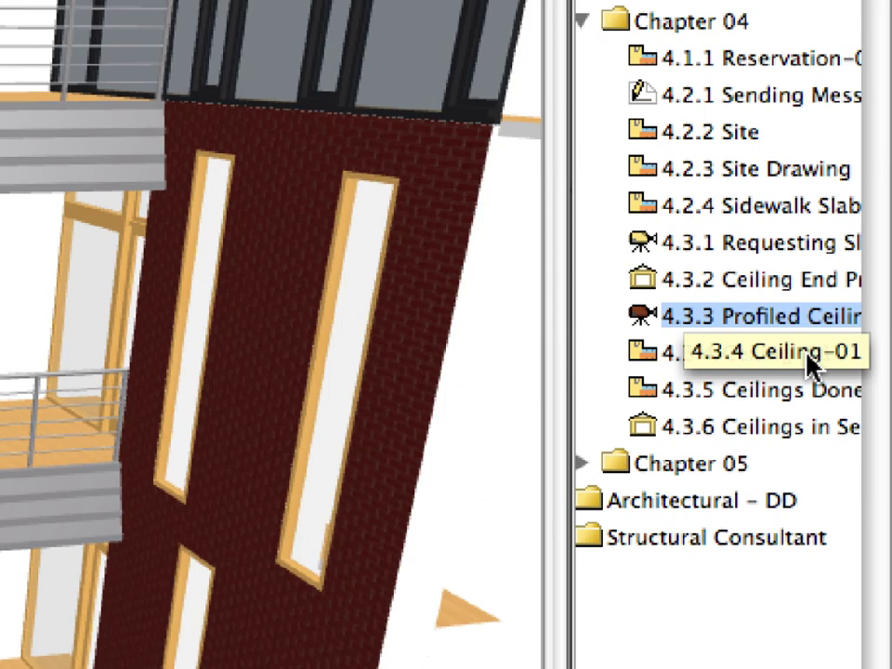
- Open the 4.3.4 Ceiling-01 view and apply the Ceiling-01 favorite to the Curtain Wall tool's default settings
double_click(808, 359)
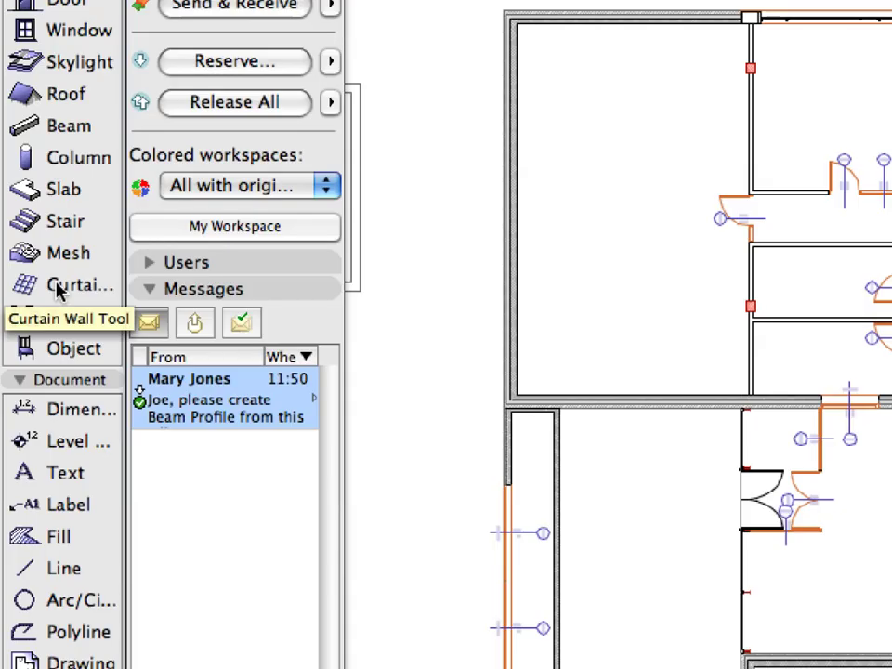
left_click(58, 287)
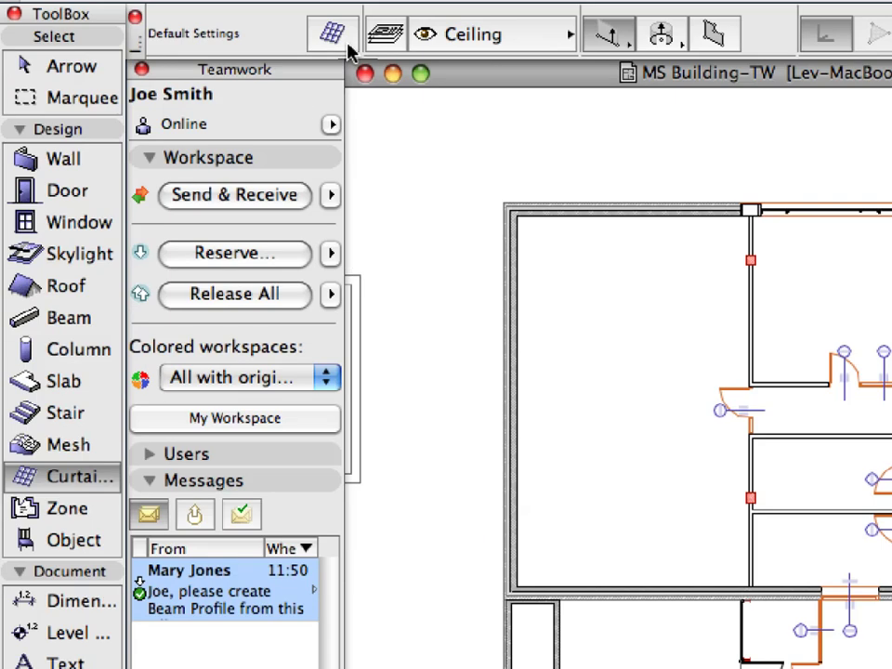
left_click(349, 44)
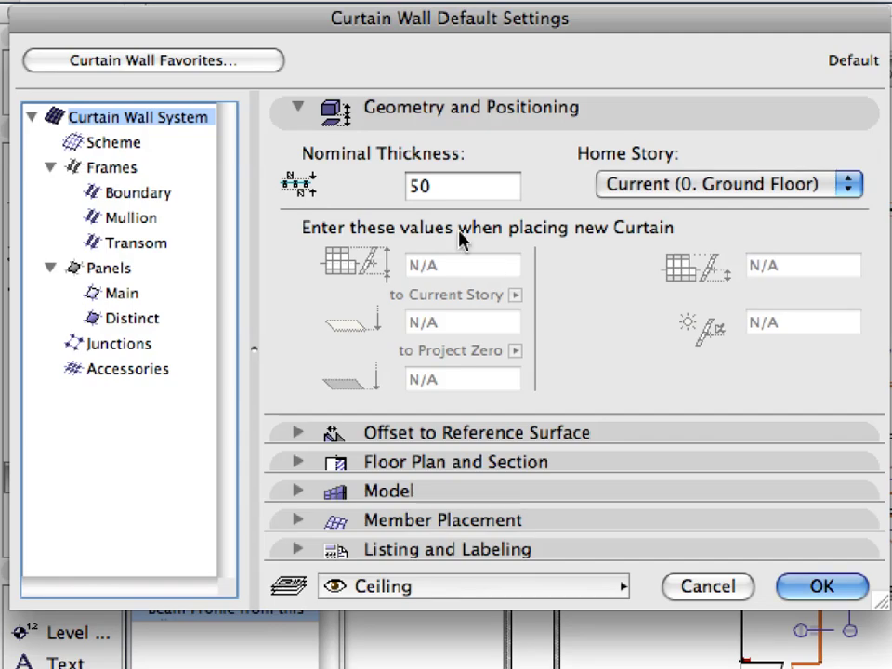
left_click(268, 67)
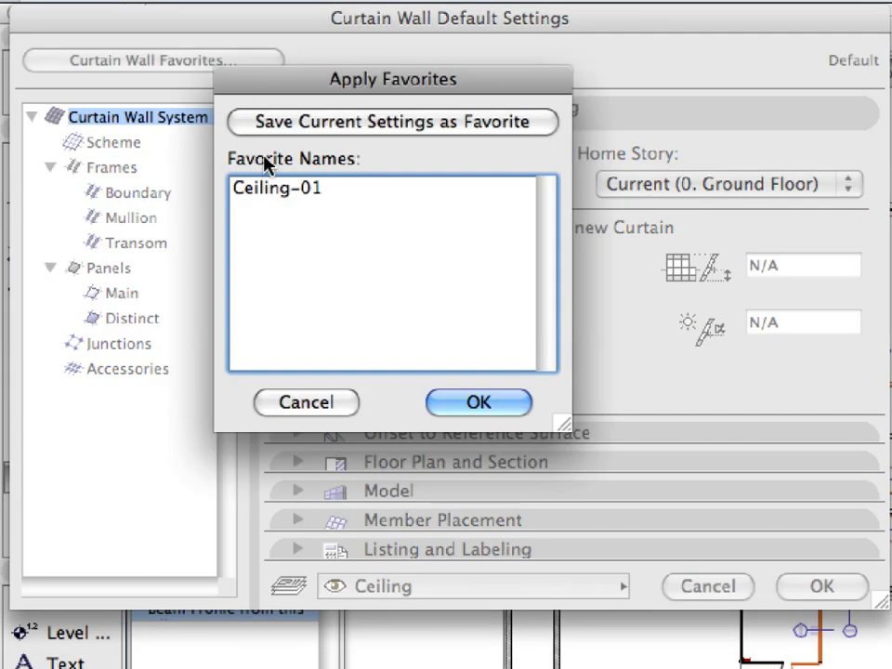
left_click(279, 189)
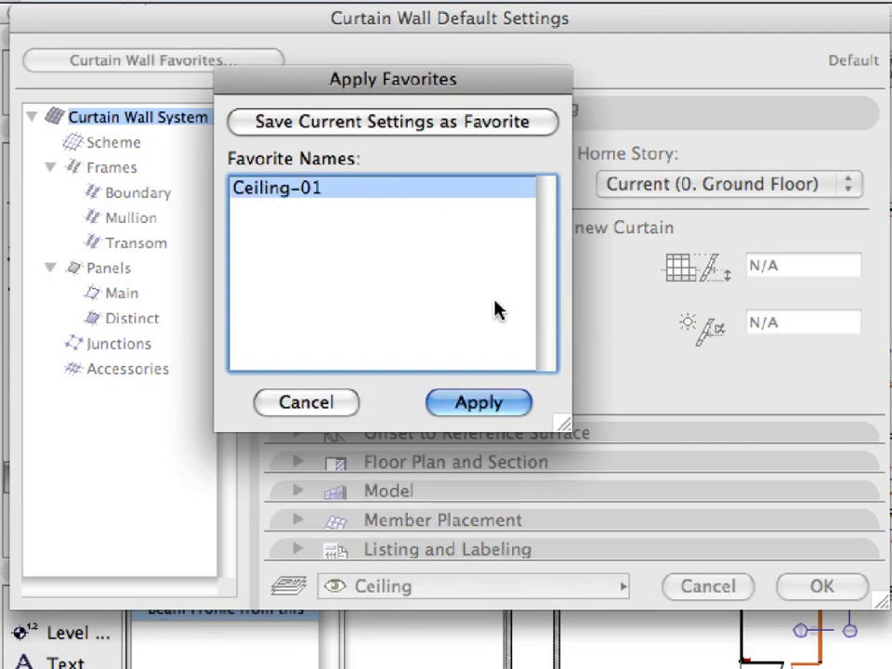
left_click(519, 407)
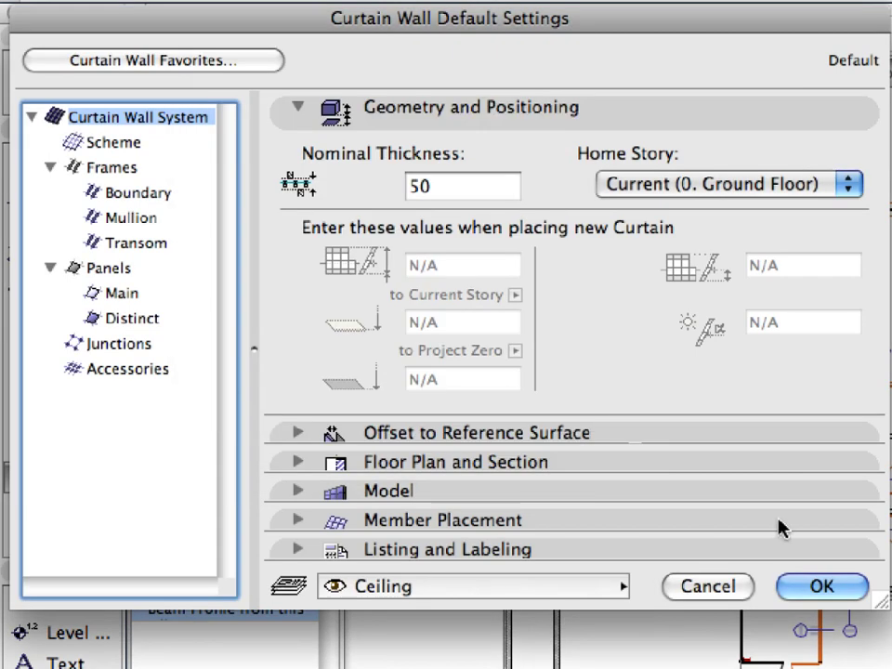
left_click(851, 583)
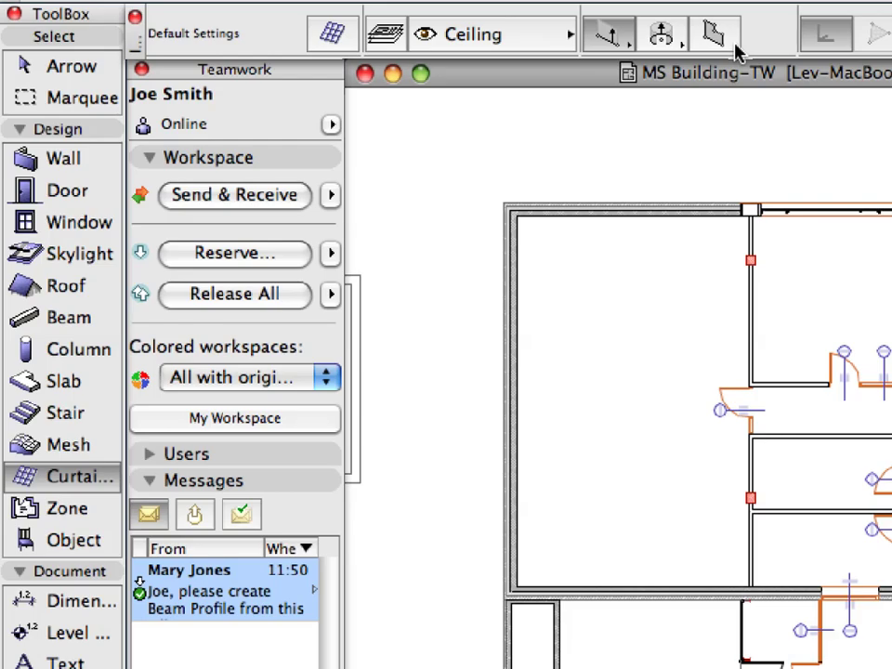
- Create a curtain wall ceiling with the boundary method by auto-tracing the corridor area around the stairs and elevators
left_click(733, 47)
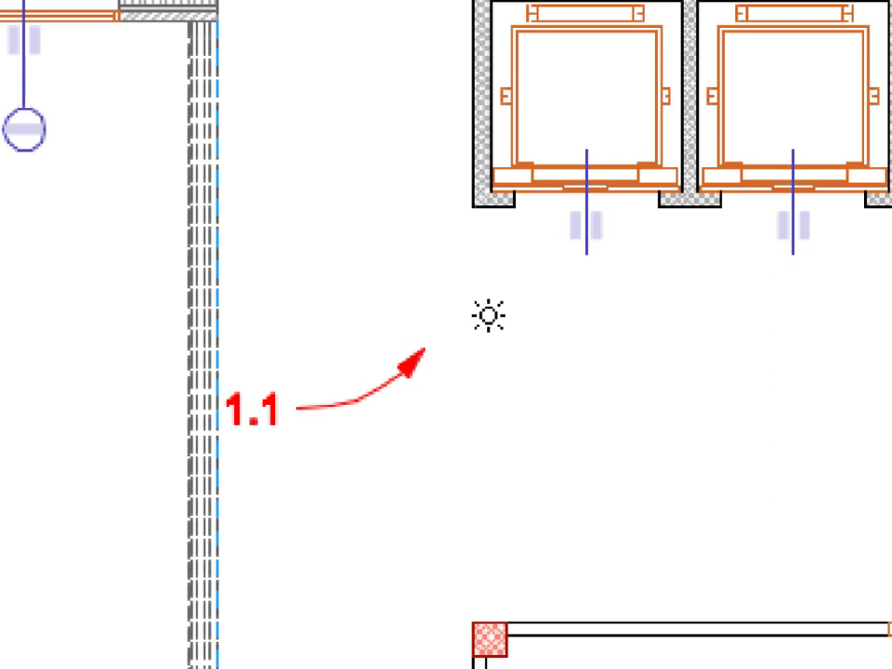
left_click(489, 315)
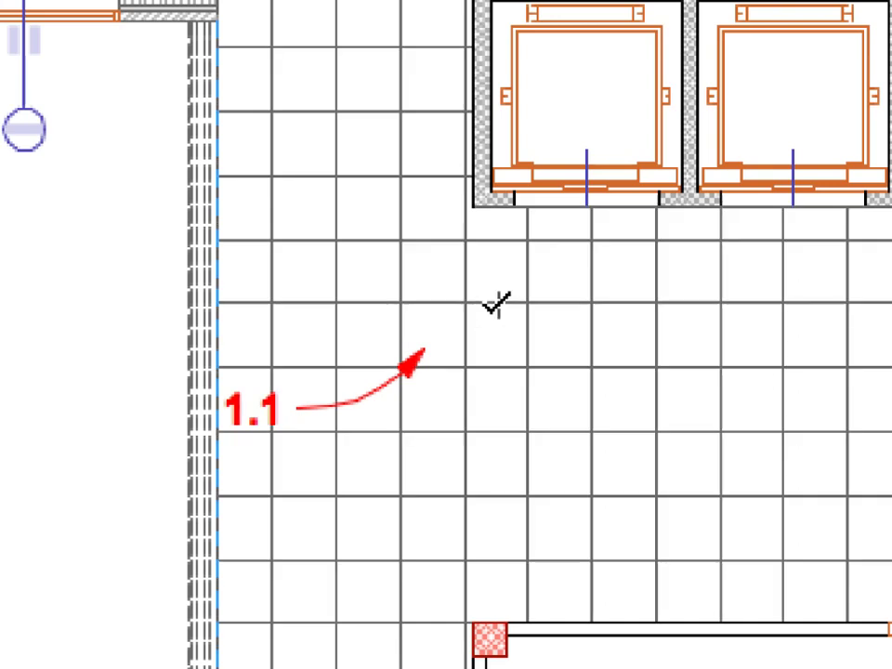
- Select the new corridor ceiling curtain wall and set its base height to 2825
key("shift")
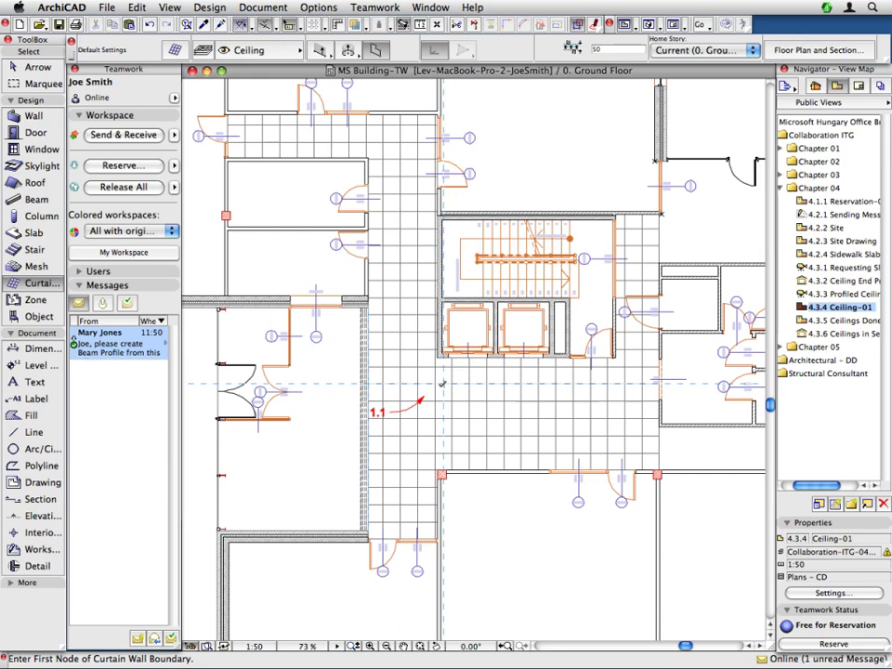
left_click(442, 384)
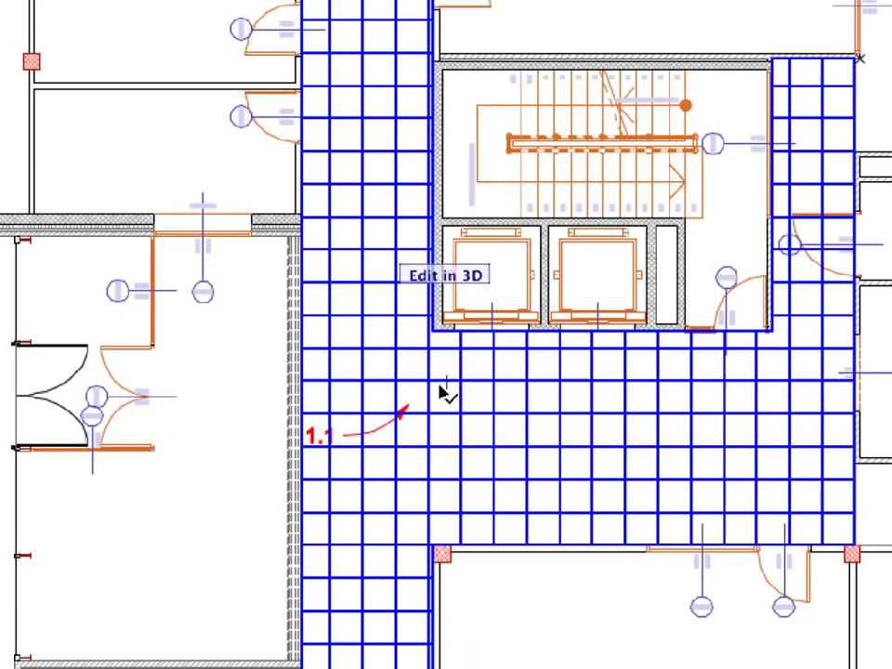
left_click(444, 392)
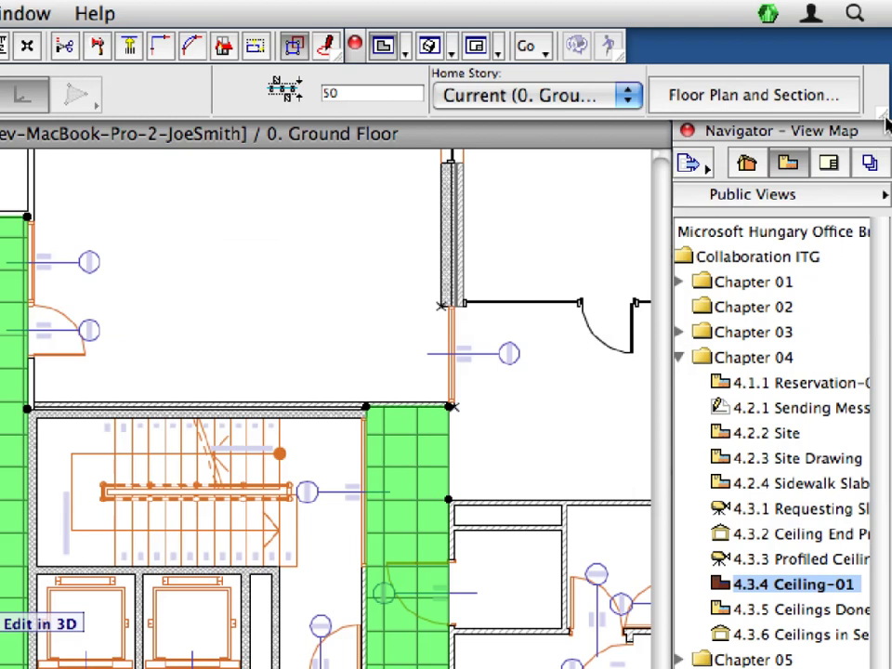
left_click(883, 207)
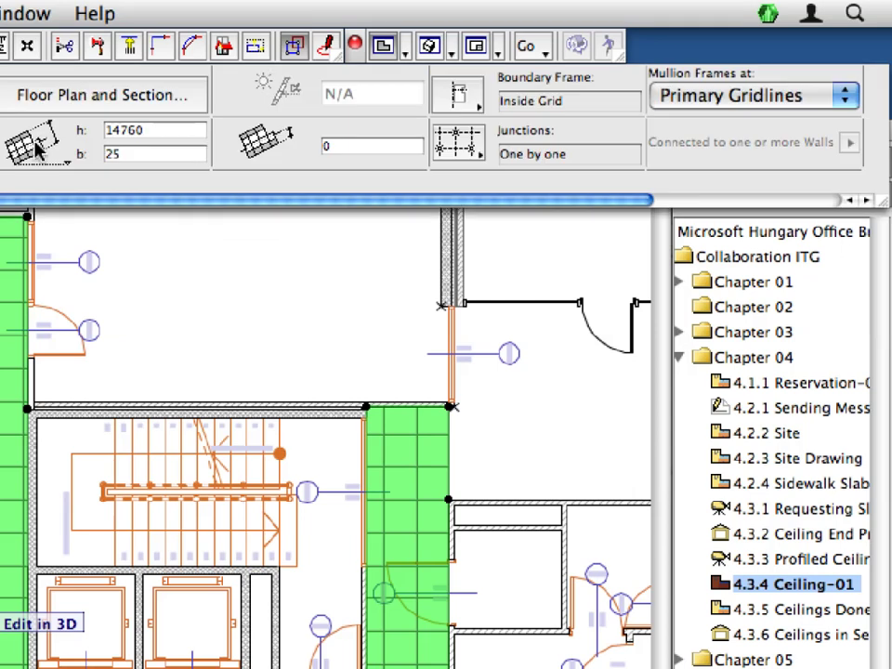
double_click(111, 156)
type("26")
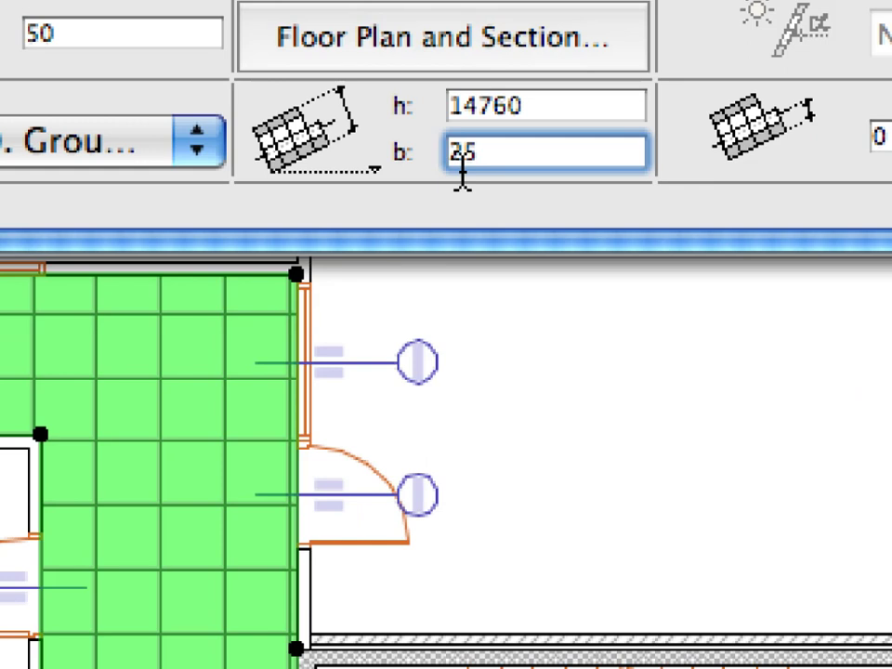
key("BackSpace")
type("50")
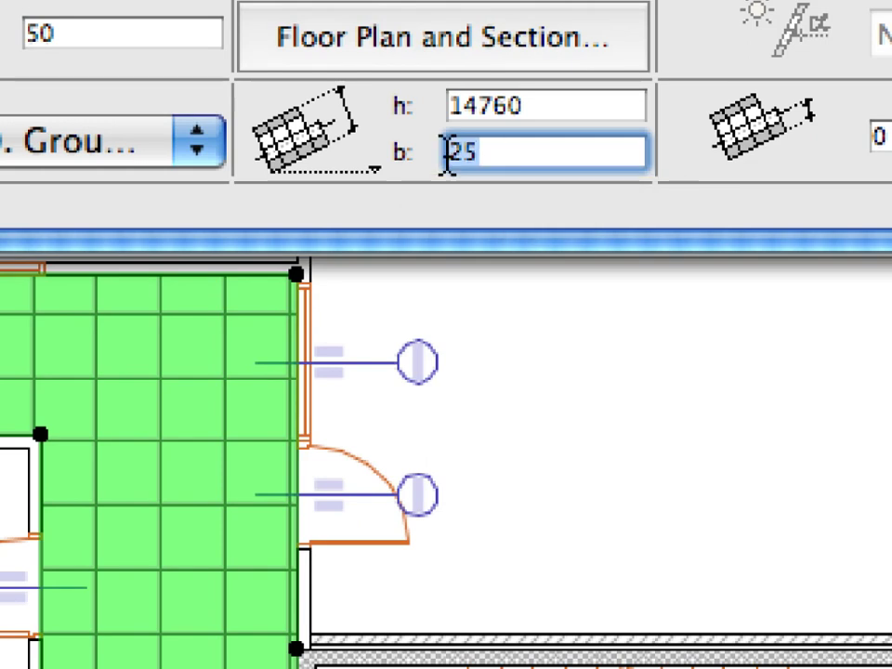
double_click(444, 155)
type("2825")
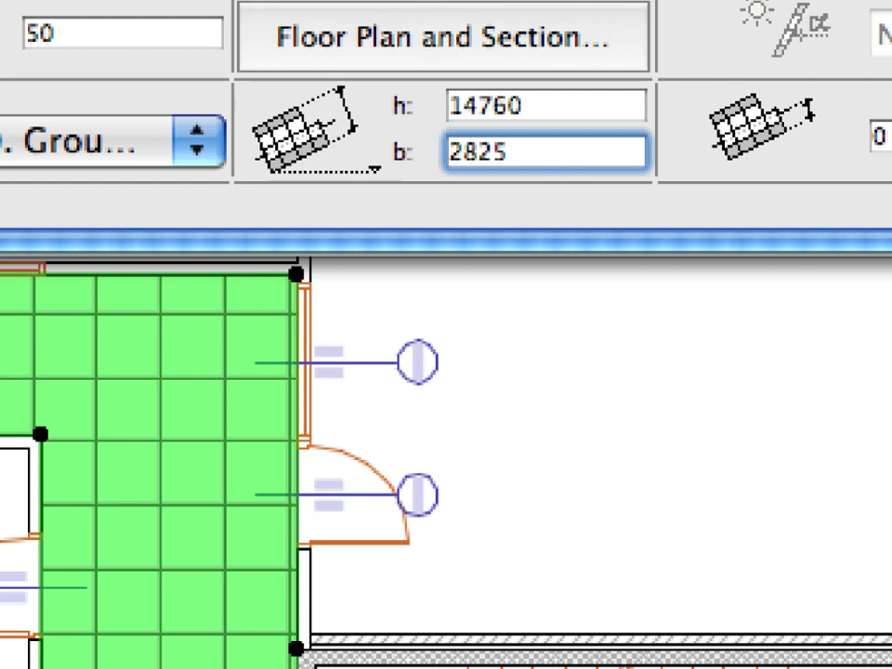
key("Return")
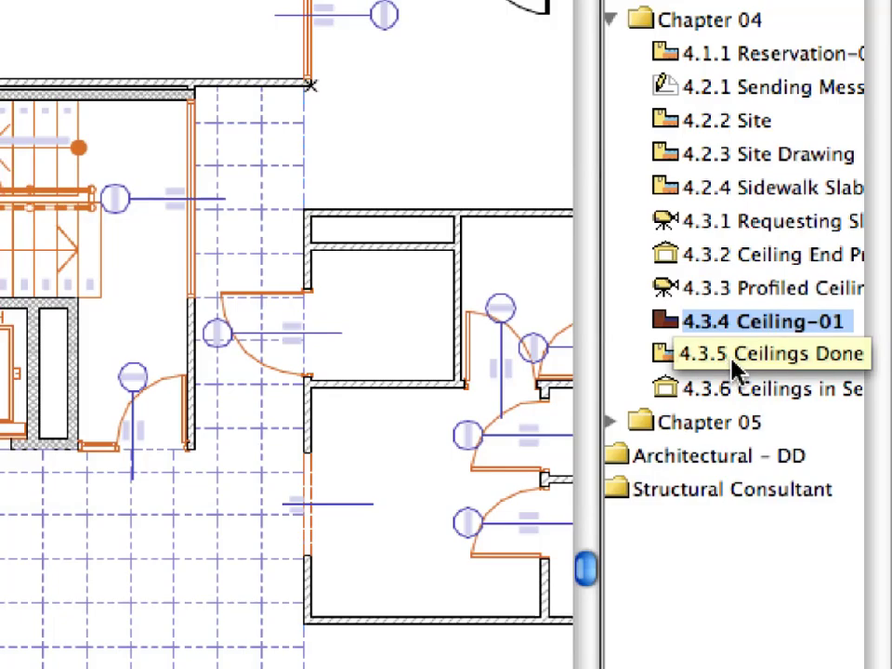
- Open the 4.3.5 Ceilings Done plan and the 4.3.6 Ceilings in Section view, and examine the ceiling edge detail at the outer wall
double_click(815, 364)
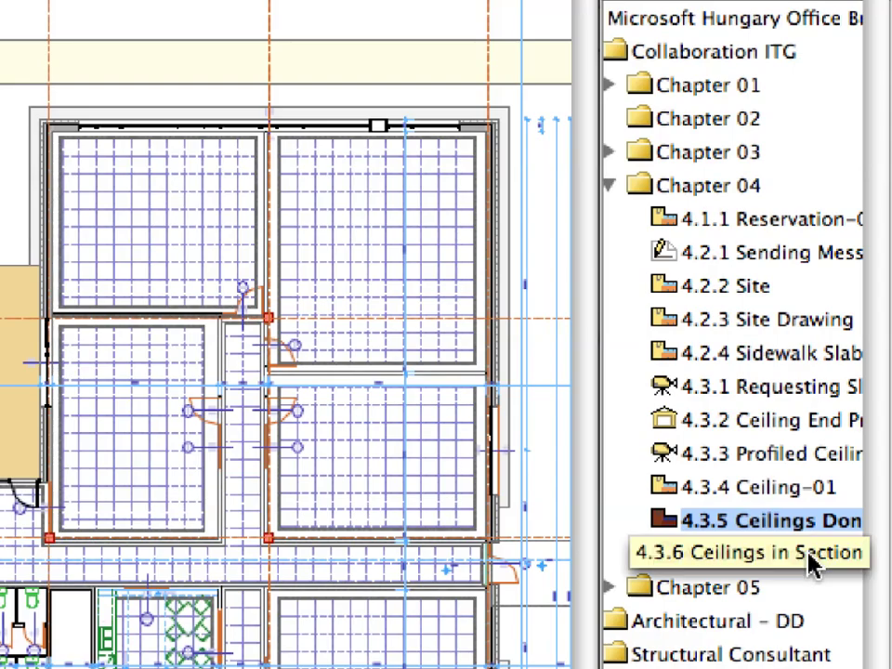
double_click(810, 563)
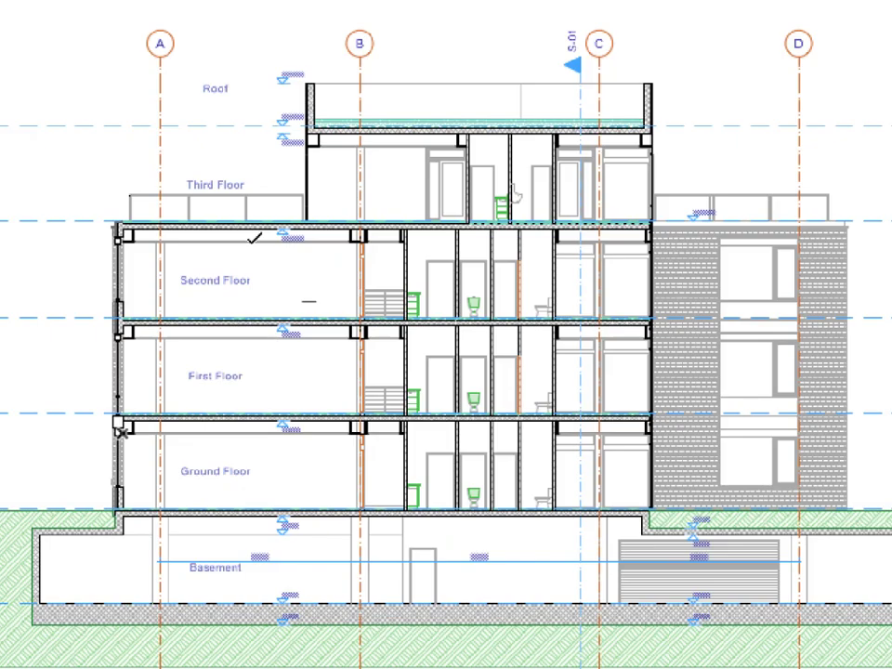
scroll(117, 240, "up", 5)
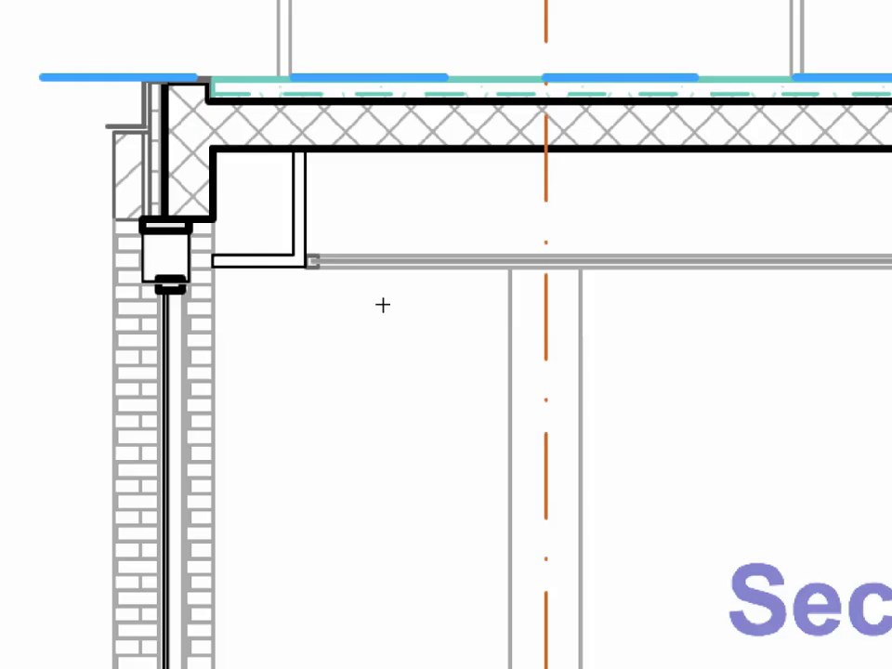